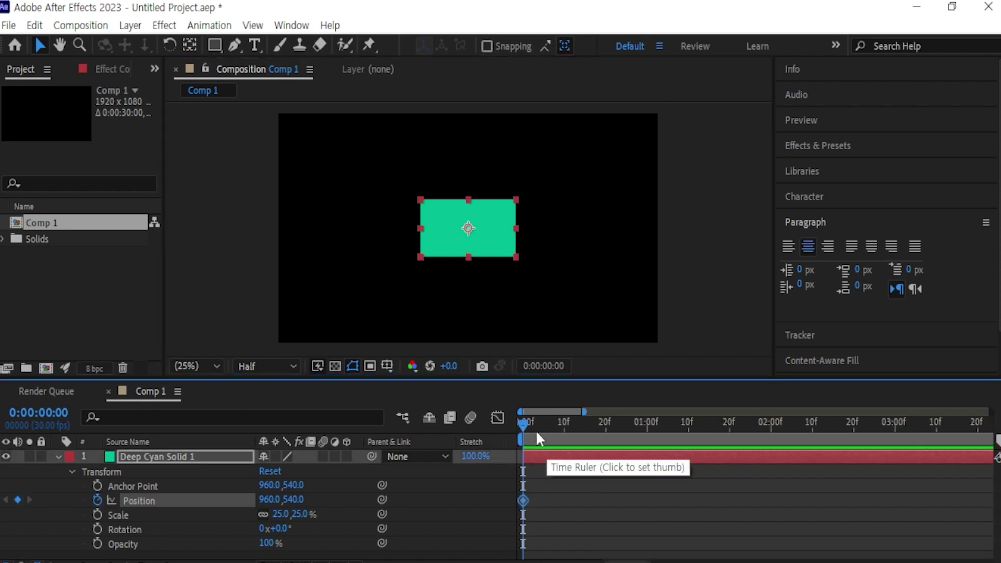
Step: Animate the solid horizontally with Position X keyframes of 505 at frame 0 and 1389 at frame 20
drag(536, 430, 605, 430)
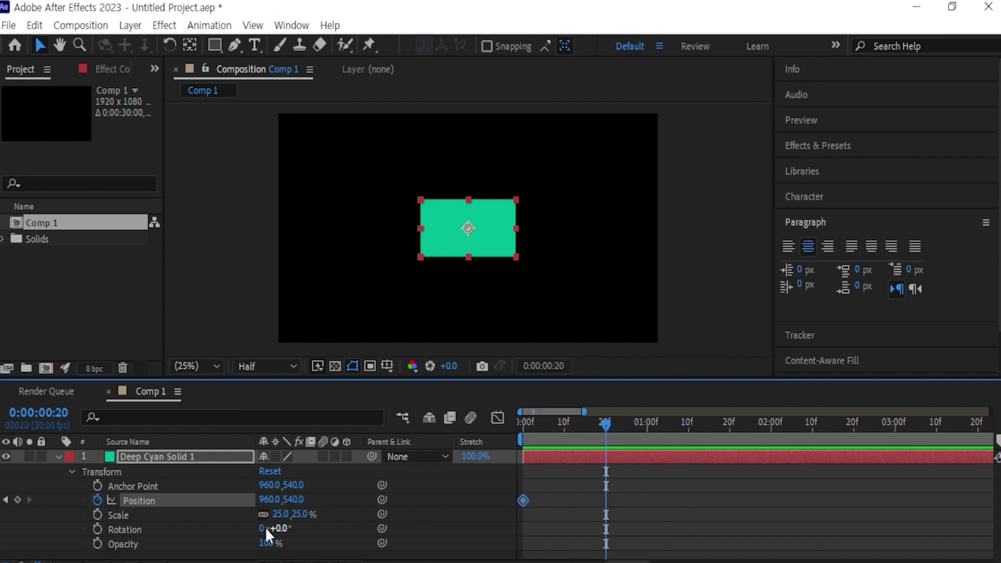
drag(262, 500, 485, 500)
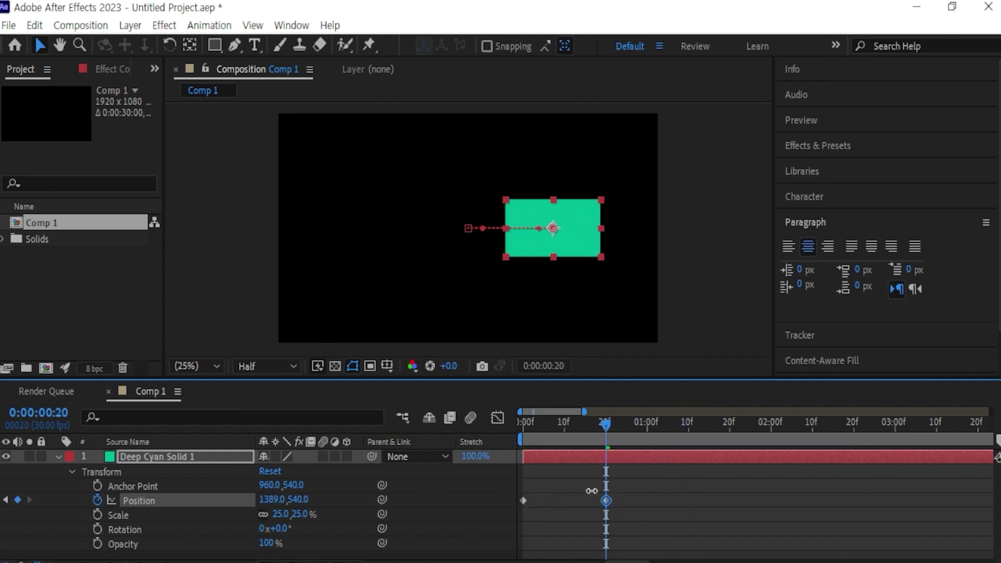
drag(564, 443, 523, 425)
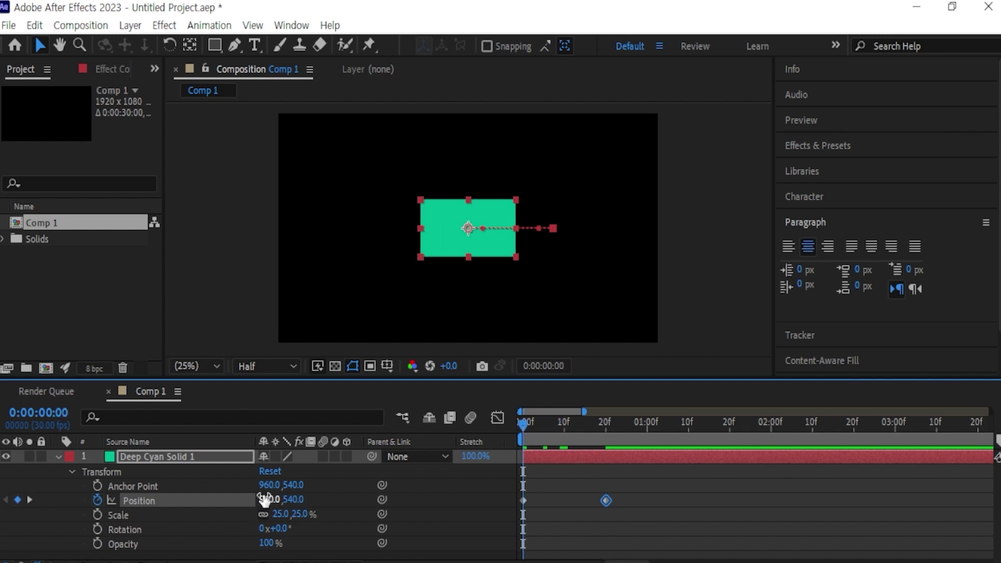
drag(264, 500, 21, 506)
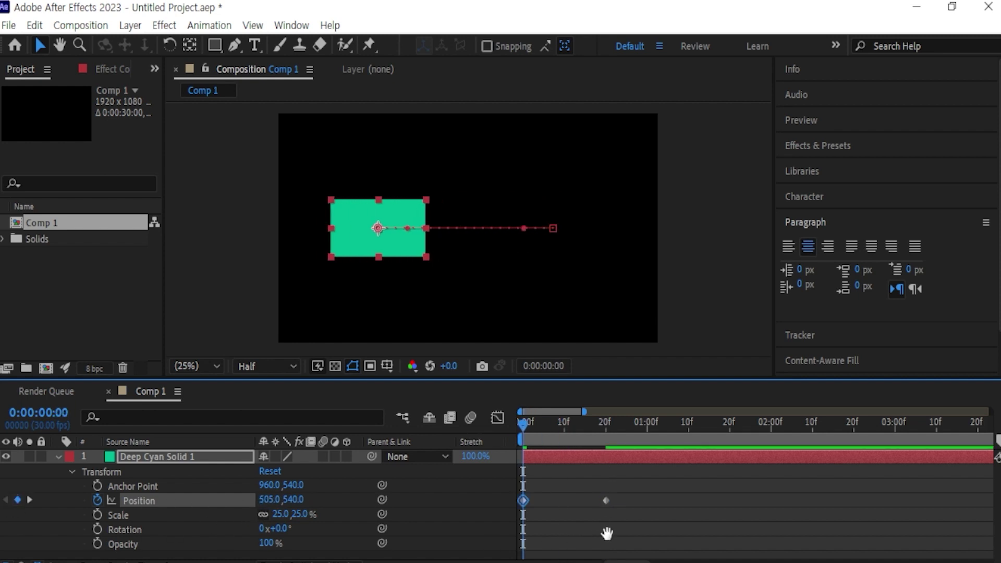
Step: Play back the solid's horizontal movement and return the playhead to the first frame
key(space)
key(space)
click(58, 458)
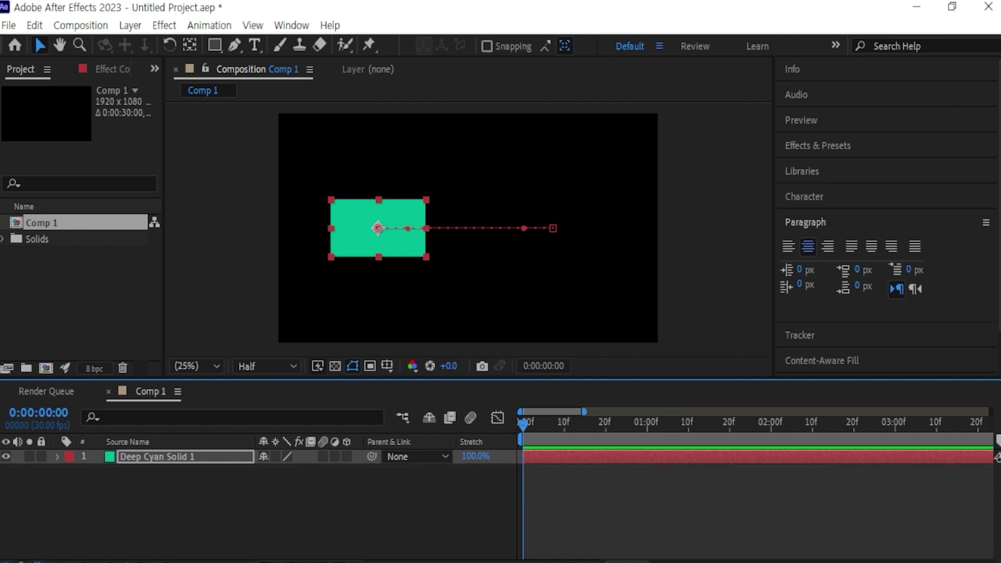
key(space)
key(space)
key(space)
key(space)
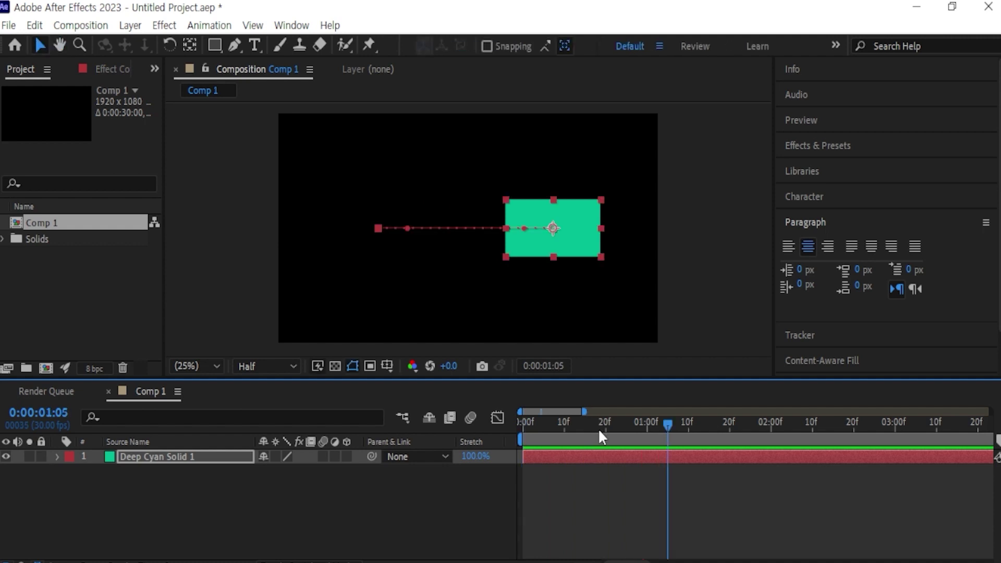
drag(599, 430, 431, 434)
key(space)
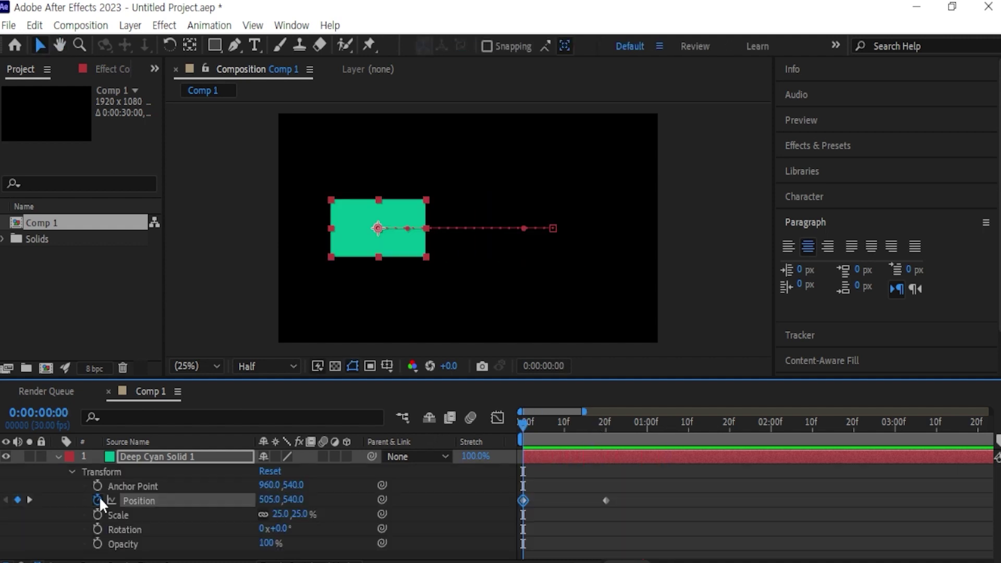
Step: Add the expression loopOut("cycle") to the solid's Position and preview the animation from the first frame
alt+click(98, 499)
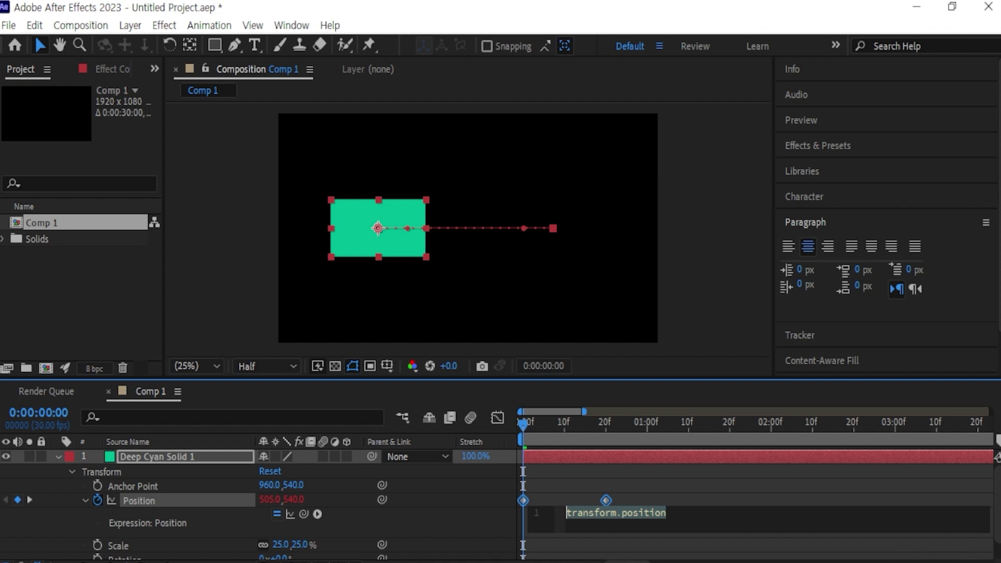
text(loop)
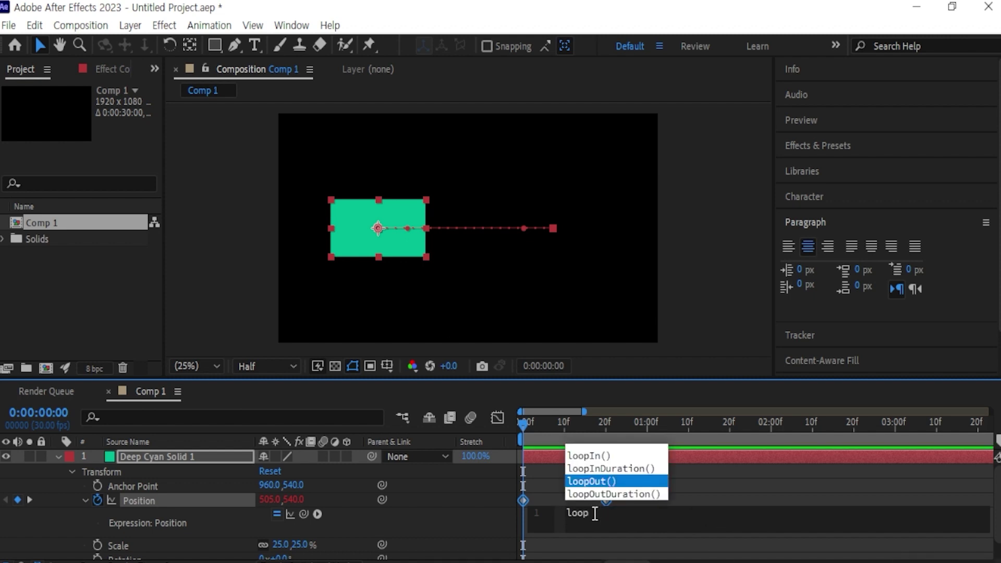
key(Return)
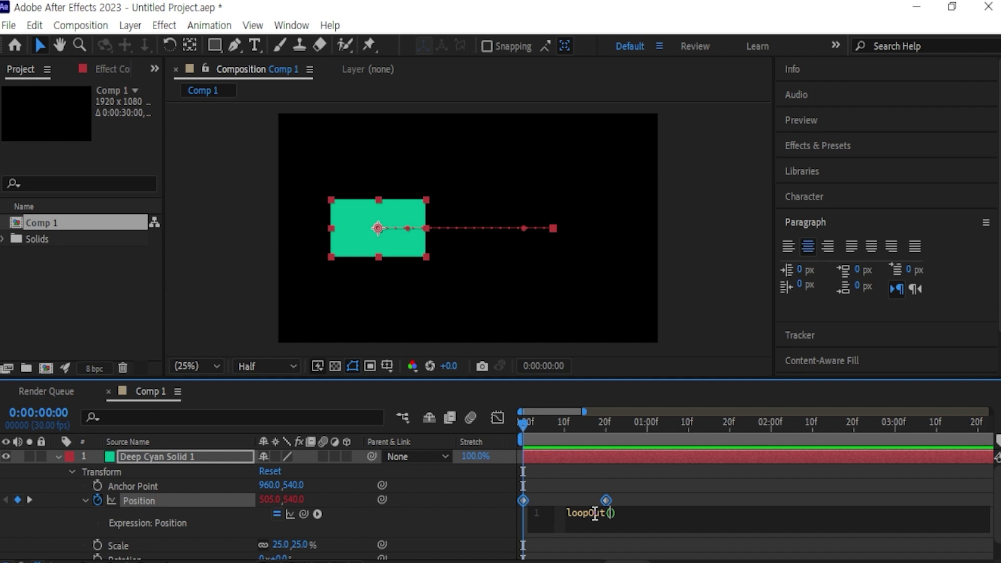
text(")
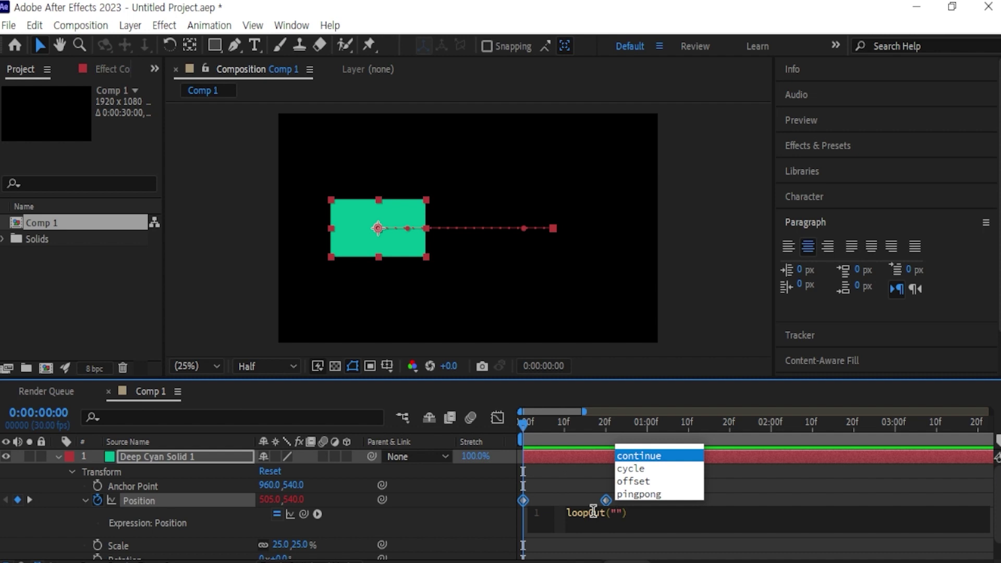
key(Down)
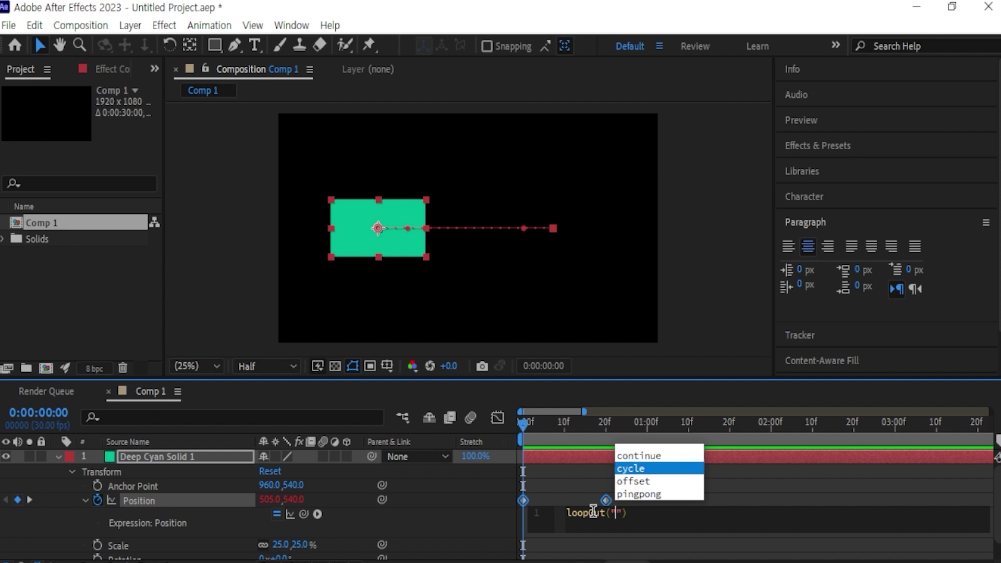
key(Return)
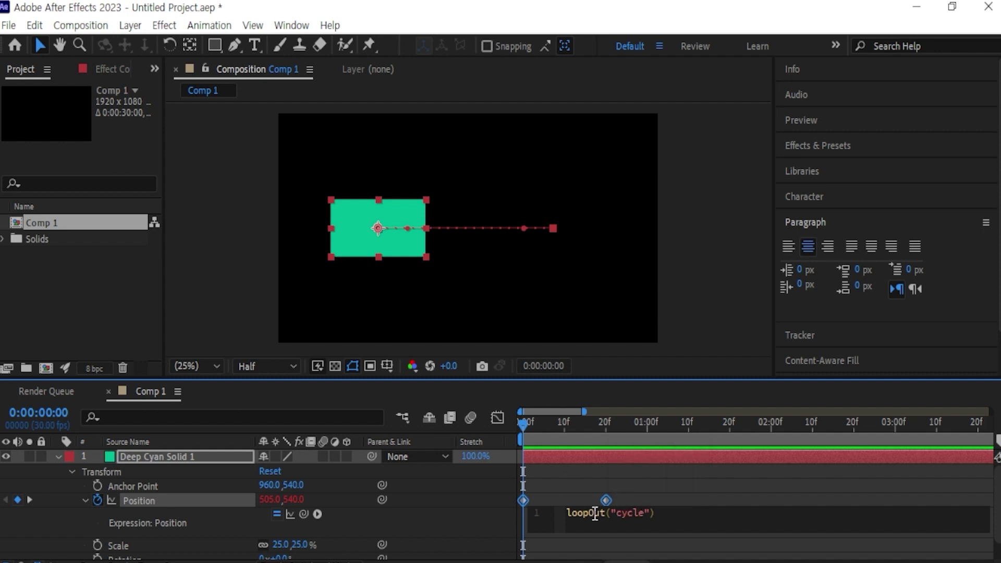
drag(650, 421, 473, 451)
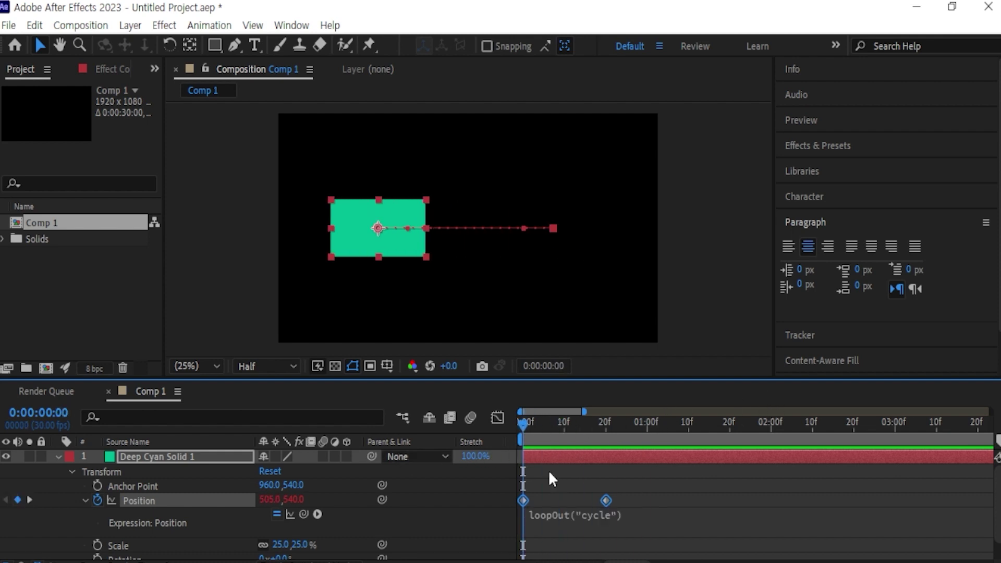
key(space)
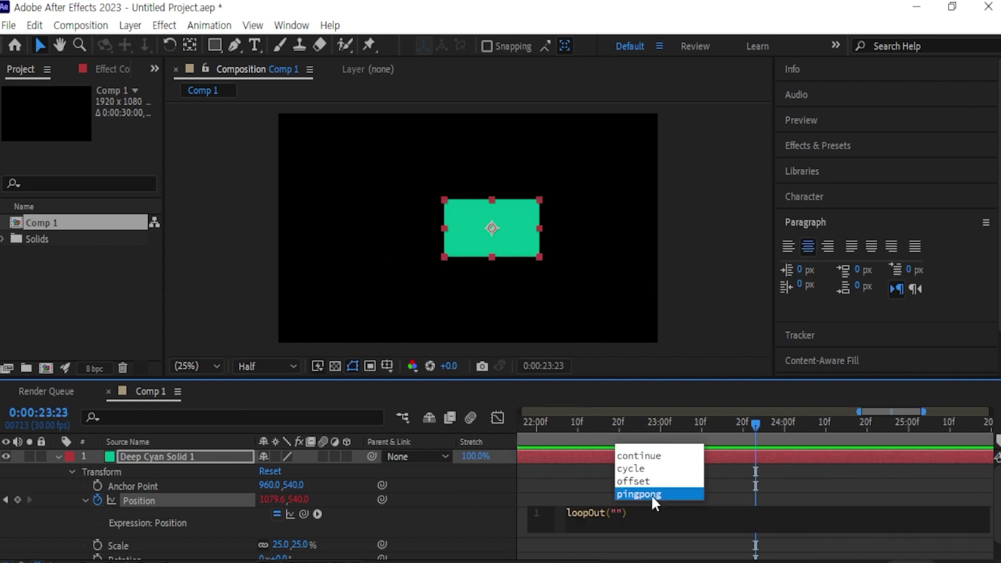
Step: Change the loop type in the Position expression to "pingpong" and preview the animation from the first frame
click(652, 495)
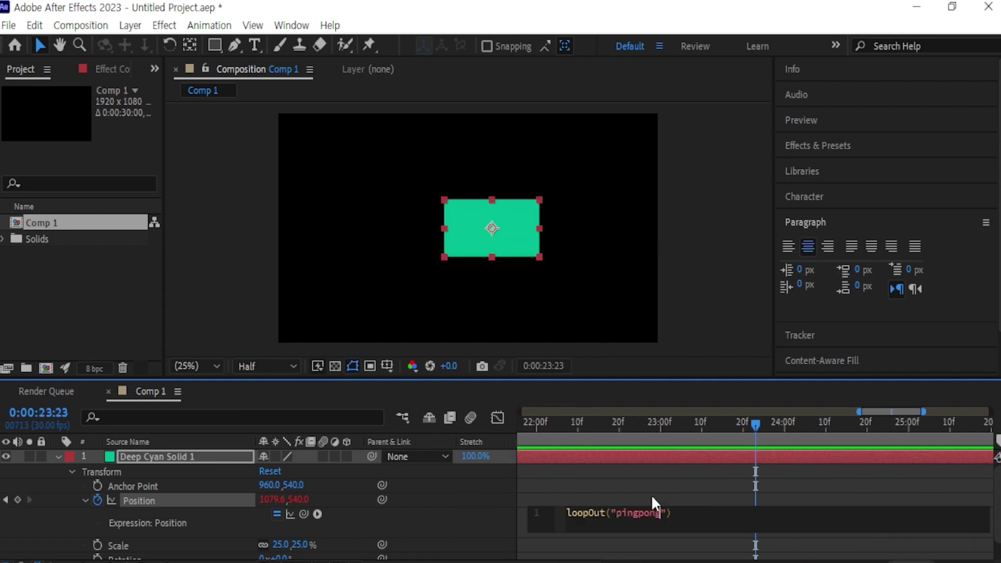
click(660, 431)
drag(607, 438, 474, 475)
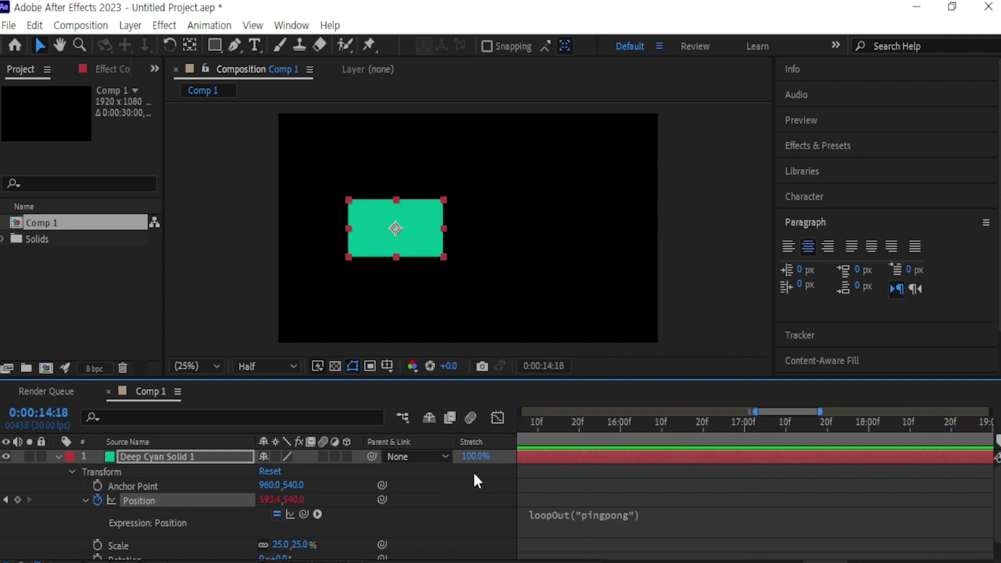
drag(827, 562, 628, 562)
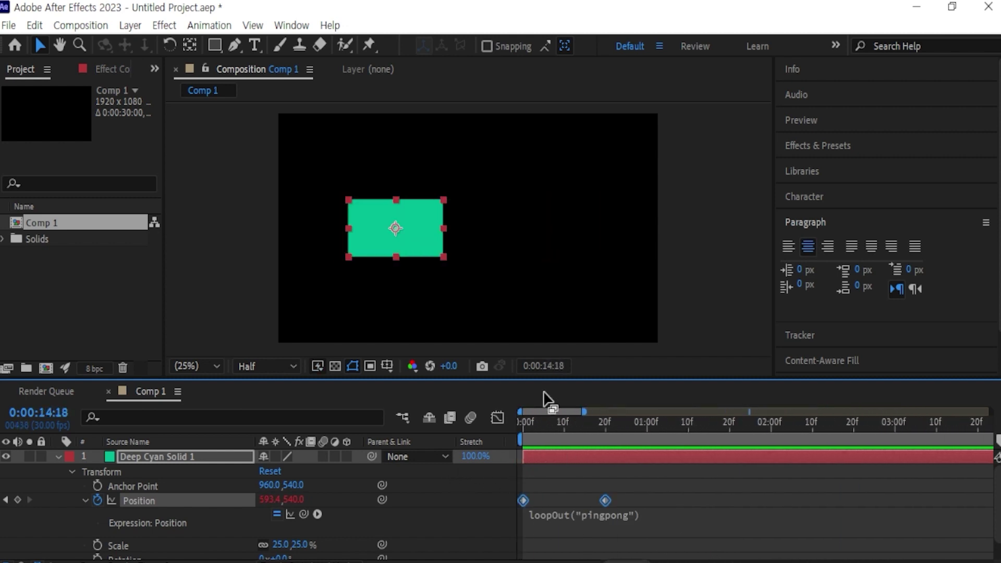
drag(535, 431, 493, 436)
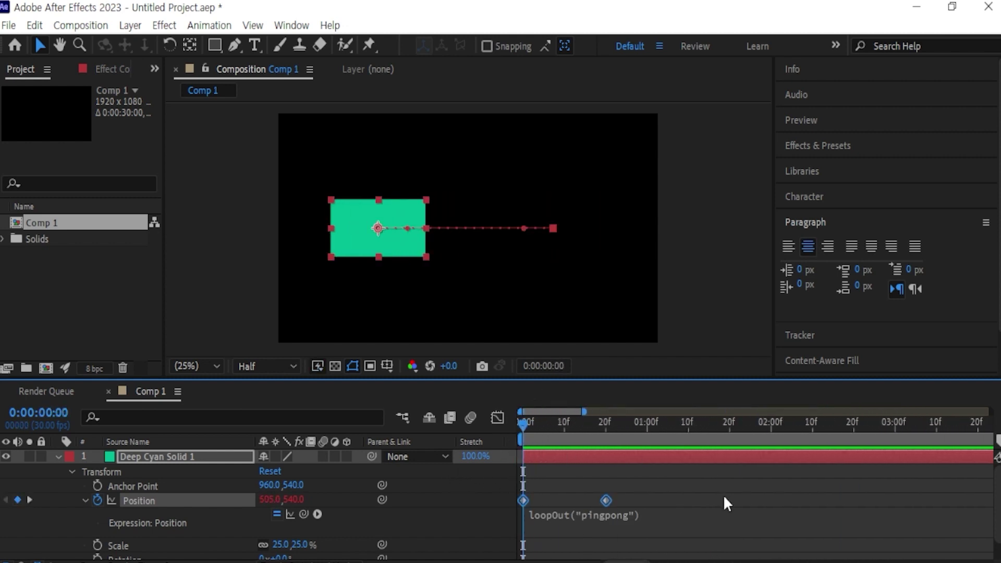
key(space)
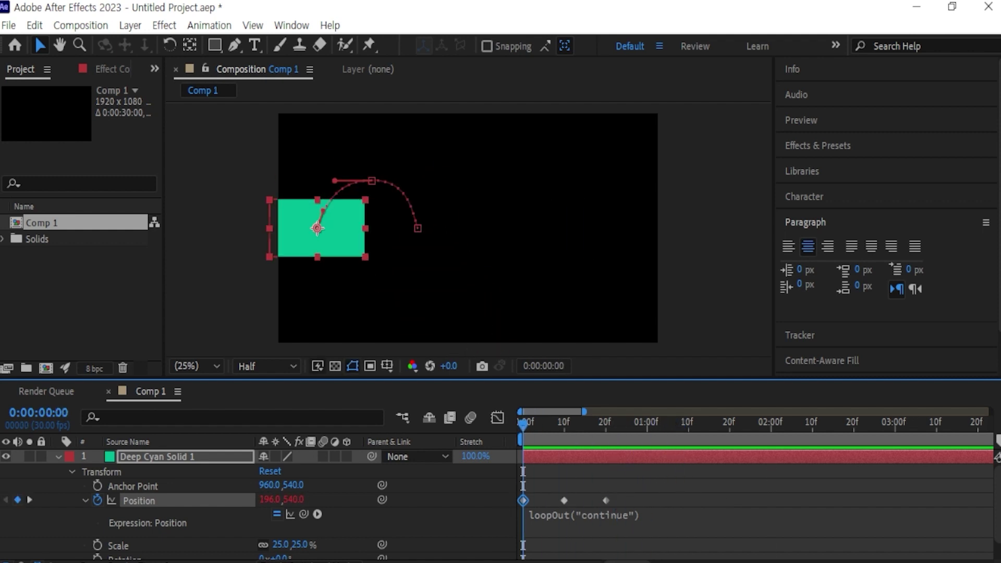
Step: Change the Position expression on the arc-shaped motion path to loopOut("offset") and play the animation from the first frame
key(space)
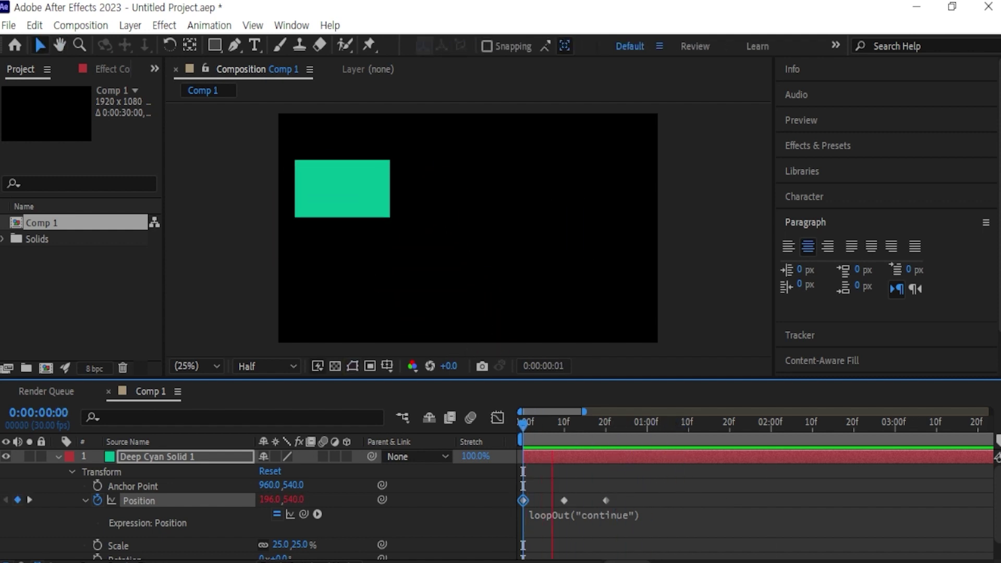
key(space)
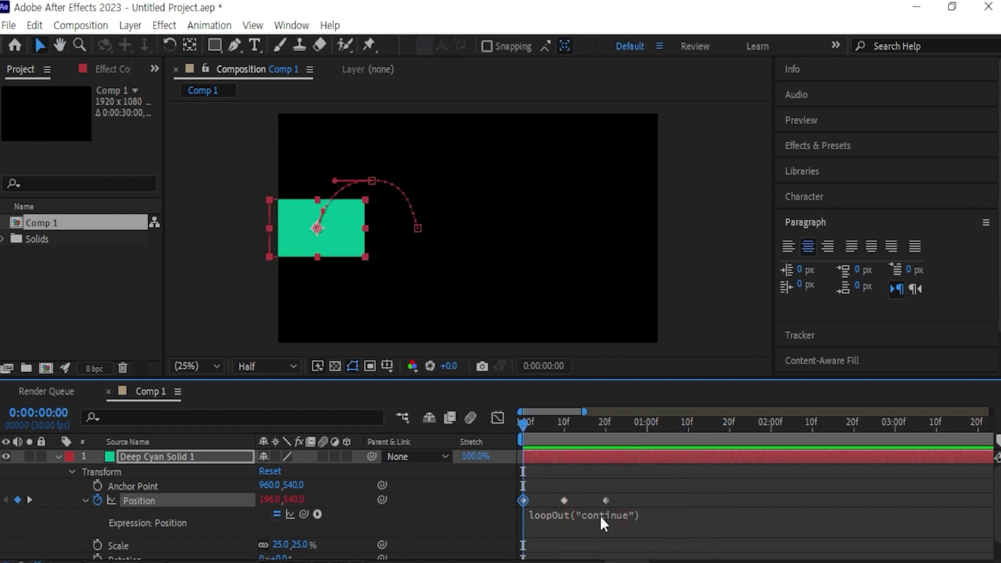
click(599, 515)
drag(663, 516, 620, 519)
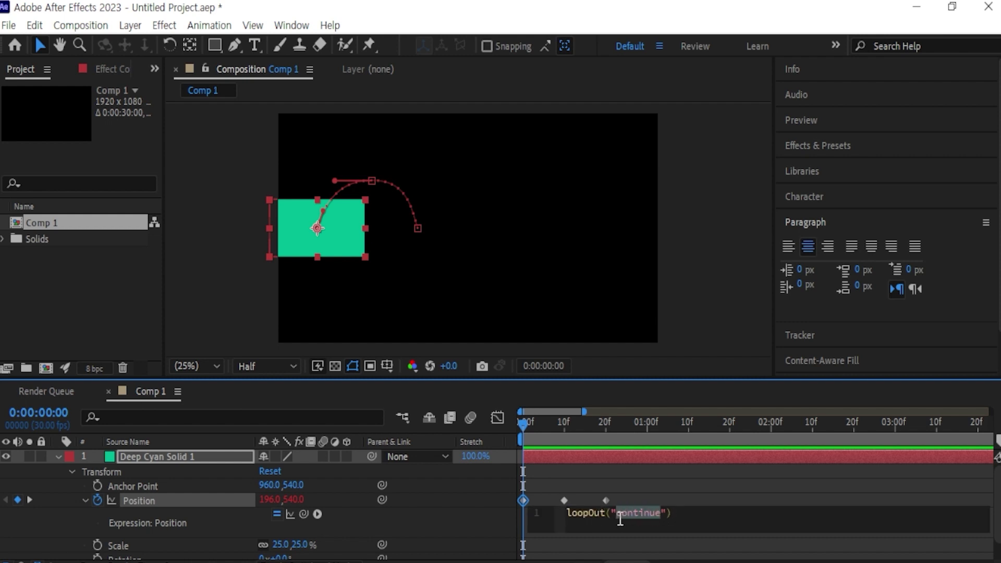
text(c)
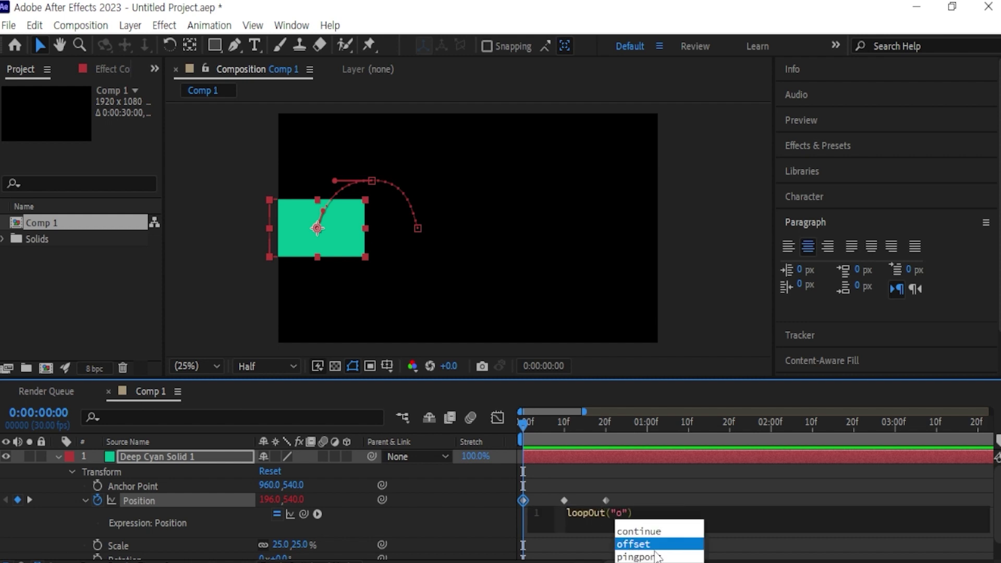
click(653, 545)
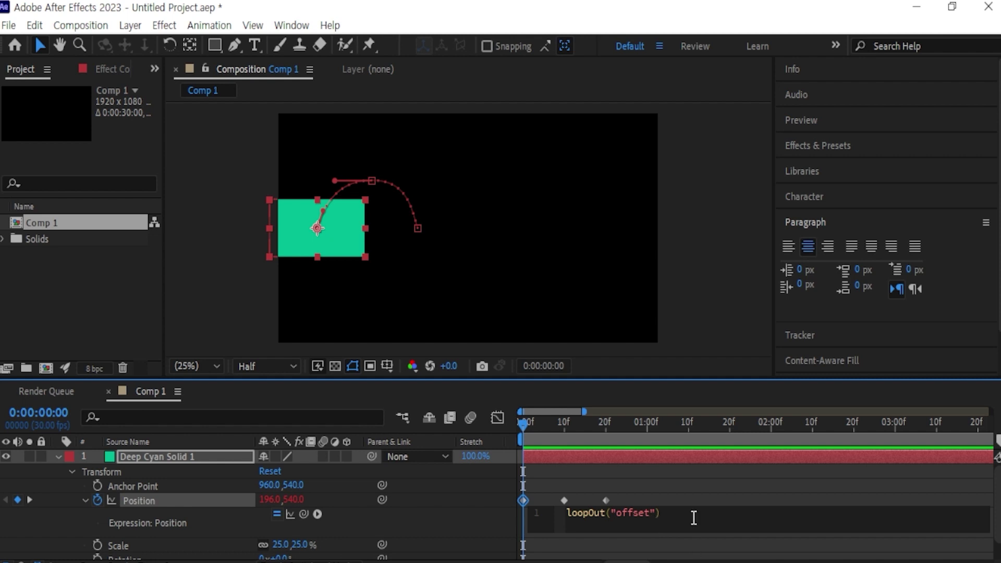
click(607, 436)
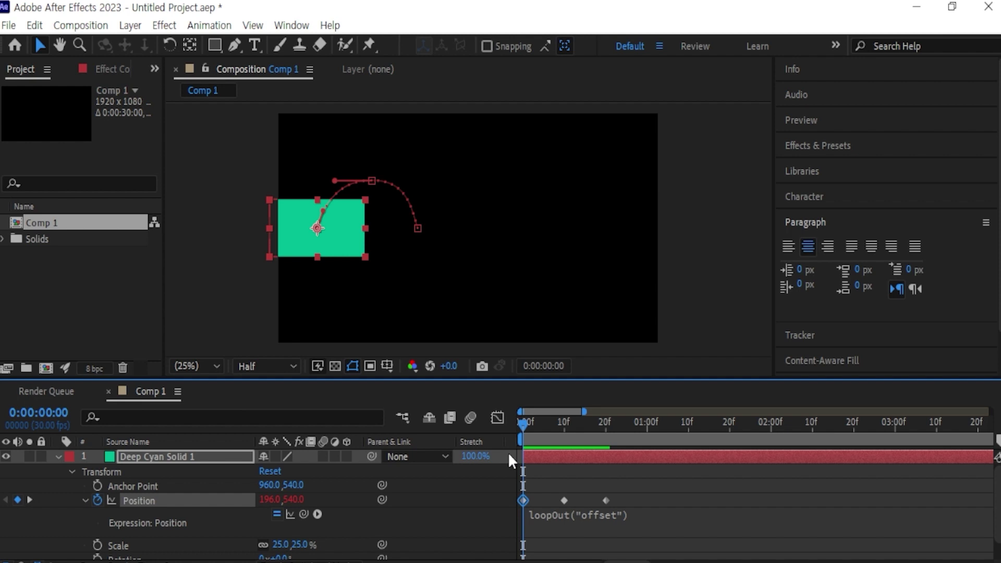
key(space)
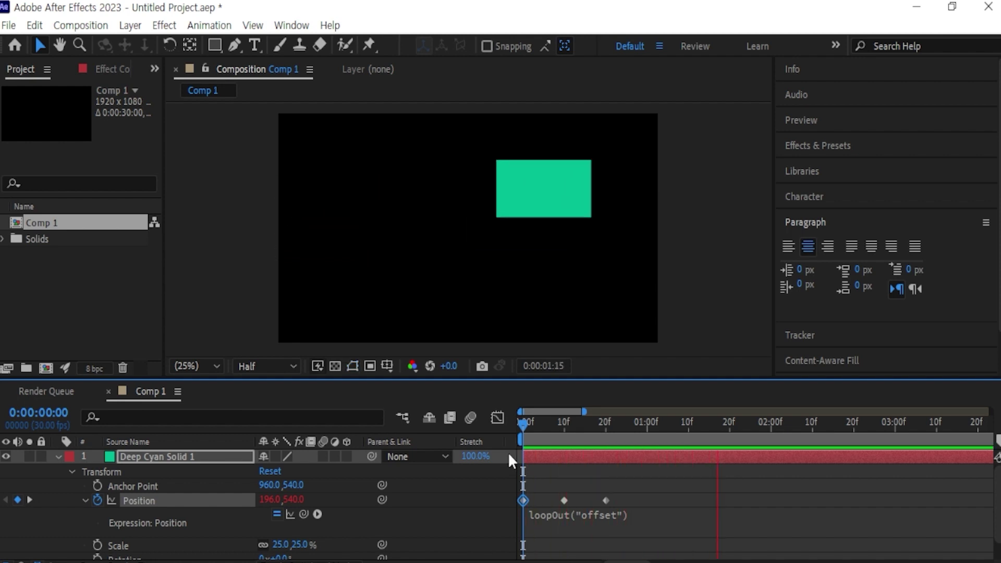
key(space)
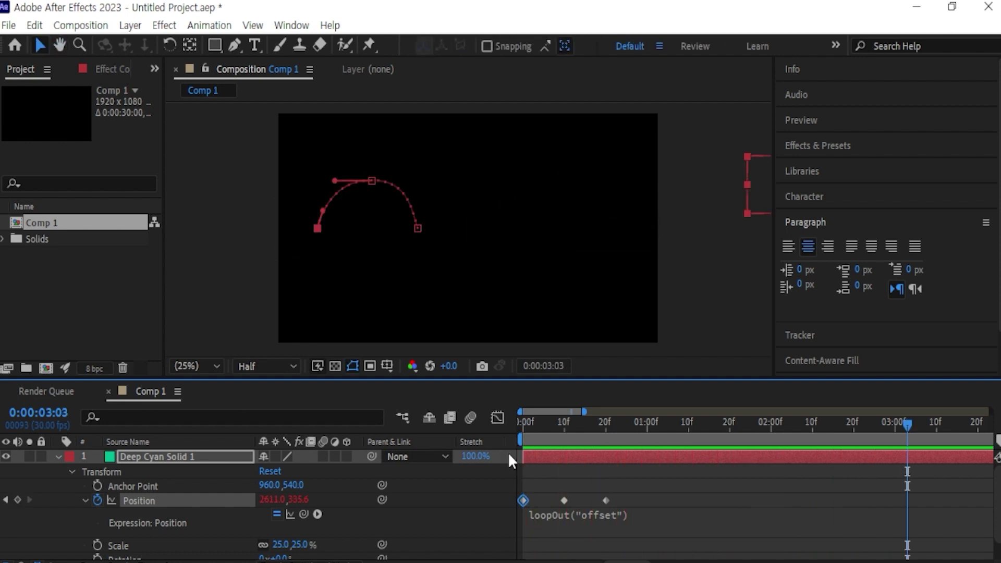
drag(669, 432, 436, 455)
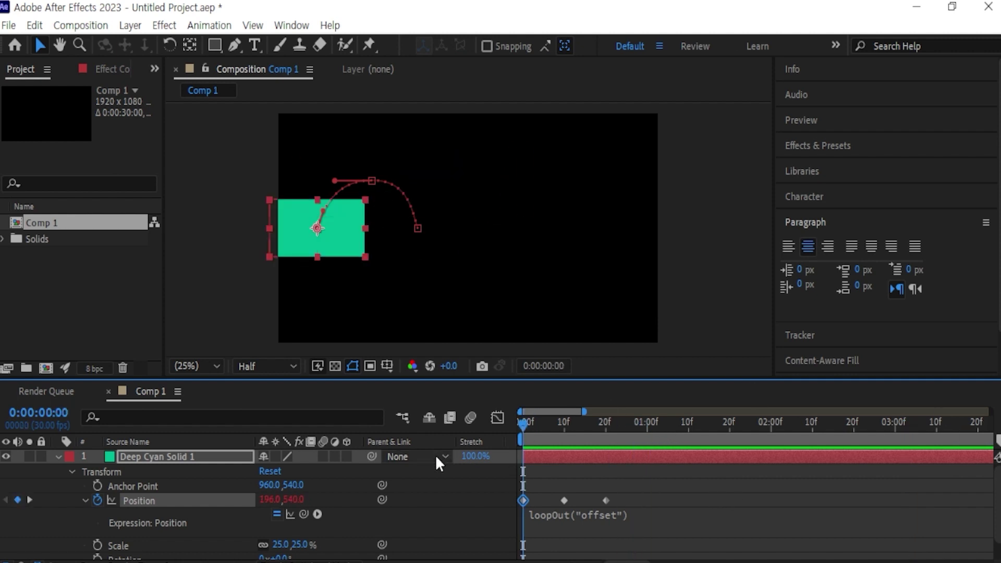
key(space)
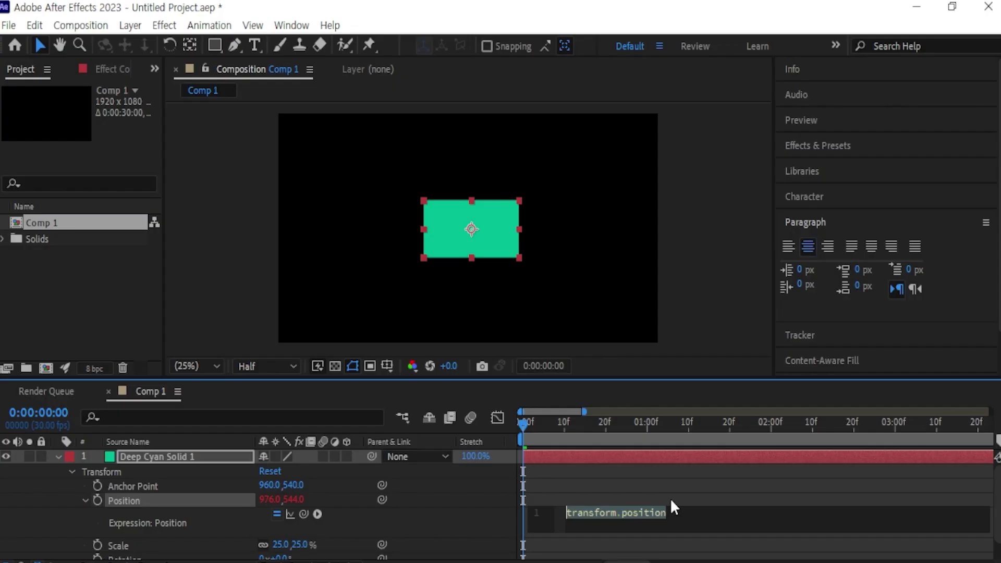
Step: Enter wiggle(10,300) as the solid's Position expression and play back the motion from the first frame
text(wi)
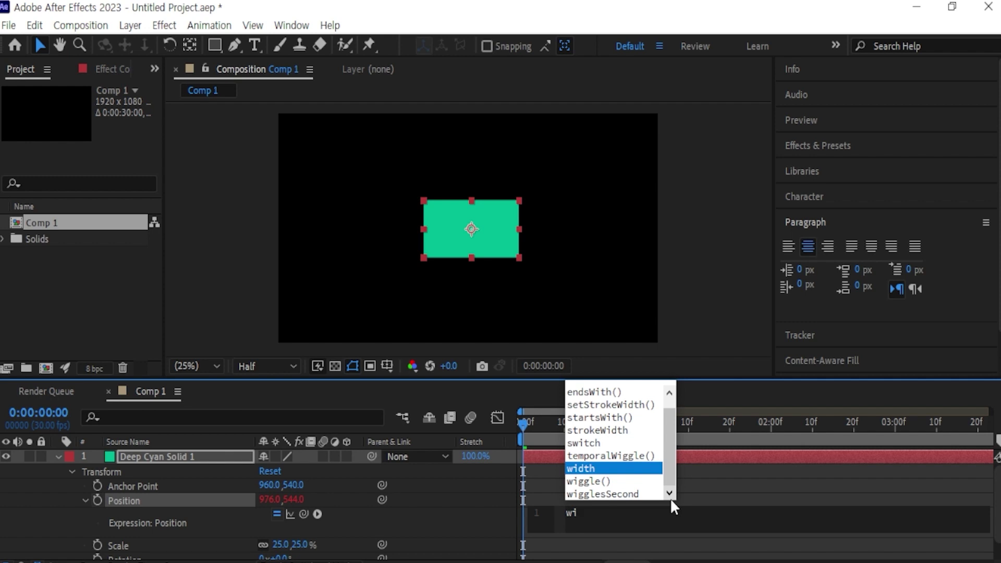
key(Down)
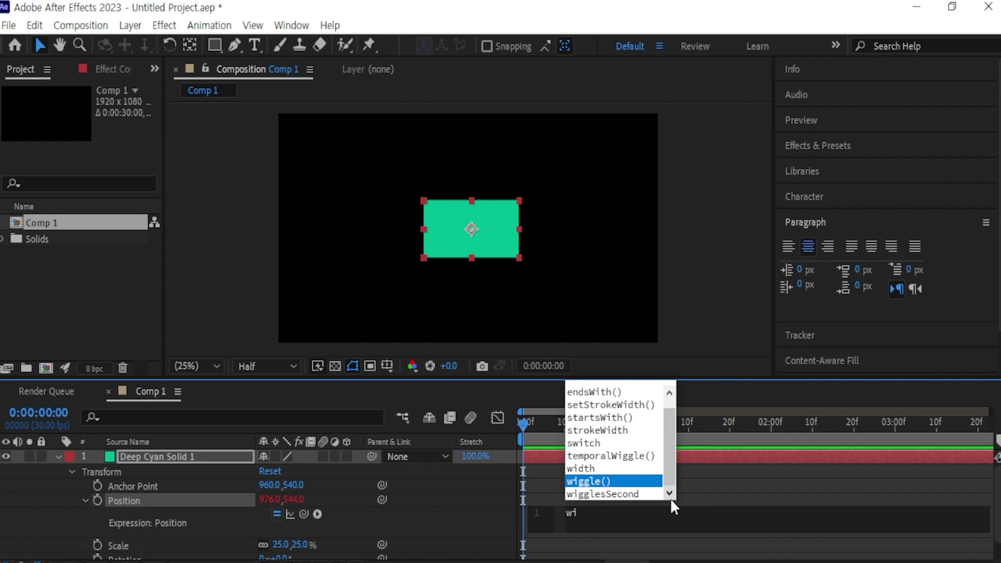
key(Return)
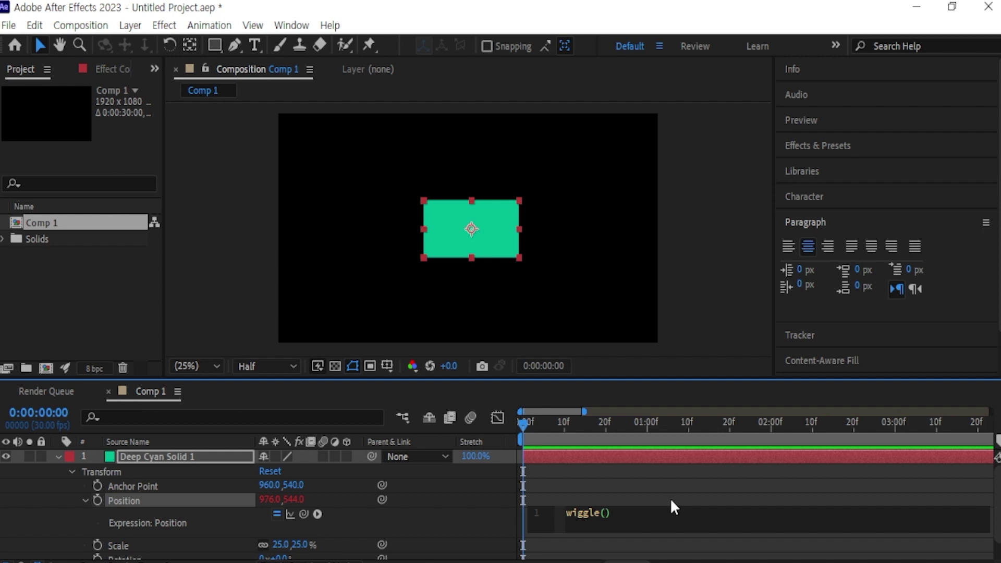
text(10,)
text(300)
drag(619, 421, 496, 437)
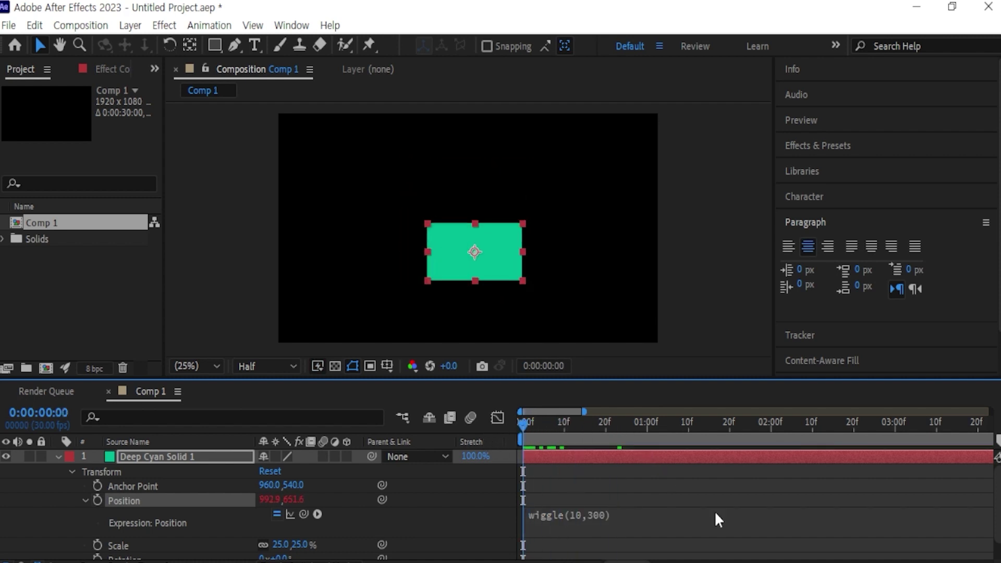
key(space)
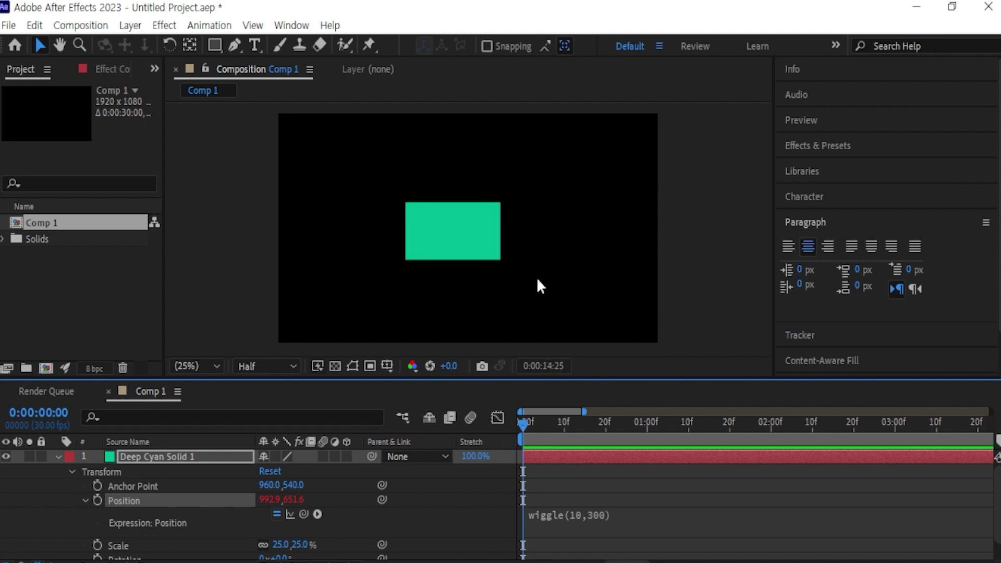
Step: Change the solid's Position expression to wiggle(10,100), add wiggle(10,100) to its Scale, and play back the animation
click(636, 512)
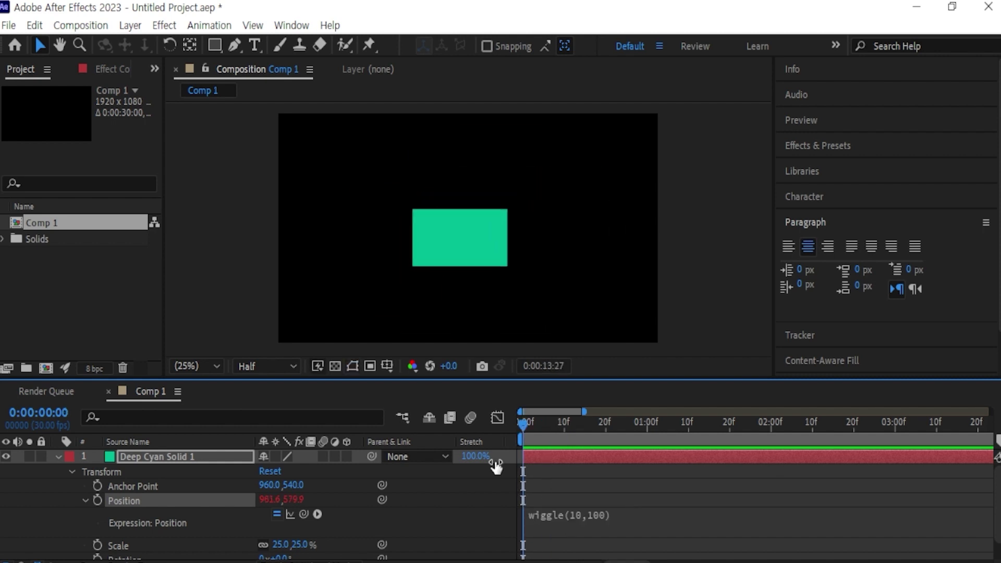
click(84, 500)
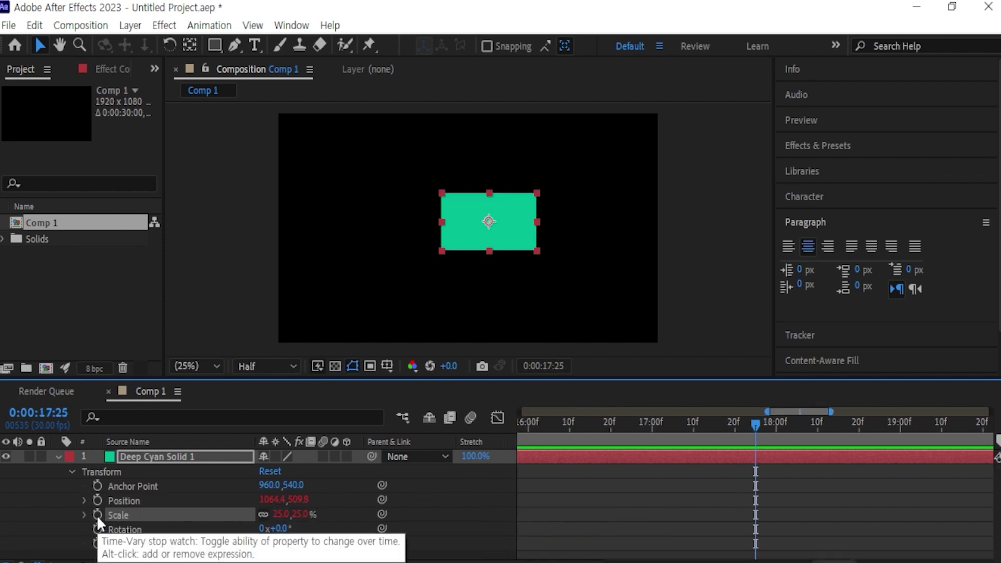
alt+click(97, 515)
text(wiggle(10,100))
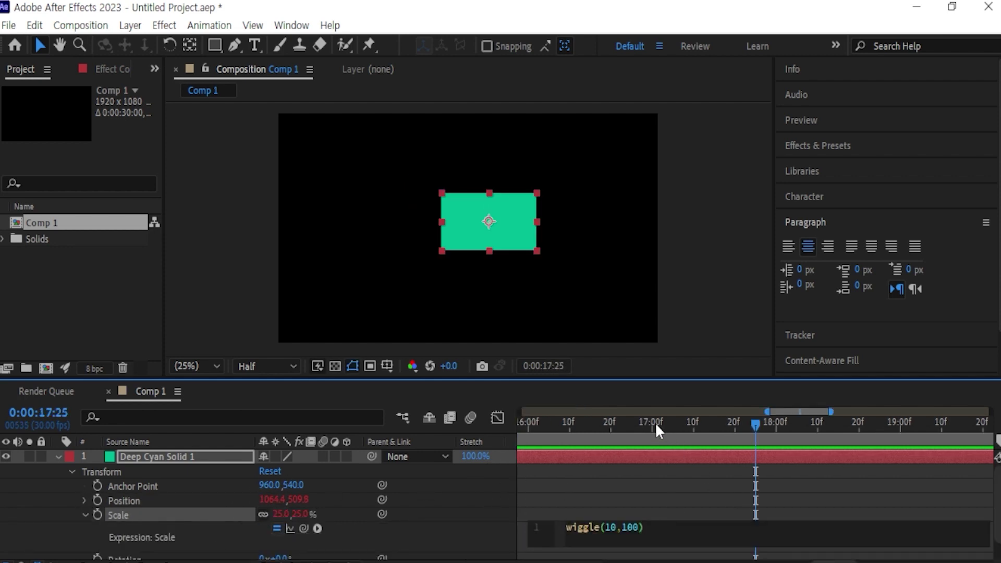
drag(656, 431, 606, 486)
key(space)
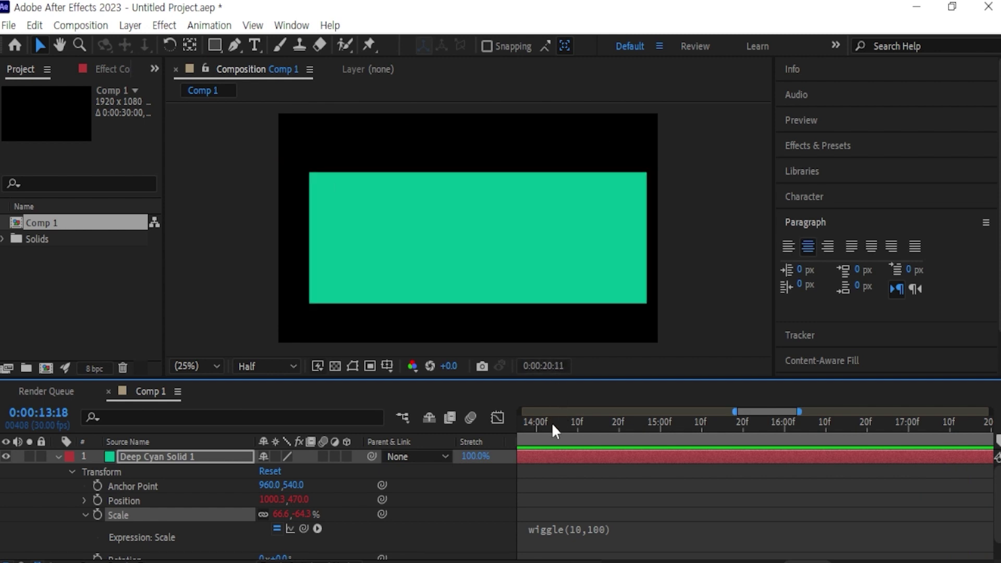
Step: Scrub through the Scale wiggle on the timeline and edit the amplitude value in the Scale expression
click(522, 424)
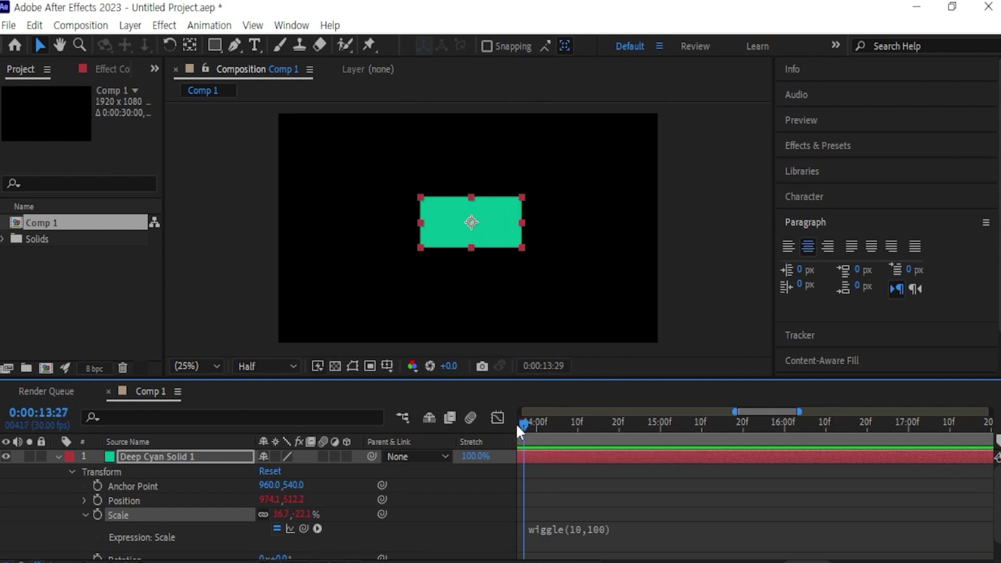
drag(517, 423, 601, 427)
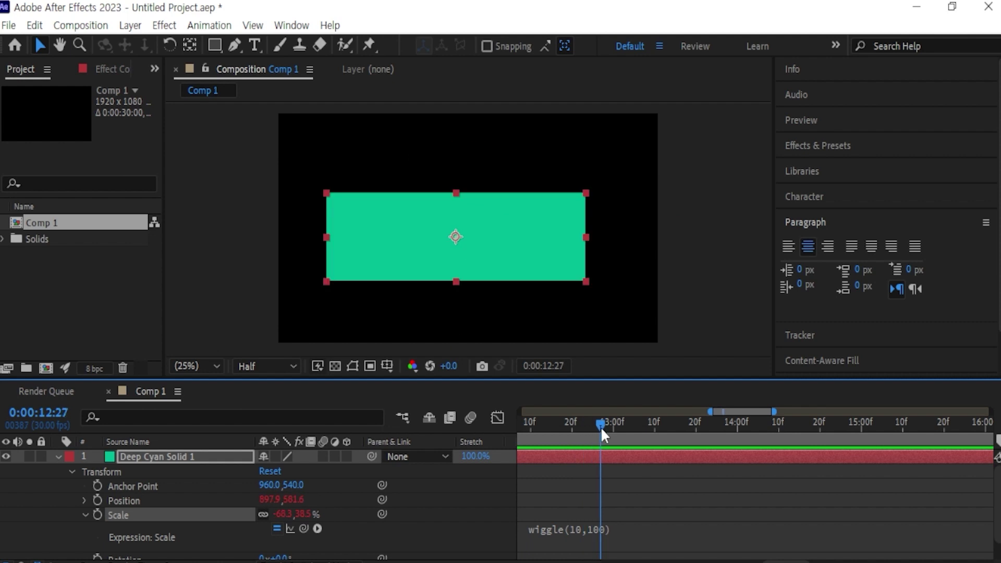
click(604, 526)
drag(639, 528, 622, 527)
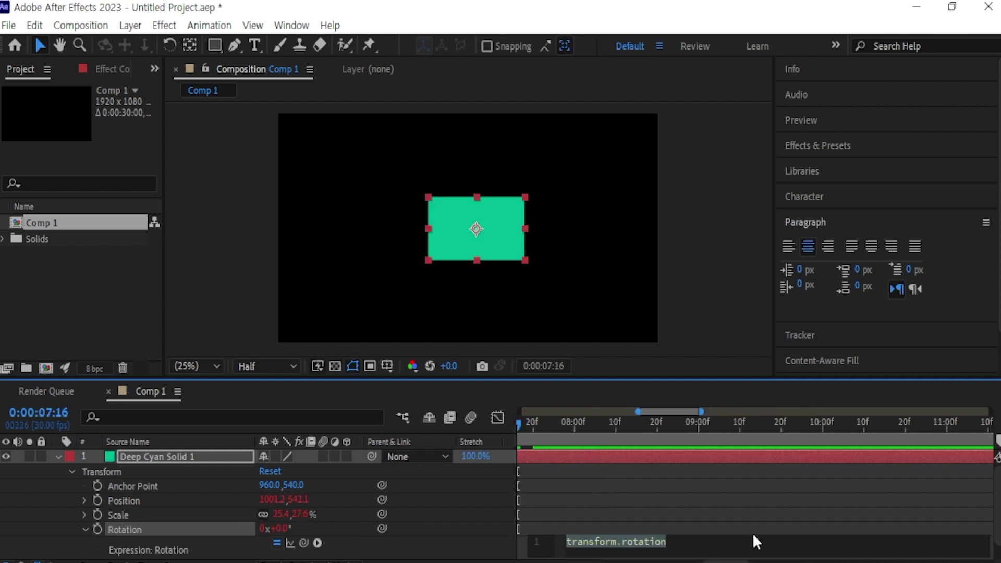
Step: Enter wiggle(10,100) as the solid's Rotation expression and play back the animation
text(wiggle(10,100))
click(678, 443)
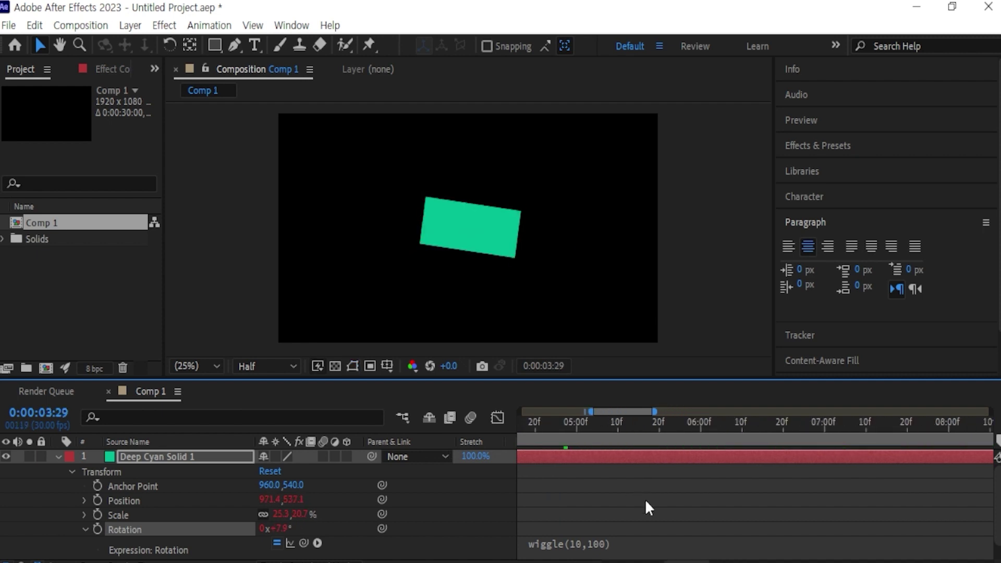
key(space)
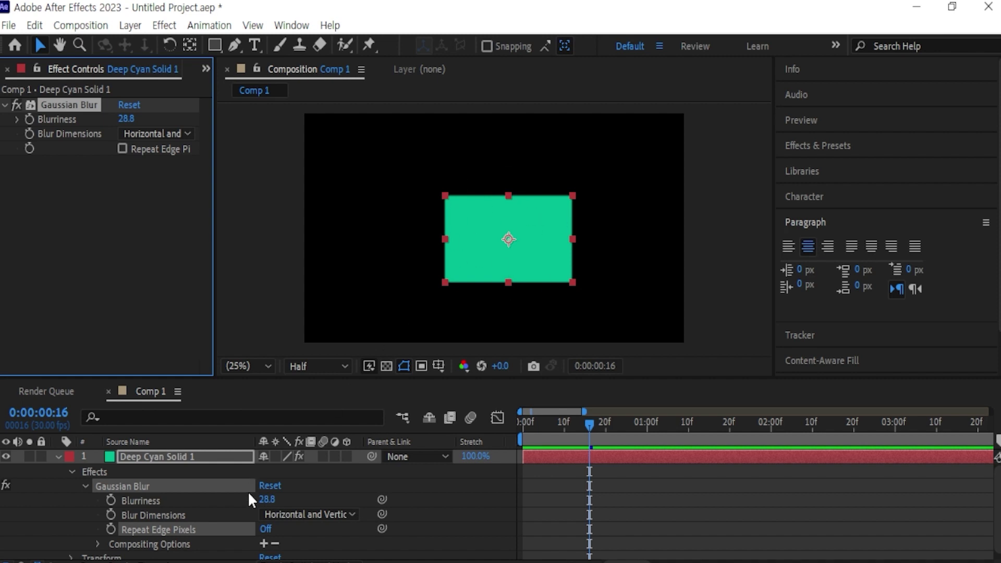
Step: Add the expression wiggle(10,100) to the Gaussian Blur's Blurriness and scrub through the first frames
alt+click(110, 500)
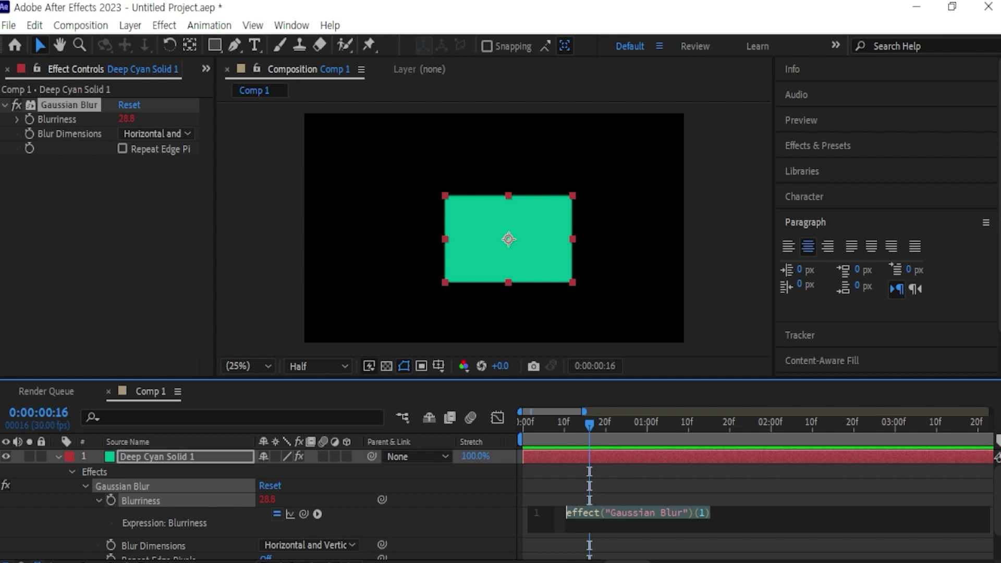
text(wiggle(10,100))
drag(605, 440, 583, 428)
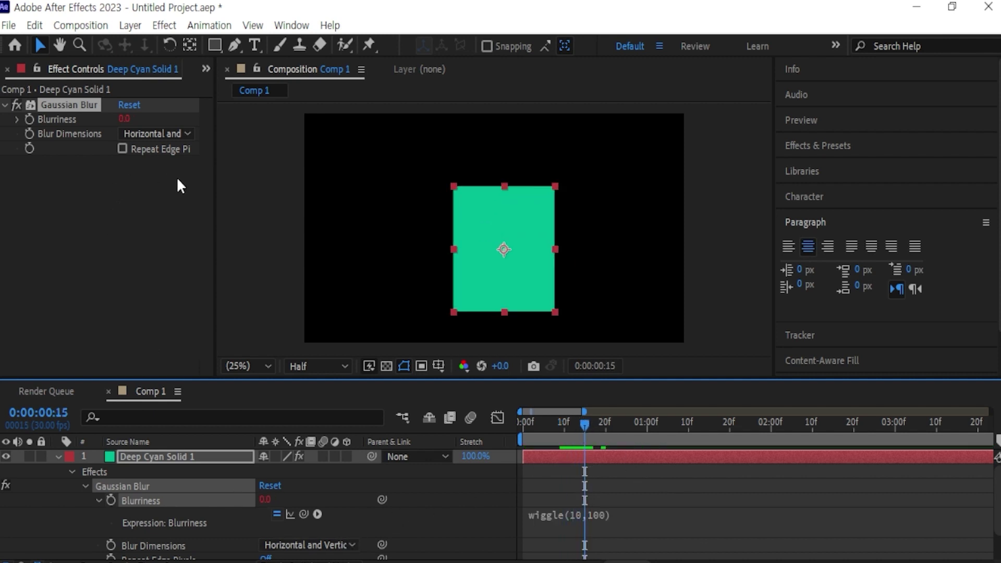
Step: Try Repeat Edge Pixels on the Gaussian Blur, preview the animation, and switch the option back off
scroll(346, 544, down, 2)
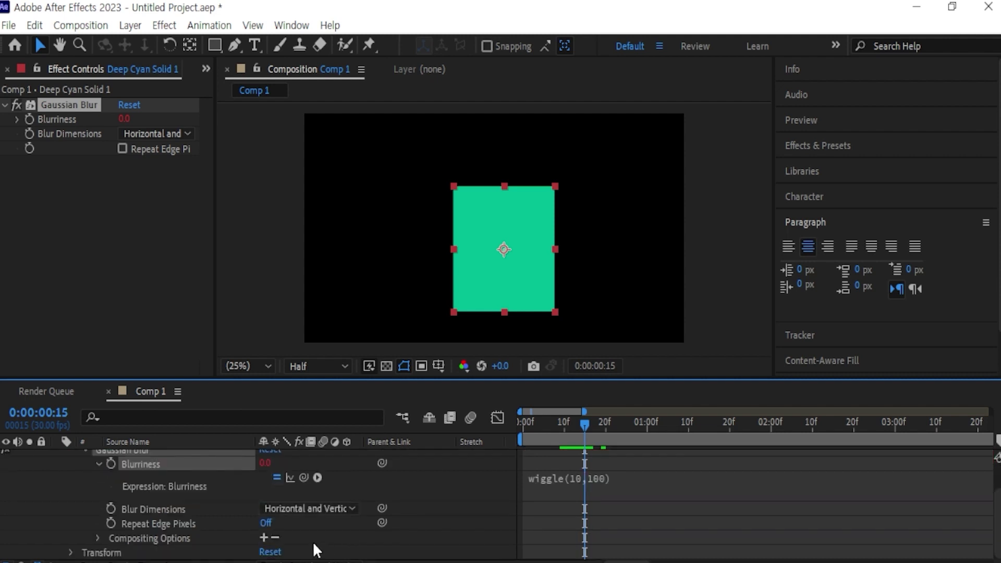
click(266, 523)
key(space)
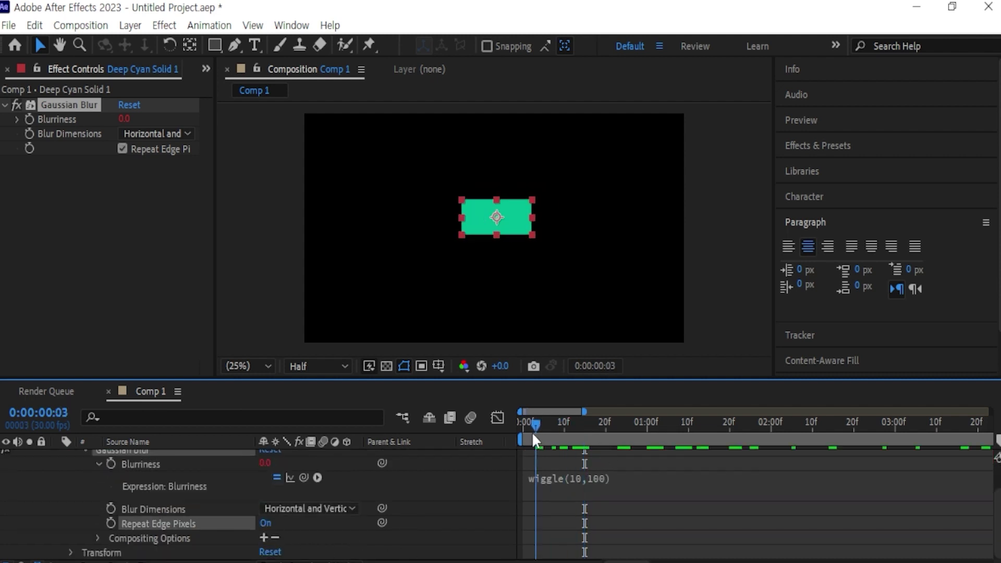
click(265, 523)
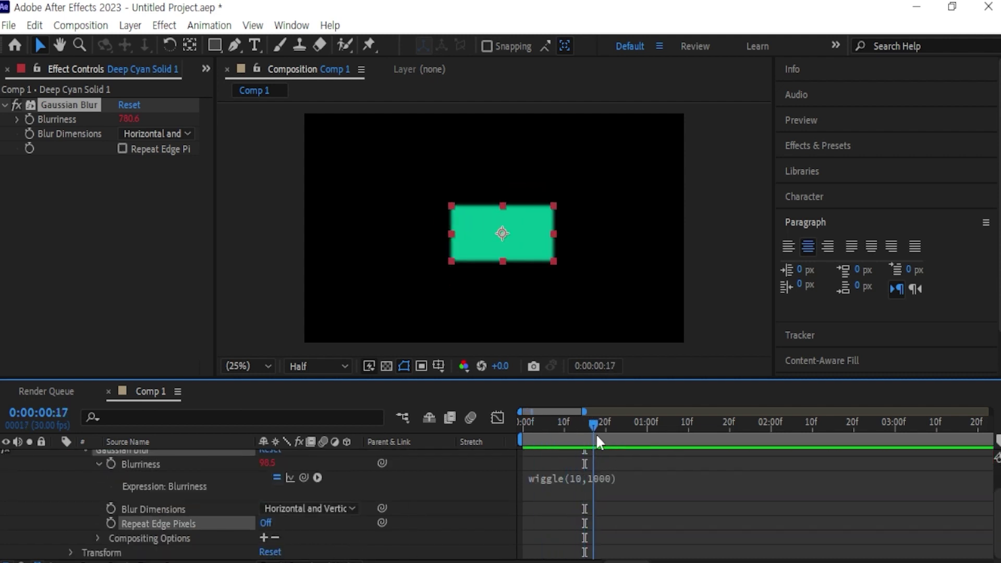
Step: Change the Blurriness expression to wiggle(5,1000) and play the animation from the first frame
click(573, 484)
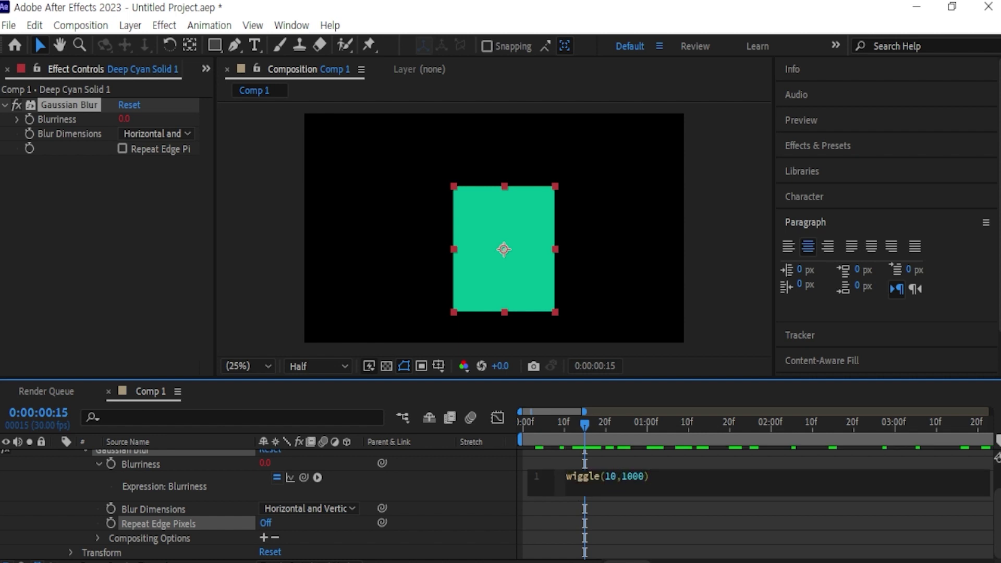
double_click(610, 476)
text(5)
drag(554, 422, 505, 433)
key(space)
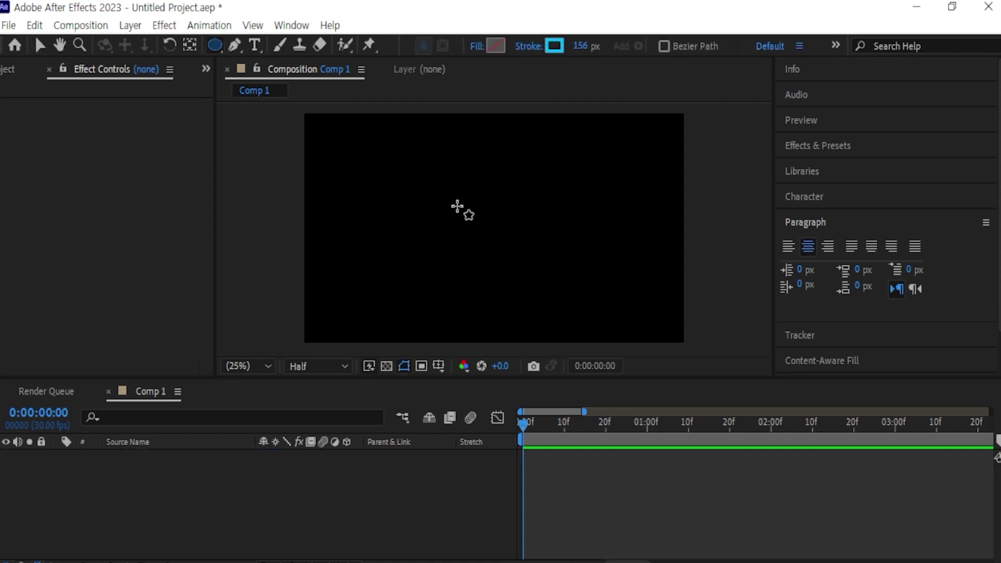
Step: Draw a small white circle shape near the middle of the empty composition and scale it to 186%
drag(458, 207, 492, 245)
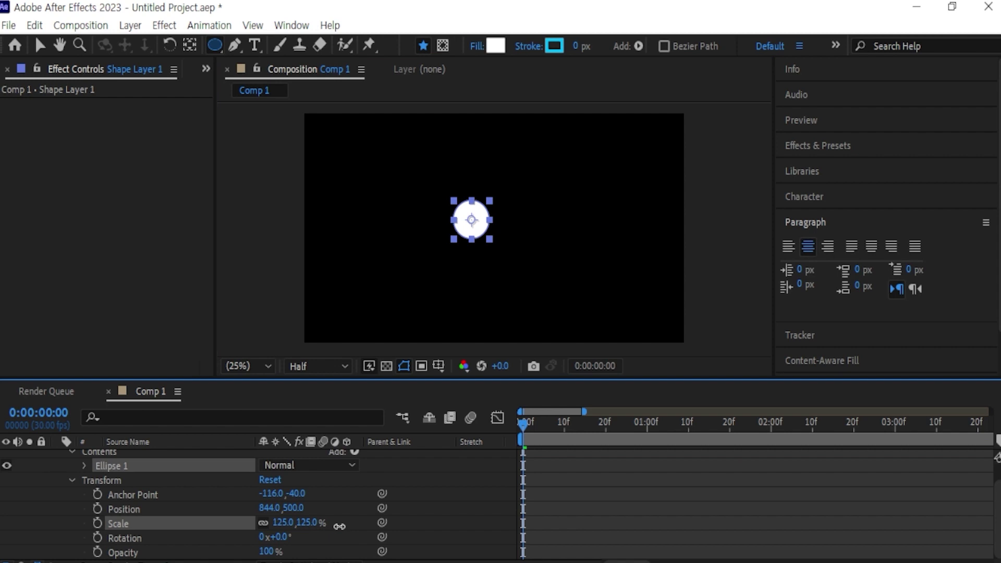
mouse_move(282, 523)
mouse_down()
mouse_move(339, 525)
mouse_move(290, 526)
mouse_up()
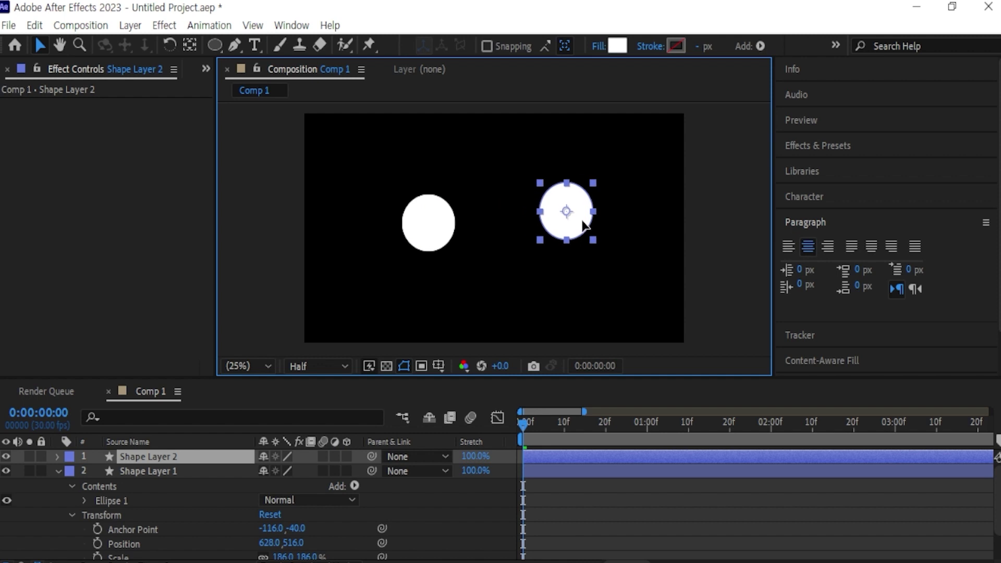
Step: Move Shape Layer 2's circle up to about 1316, 284 and Shape Layer 1's circle to about 792, 508
drag(584, 224, 577, 184)
click(444, 245)
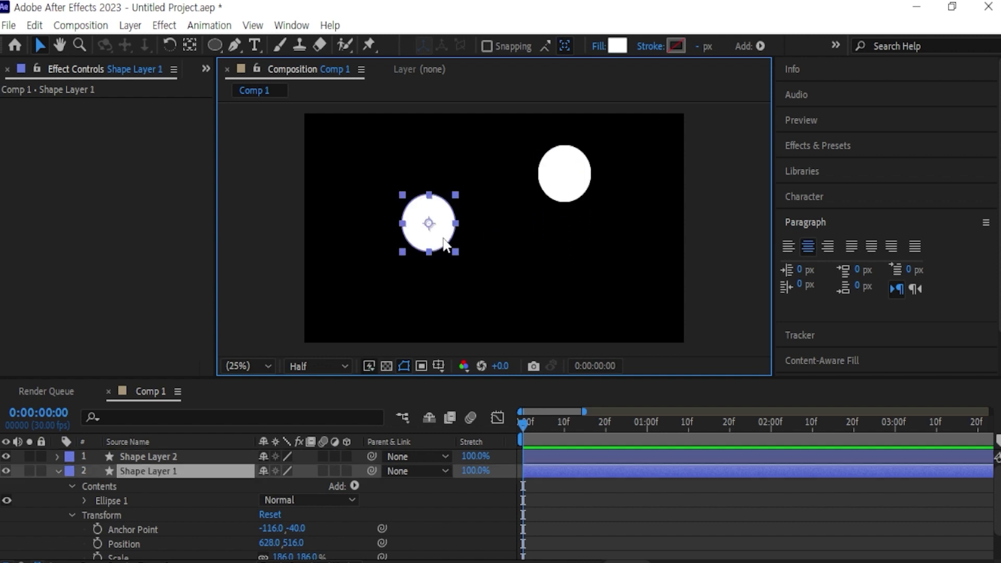
drag(444, 245, 478, 243)
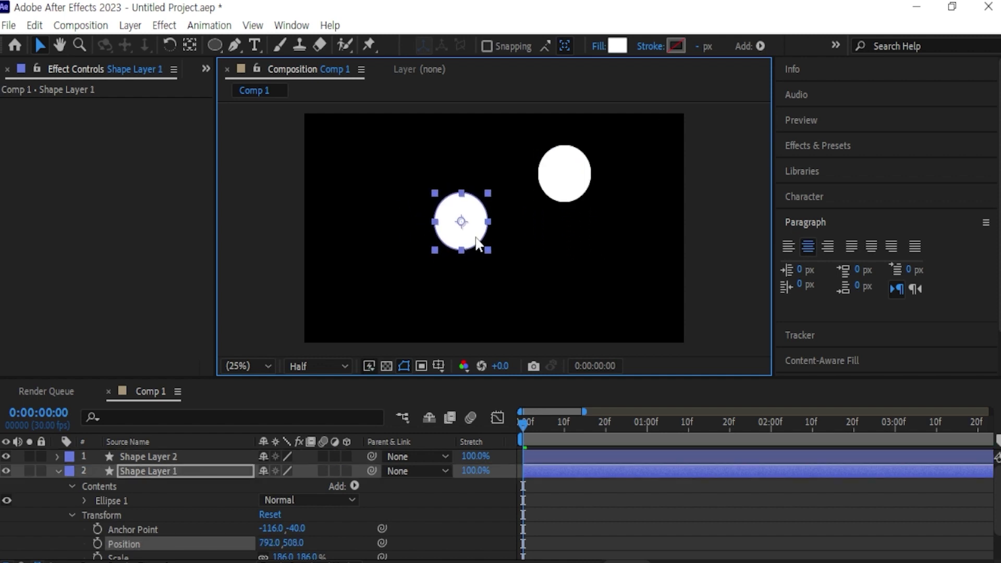
Step: Add a wiggle expression with a frequency of 5 to Shape Layer 1's Position and play back the motion
click(586, 194)
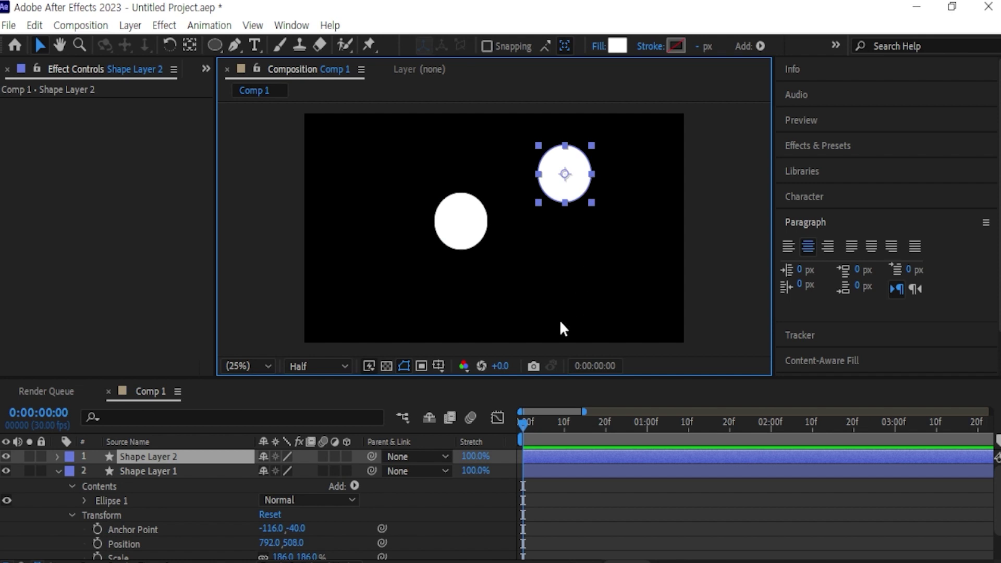
click(57, 471)
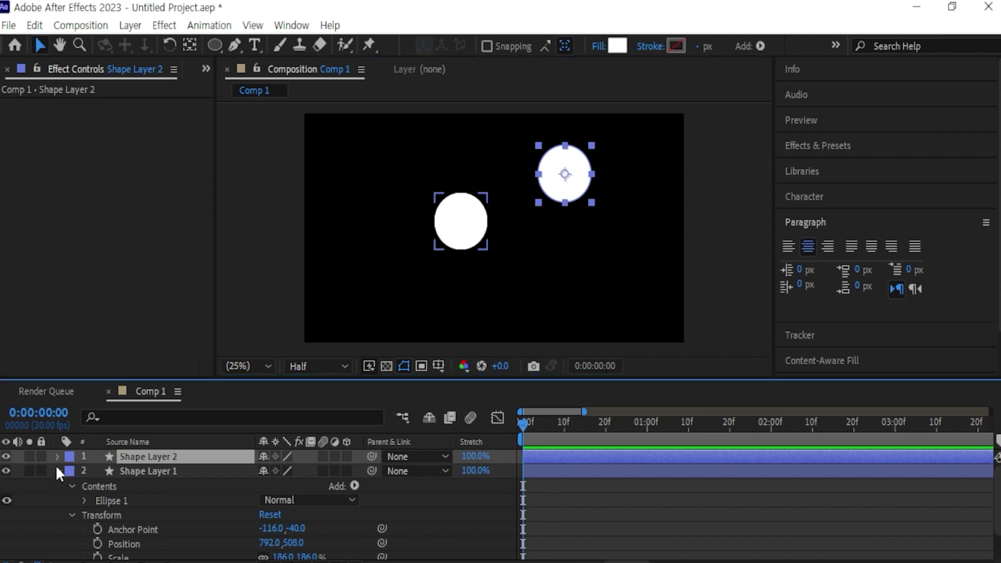
click(167, 471)
click(57, 471)
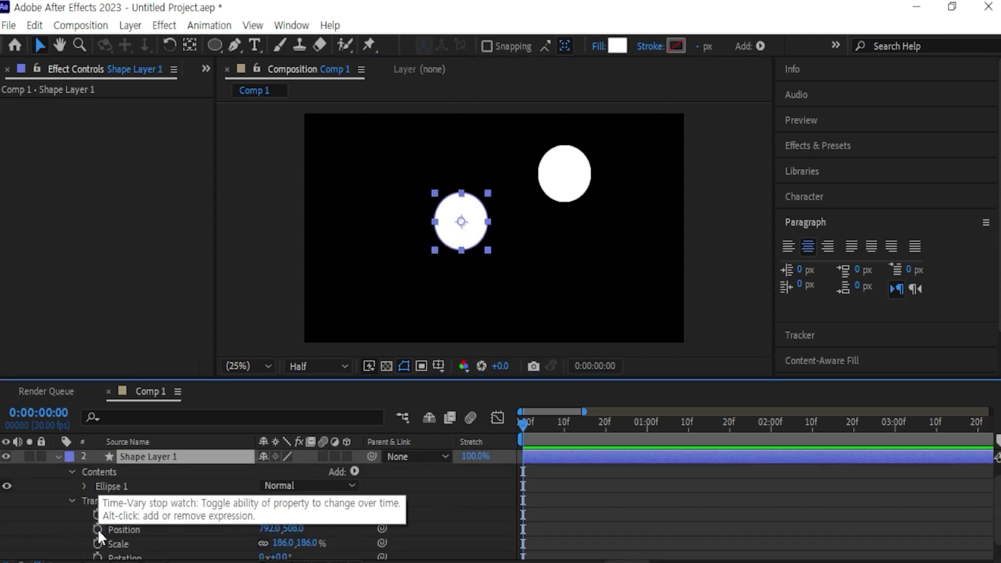
alt+click(97, 529)
text(wi)
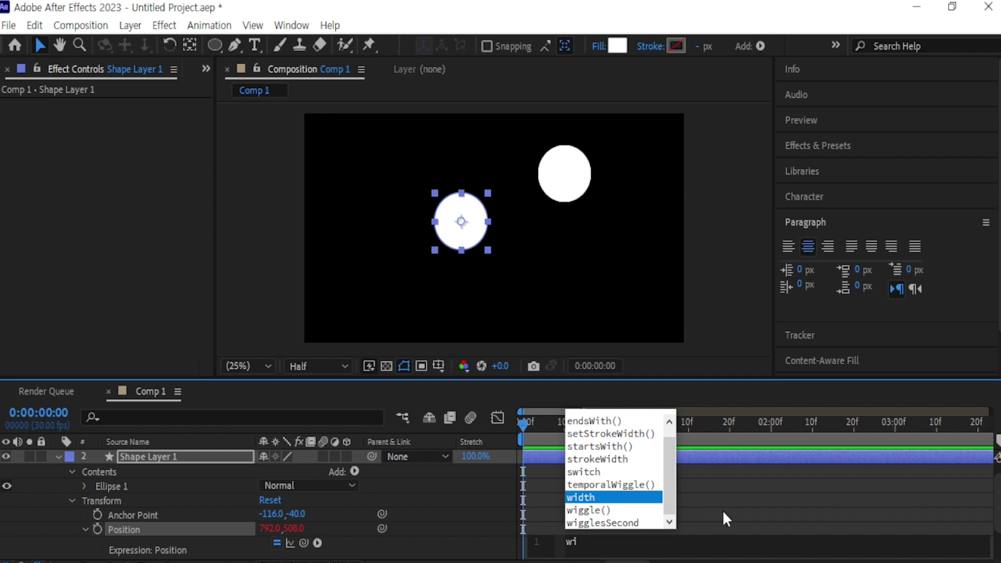
click(615, 510)
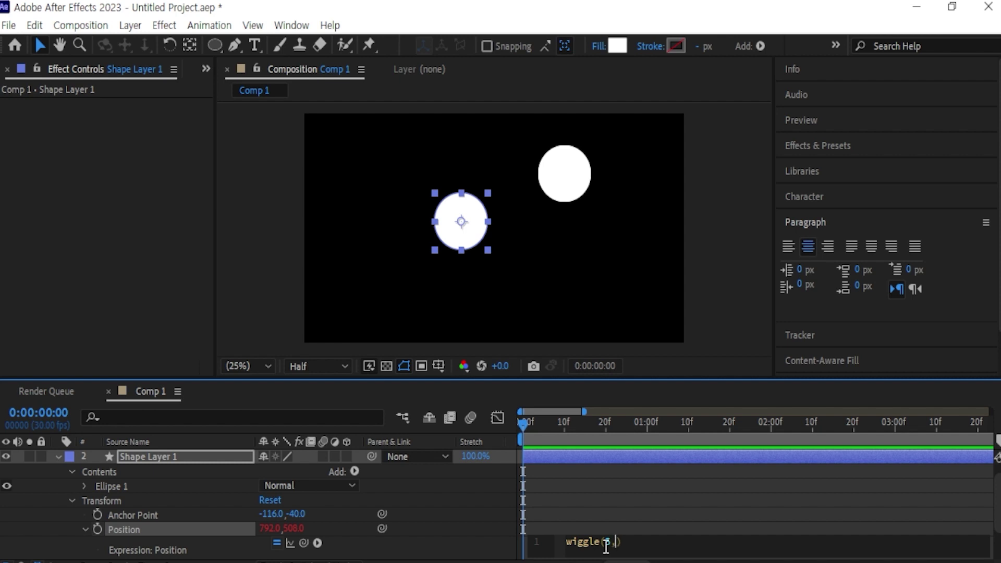
click(549, 436)
key(space)
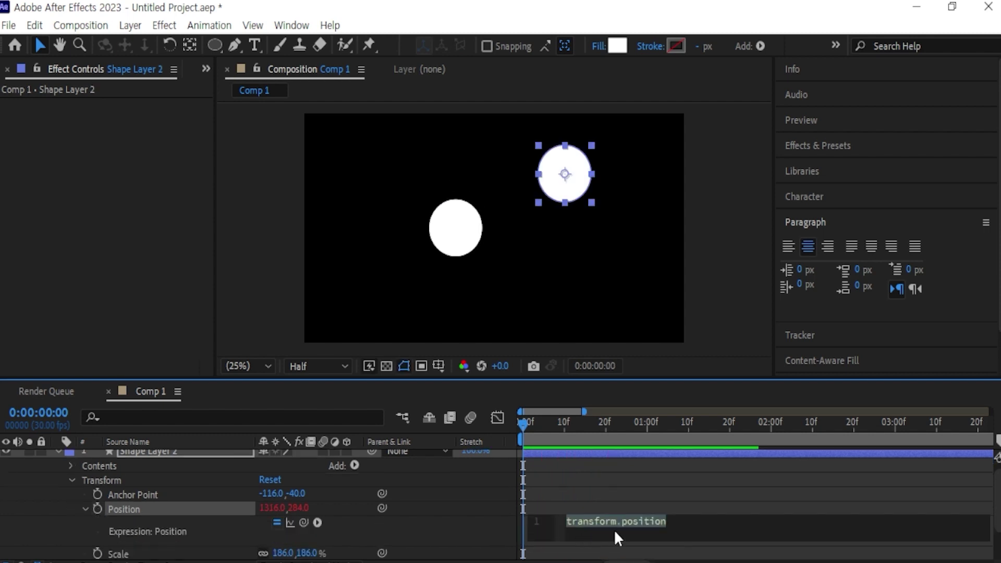
Step: Set Shape Layer 2's Position expression to wiggle(5,200) and return to the first frame
text(wiggle(5,100))
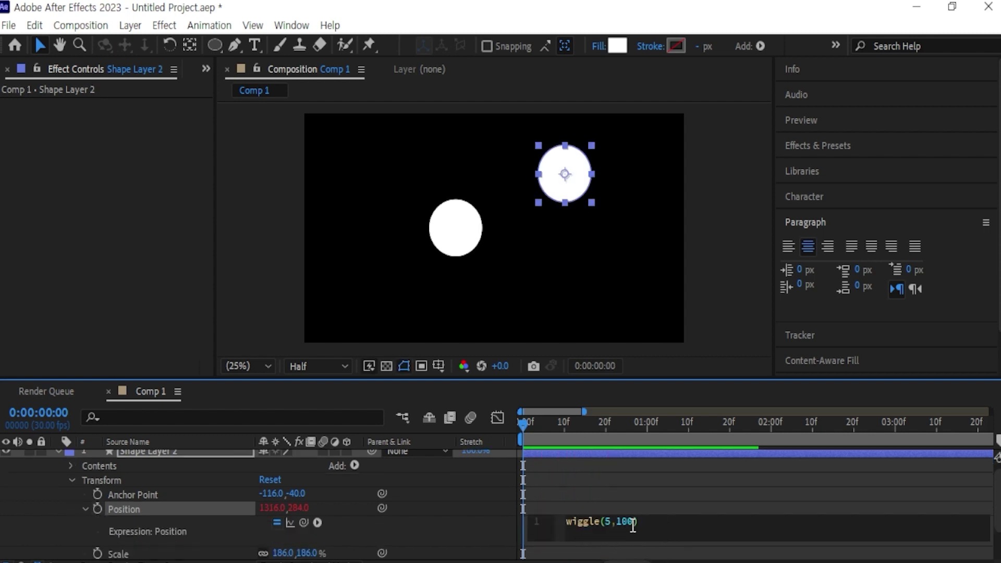
drag(633, 524, 617, 527)
drag(611, 423, 478, 464)
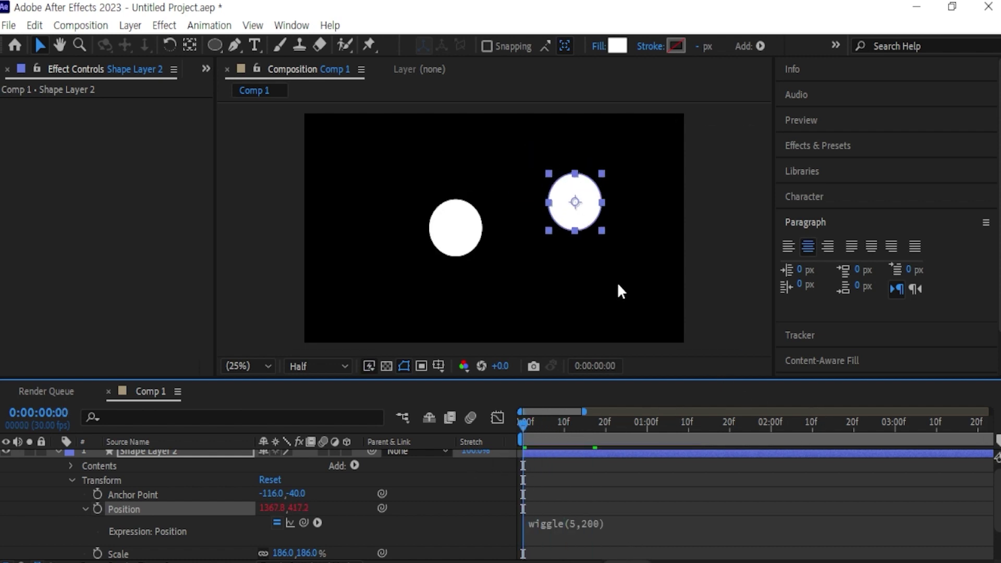
Step: Reposition the two circles side by side at nearly the same height and preview both wiggle motions
drag(580, 221, 579, 245)
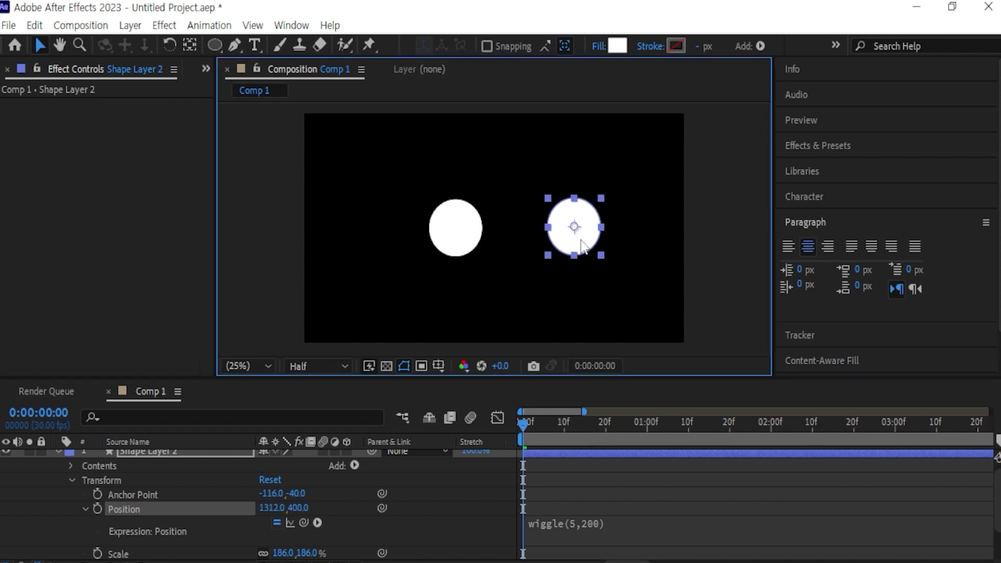
click(475, 249)
drag(475, 249, 443, 262)
click(577, 250)
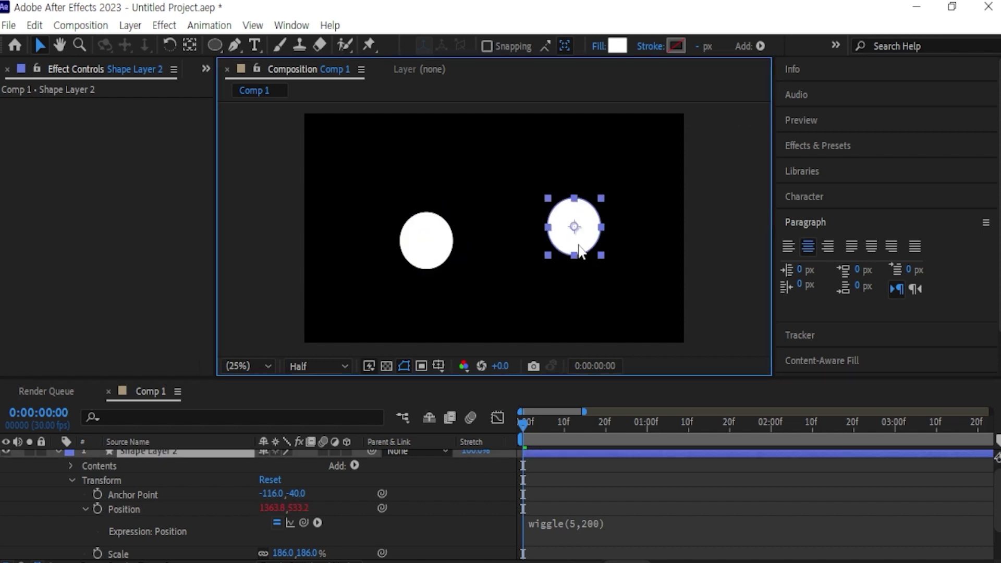
click(702, 281)
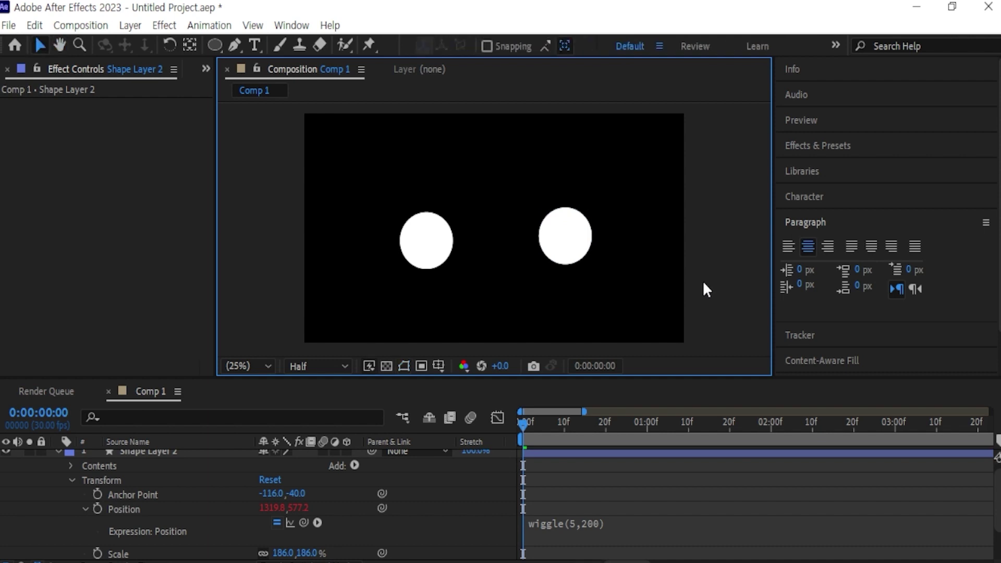
key(space)
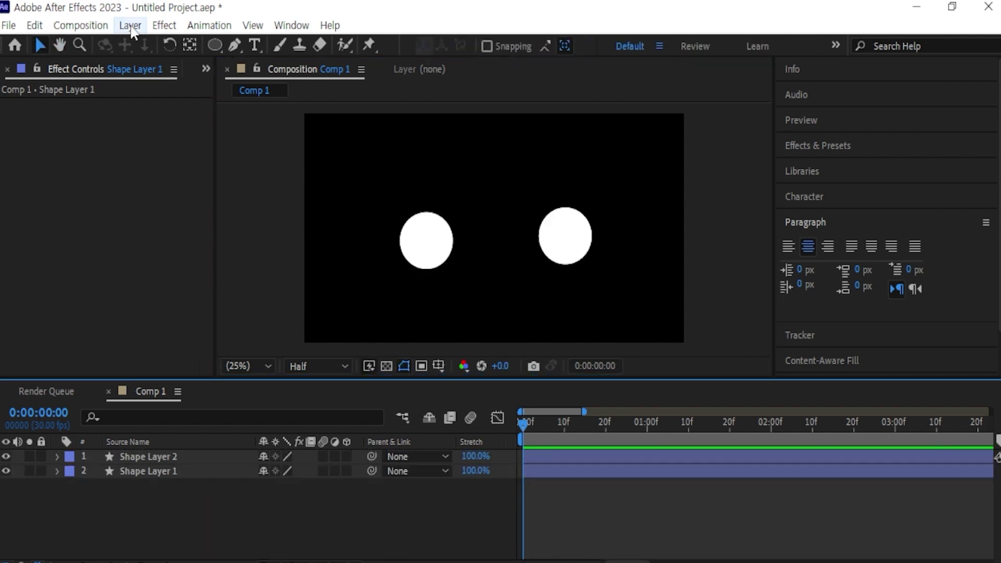
Step: Create a new full-frame cyan-green solid above the two shape layers
click(131, 26)
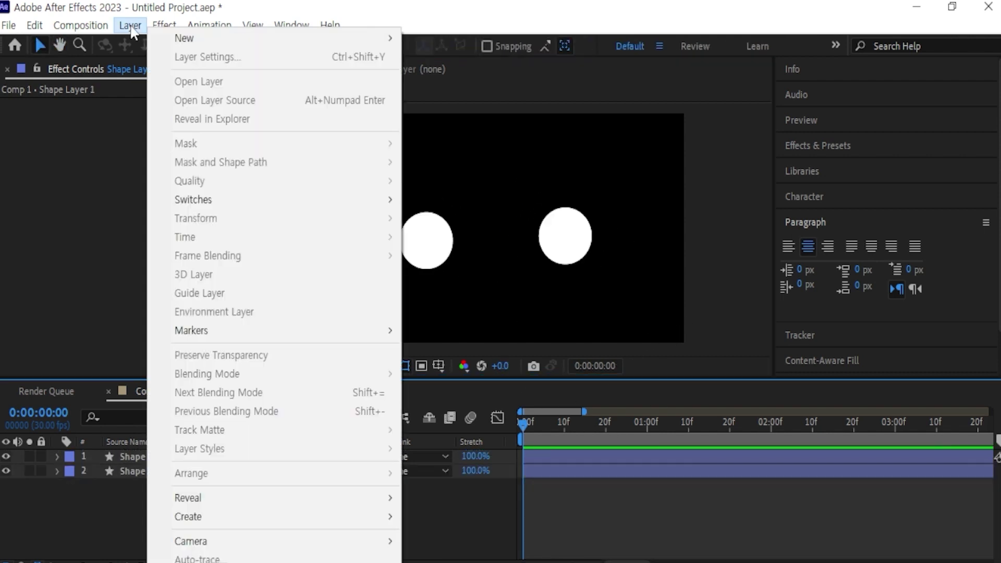
mouse_move(187, 39)
click(484, 56)
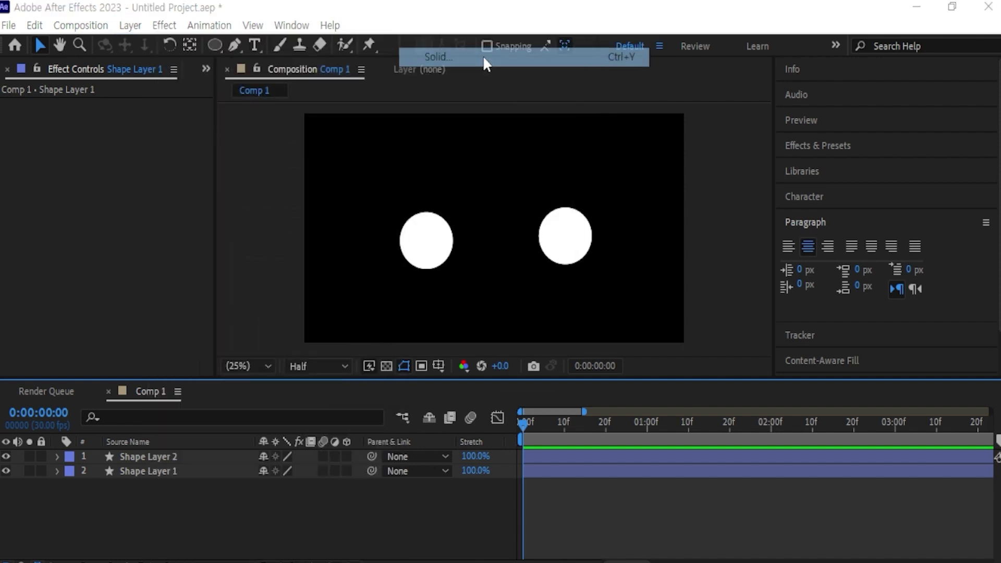
click(454, 392)
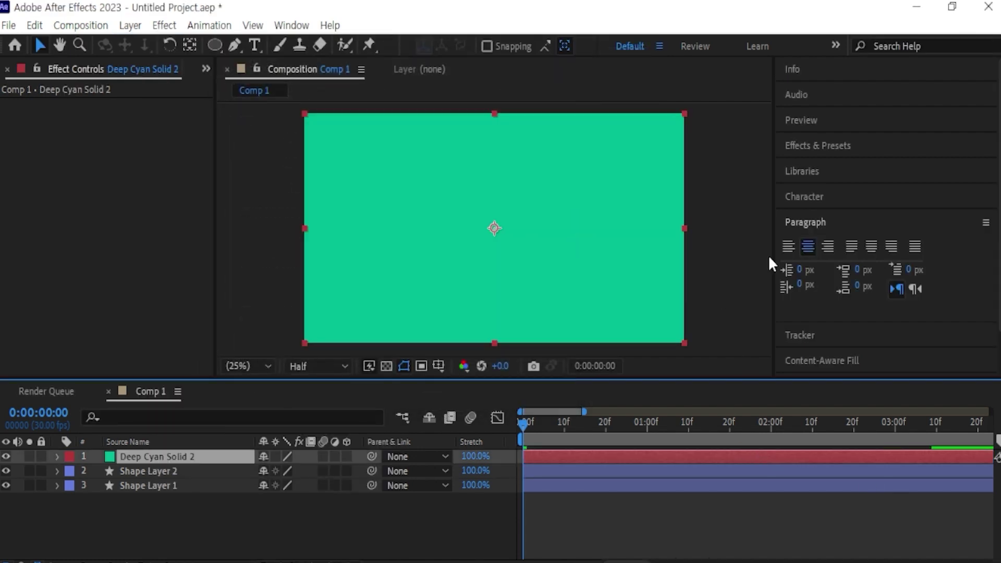
Step: Rename the new cyan-green solid layer as 빔
right_click(233, 454)
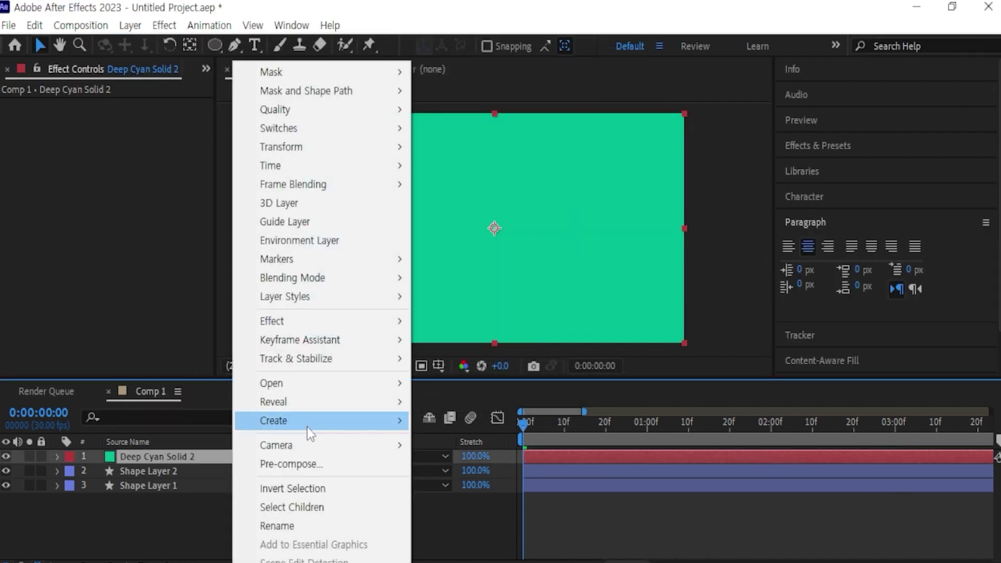
click(285, 527)
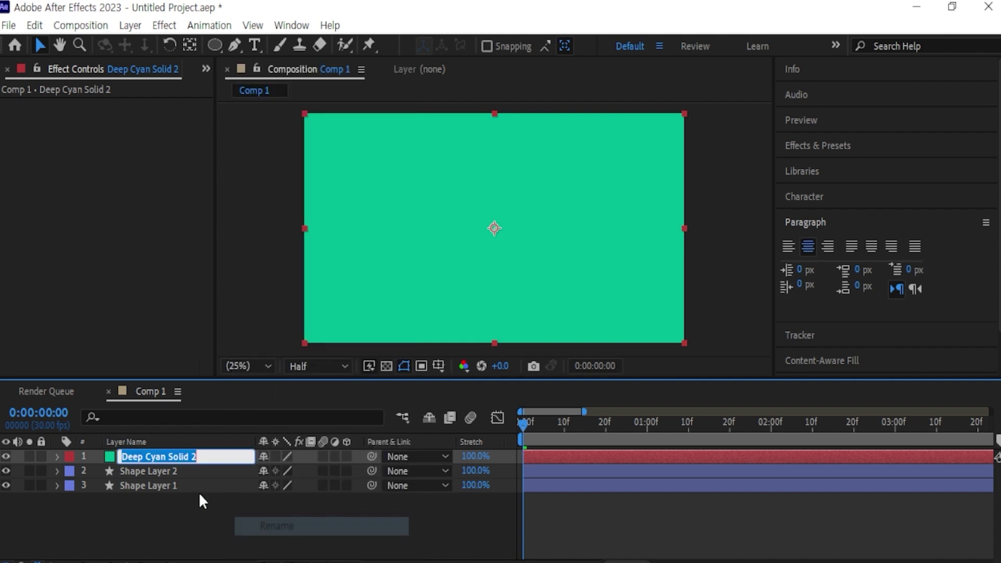
text(빔)
Step: Apply the Beam effect from the Generate category to the 빔 layer
click(164, 25)
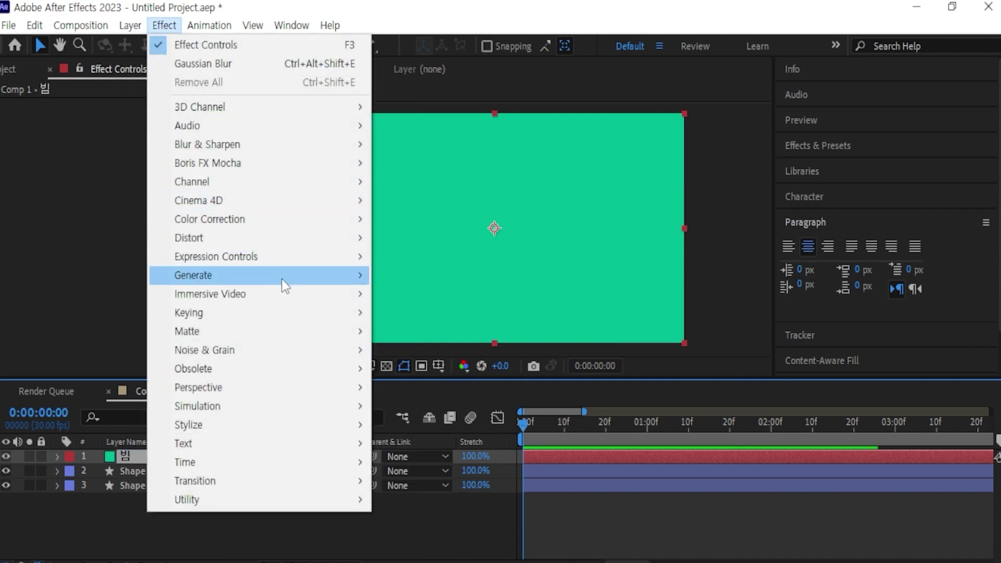
mouse_move(281, 280)
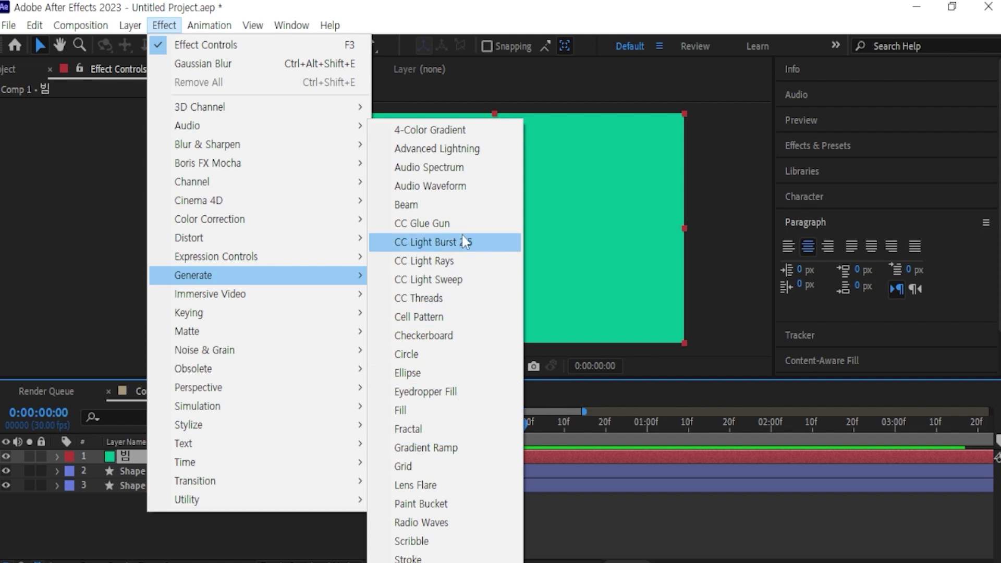
click(464, 205)
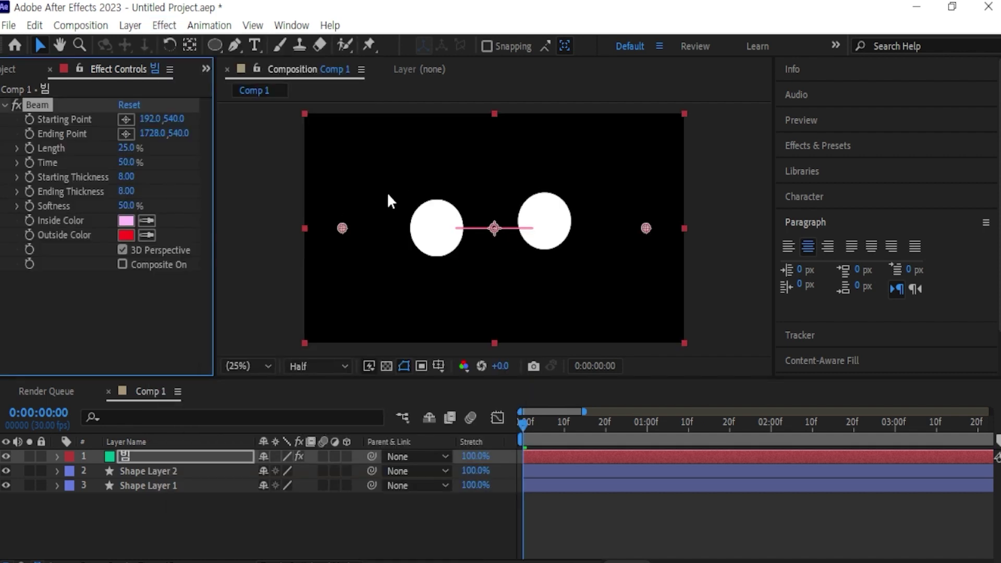
scroll(490, 234, up, 2)
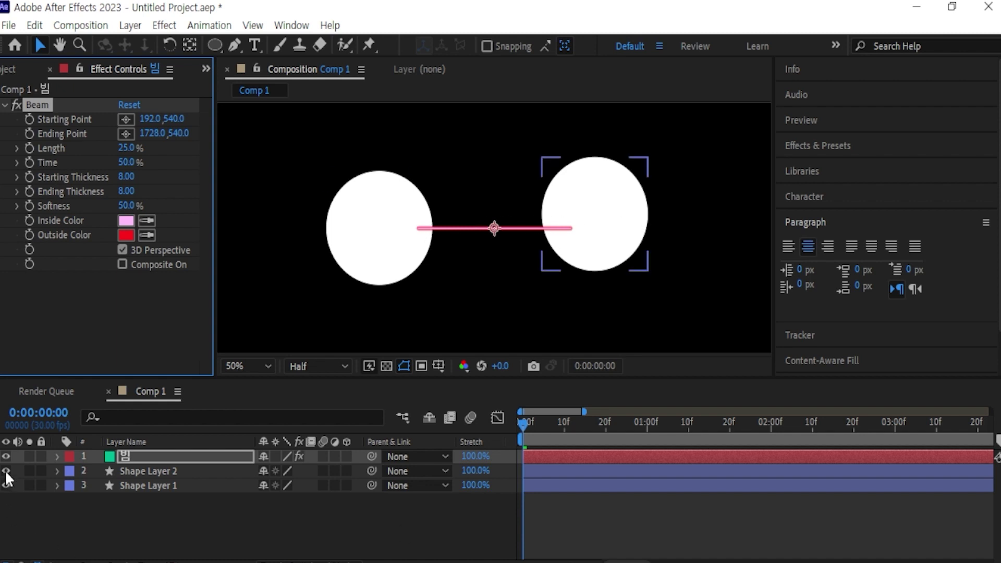
Step: Change the Beam's Inside Color and Outside Color to white
click(125, 220)
click(463, 205)
click(564, 132)
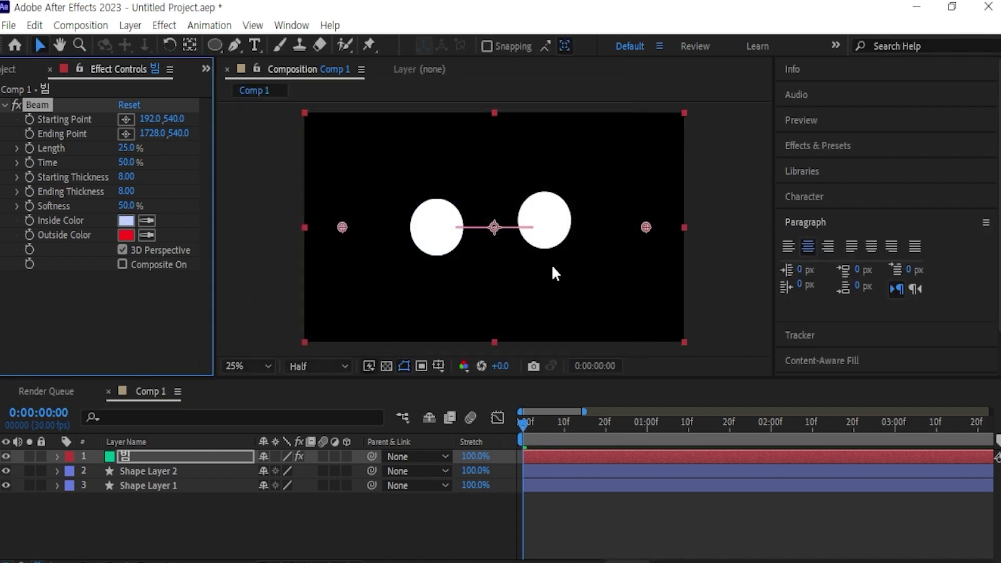
click(128, 220)
drag(331, 208, 244, 124)
click(576, 133)
click(125, 235)
drag(406, 251, 175, 74)
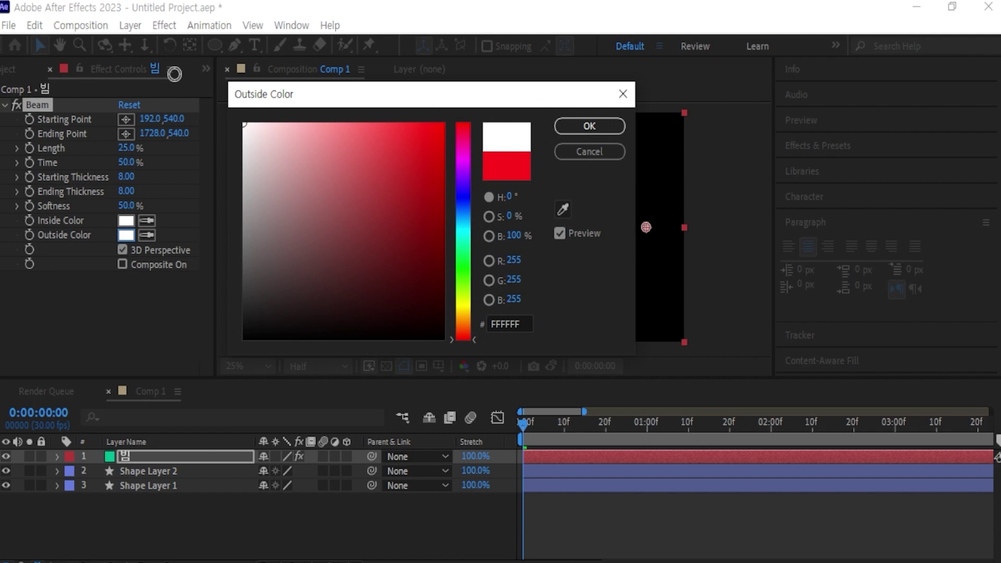
click(574, 130)
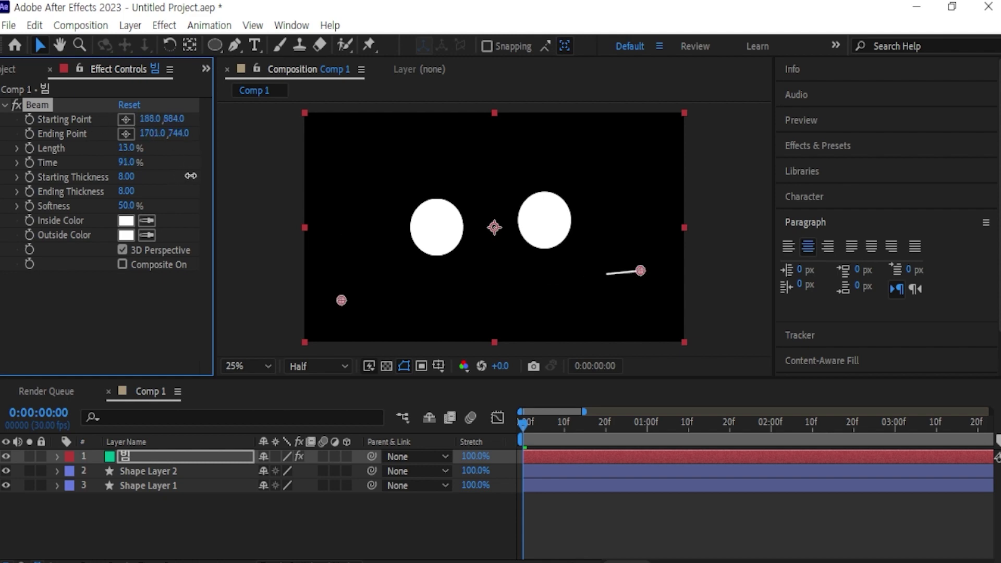
Step: Keyframe the Beam's Time from 0% at the first frame to 100% at frame 29 and scrub through the motion
drag(191, 176, 155, 176)
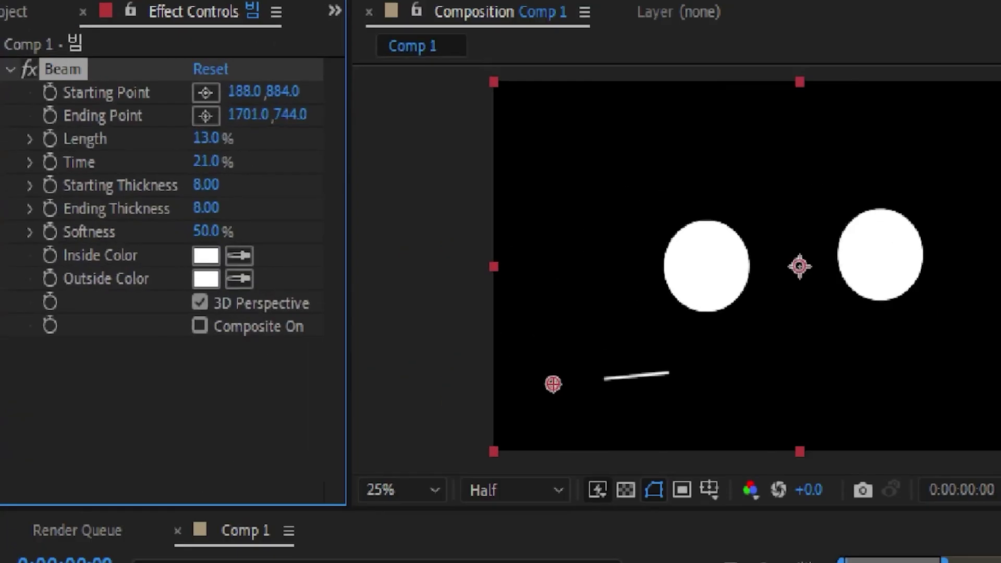
click(61, 162)
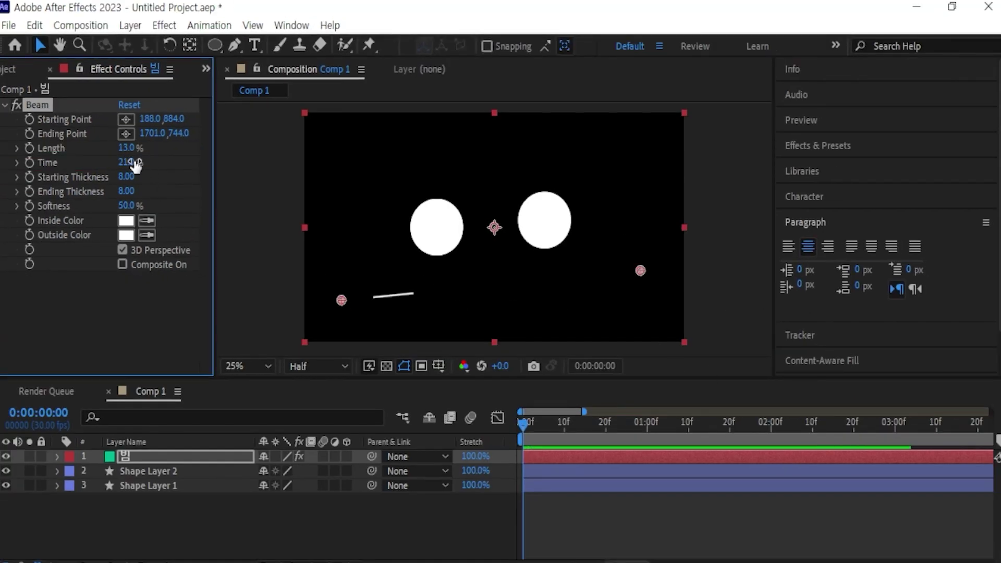
drag(135, 165, 351, 194)
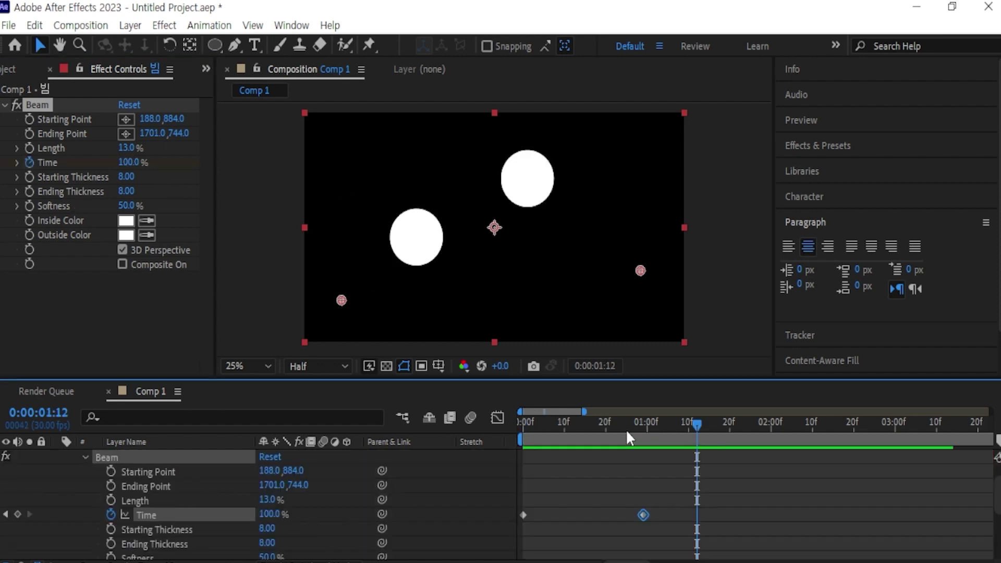
drag(626, 429, 577, 454)
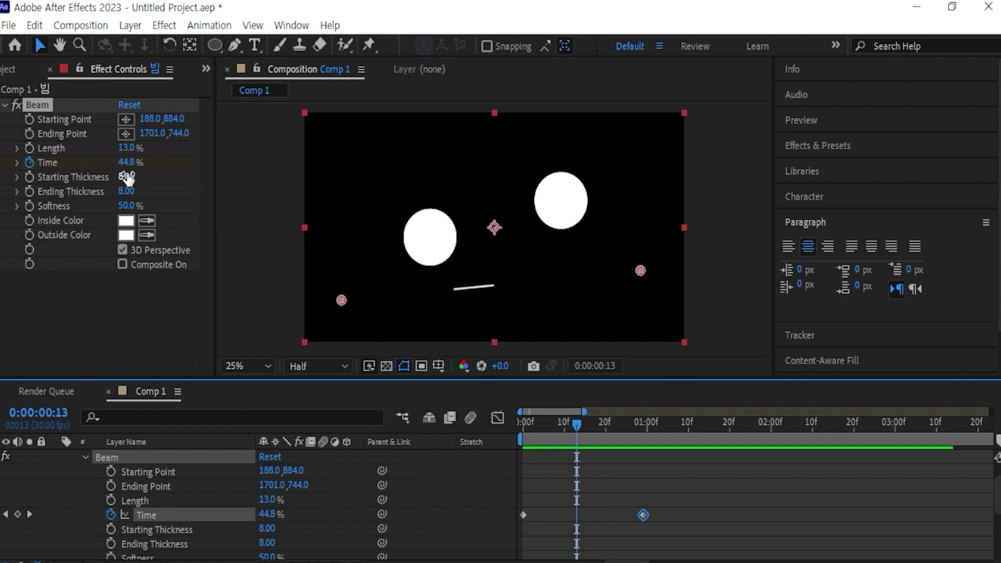
mouse_move(564, 427)
mouse_down()
mouse_move(525, 430)
mouse_move(568, 432)
mouse_up()
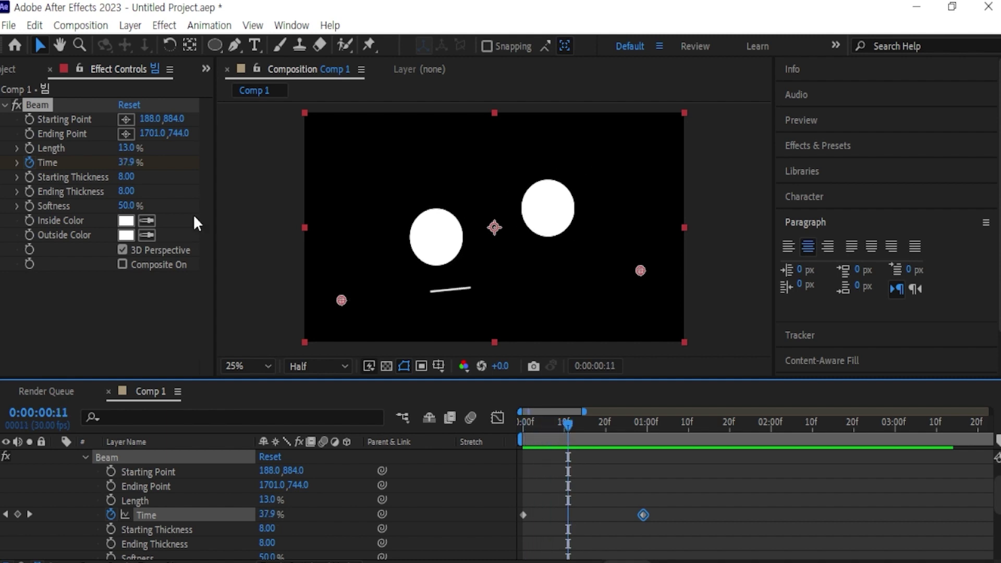
Step: Set the Beam's Starting Thickness to 13.90 and Ending Thickness to 43, and play back the animation
drag(136, 178, 294, 208)
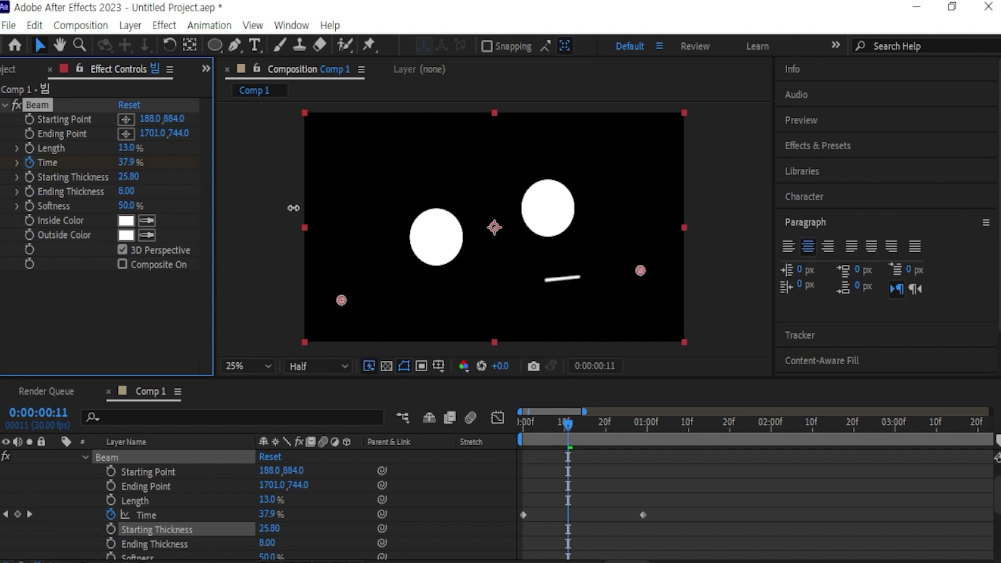
drag(568, 431, 510, 442)
key(space)
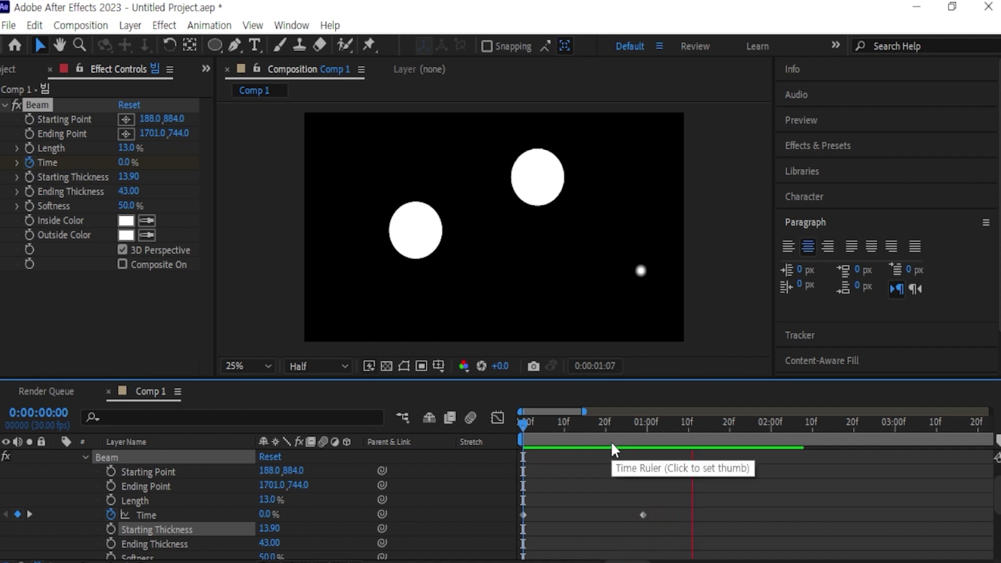
key(space)
drag(584, 421, 479, 424)
key(space)
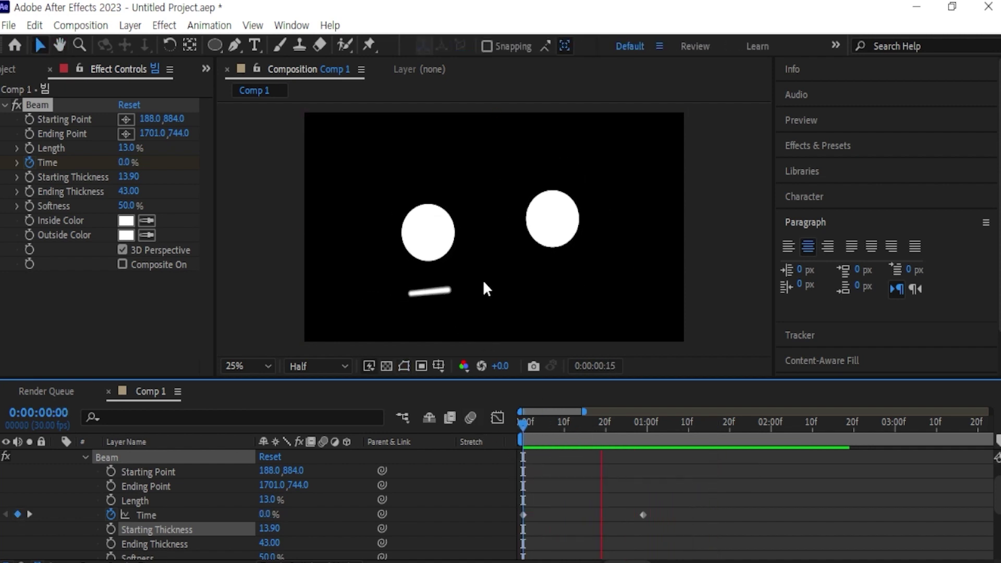
click(671, 453)
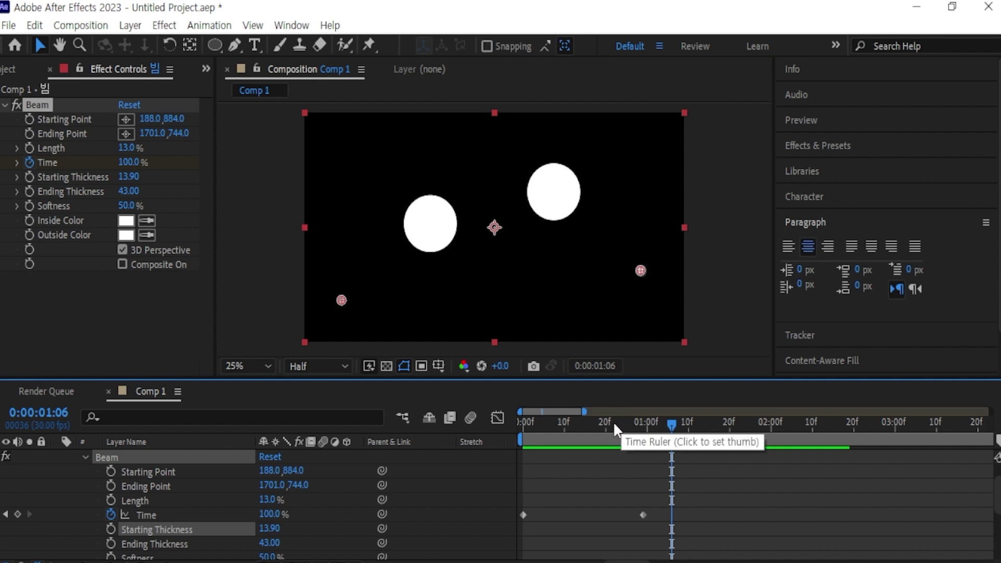
Step: Turn off the Beam's 3D Perspective and scrub through the opening frames to compare its shape
click(569, 427)
mouse_move(574, 442)
mouse_down()
mouse_move(603, 440)
mouse_move(565, 451)
mouse_move(631, 440)
mouse_move(581, 451)
mouse_up()
click(122, 250)
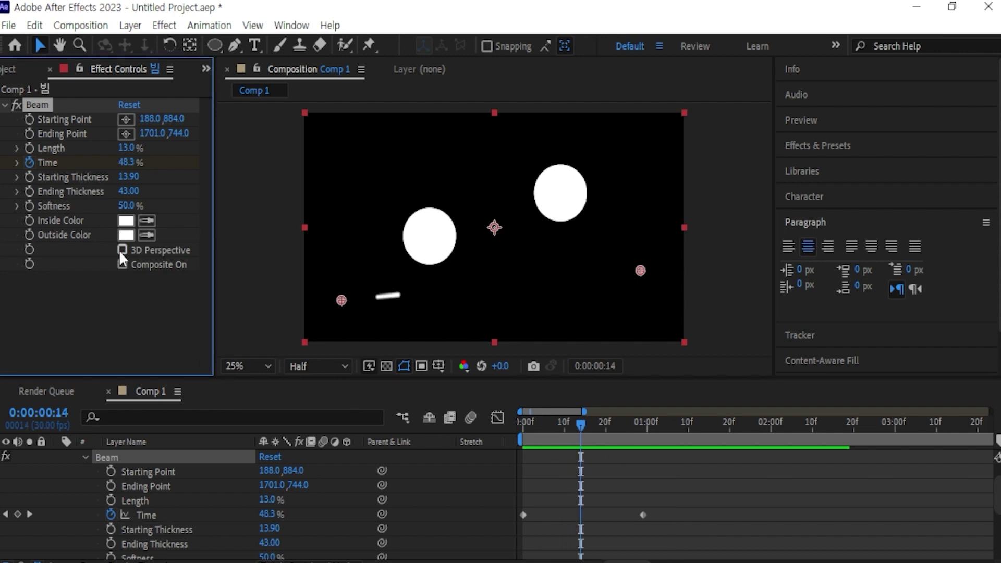
drag(583, 442, 532, 438)
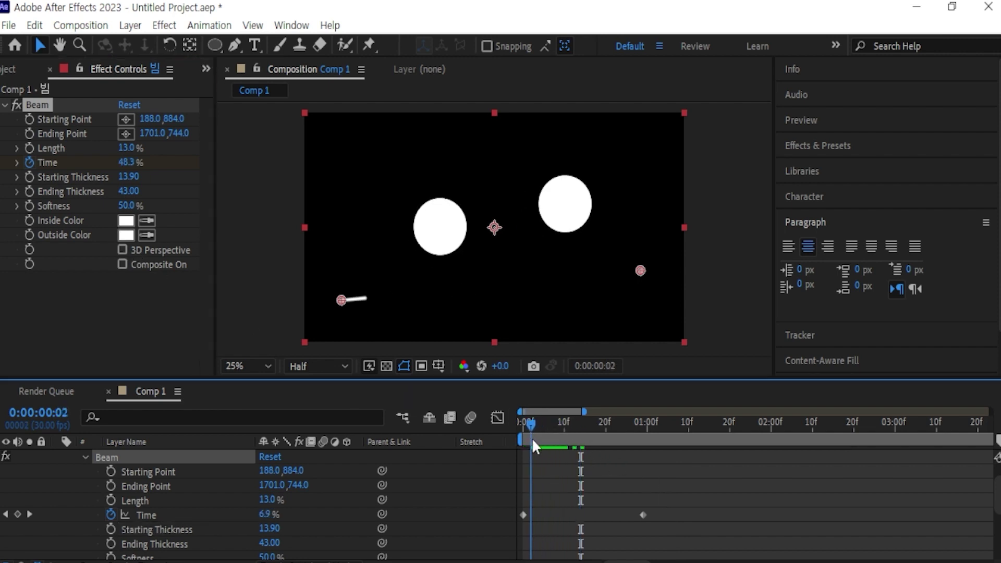
Step: Reset the Beam effect and set both its Inside Color and Outside Color to FFFFFF
click(132, 104)
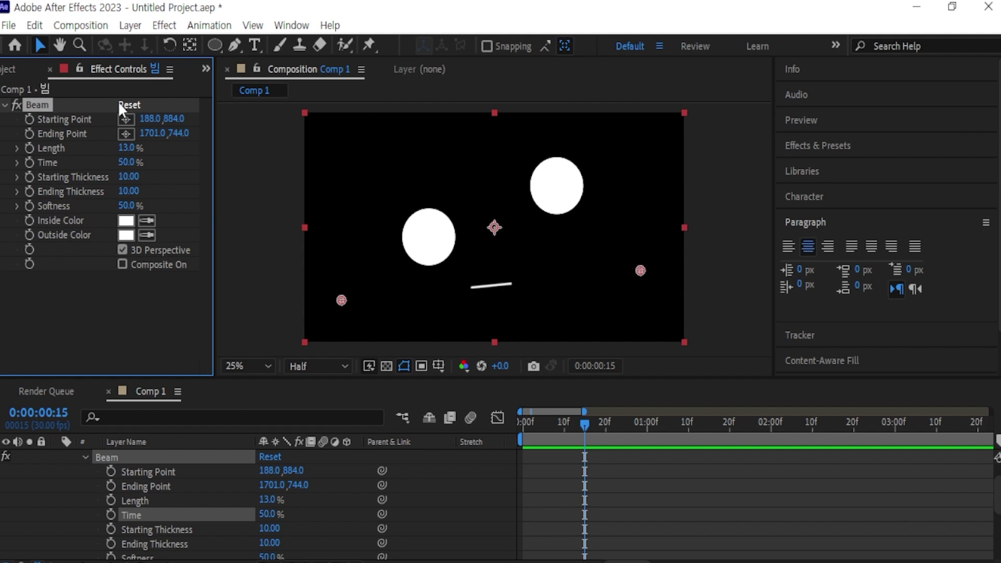
click(125, 103)
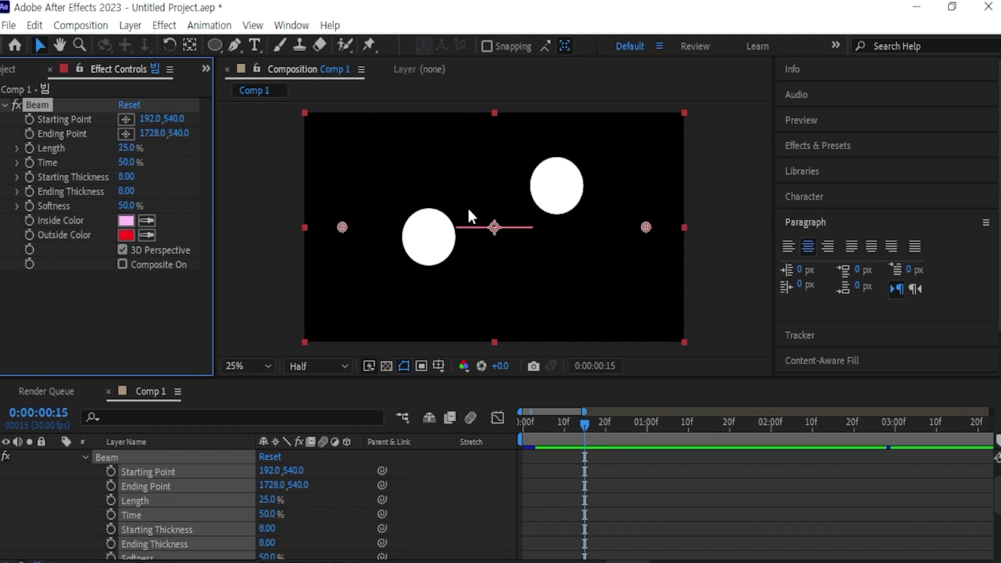
click(126, 221)
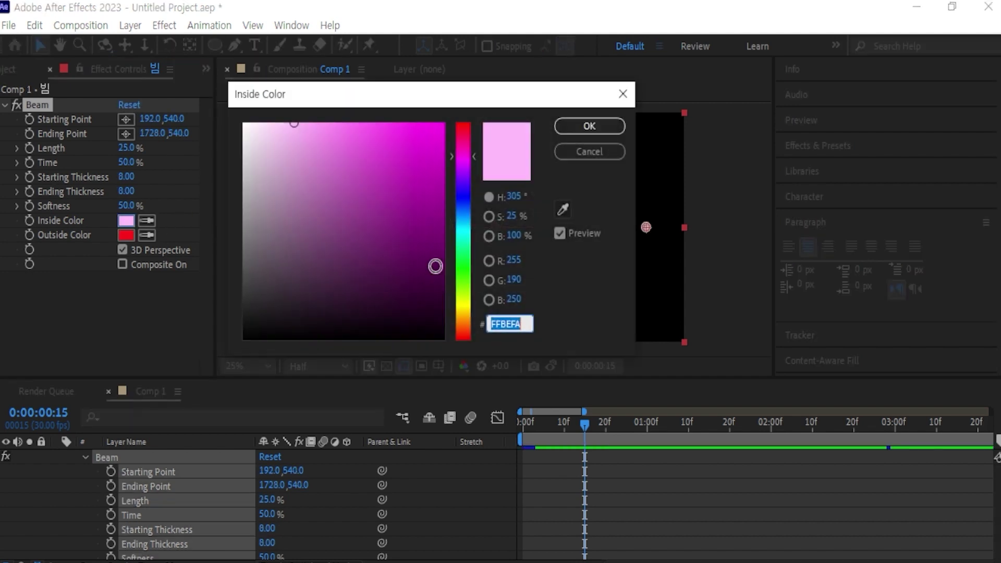
text(FFFFFF)
click(581, 127)
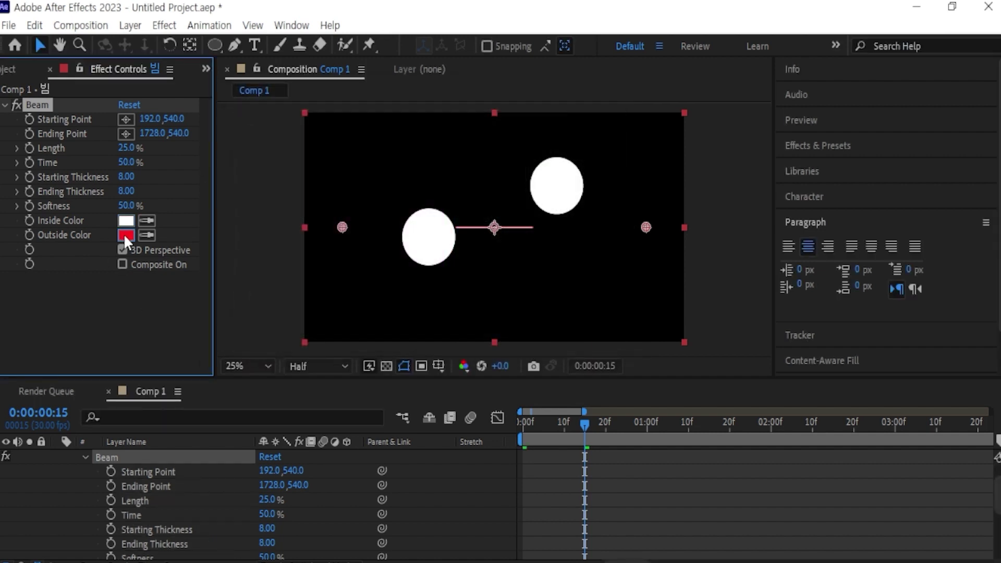
click(123, 234)
text(FFFFFF)
click(590, 126)
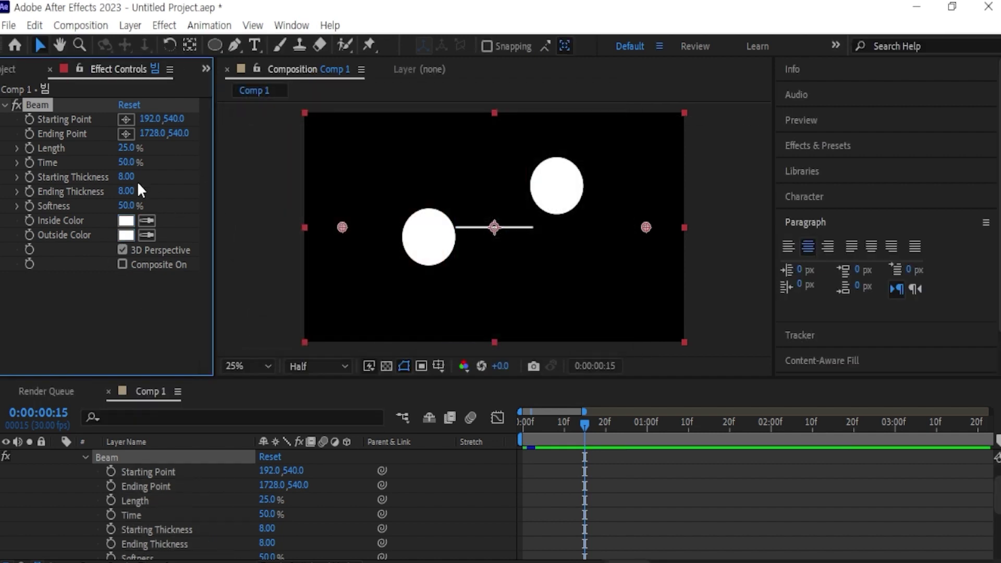
Step: Set the Beam's Starting Thickness and Ending Thickness to 14, preview the motion and return to the first frame
click(127, 178)
text(14)
key(Tab)
text(14)
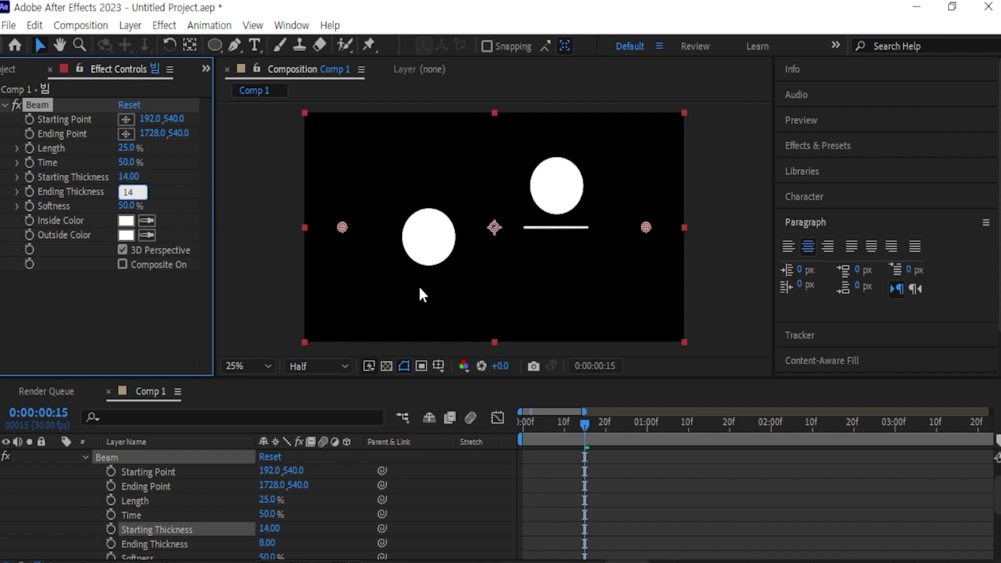
key(Return)
key(space)
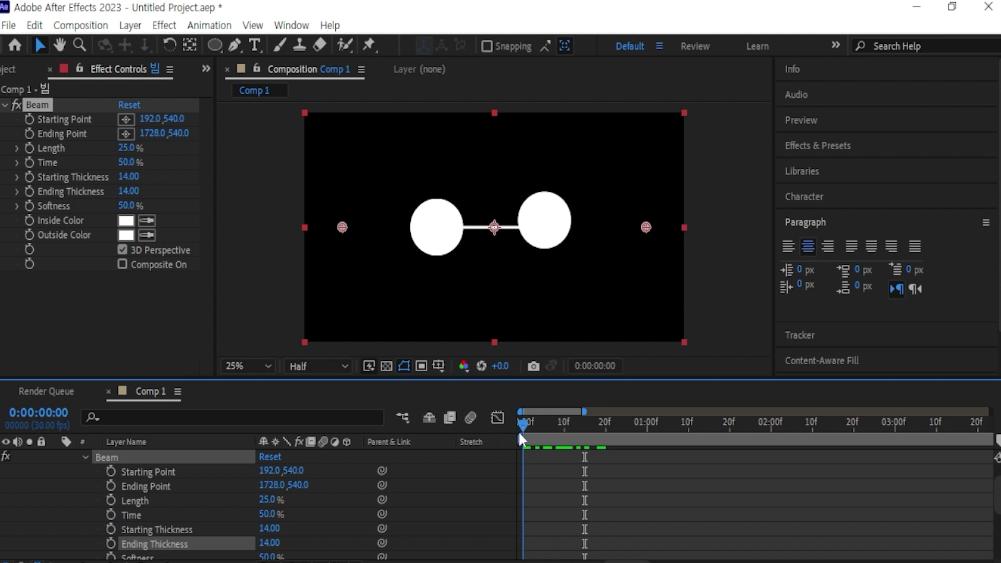
drag(518, 431, 624, 440)
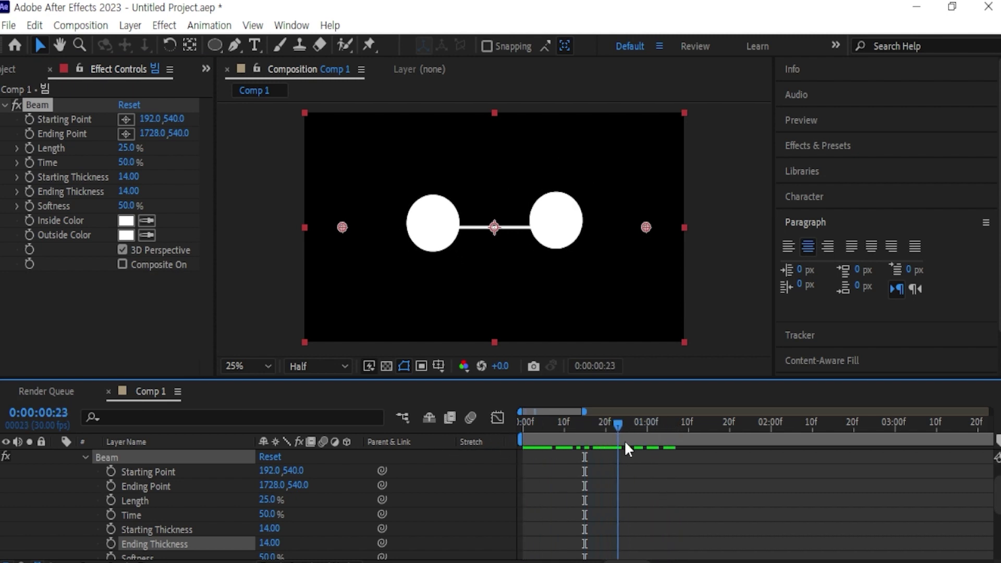
key(space)
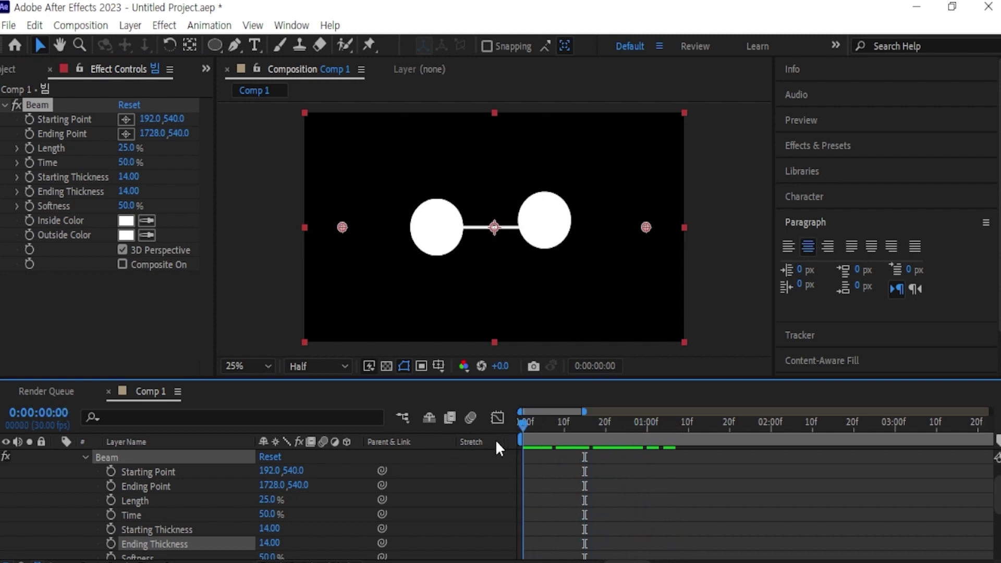
drag(521, 431, 499, 446)
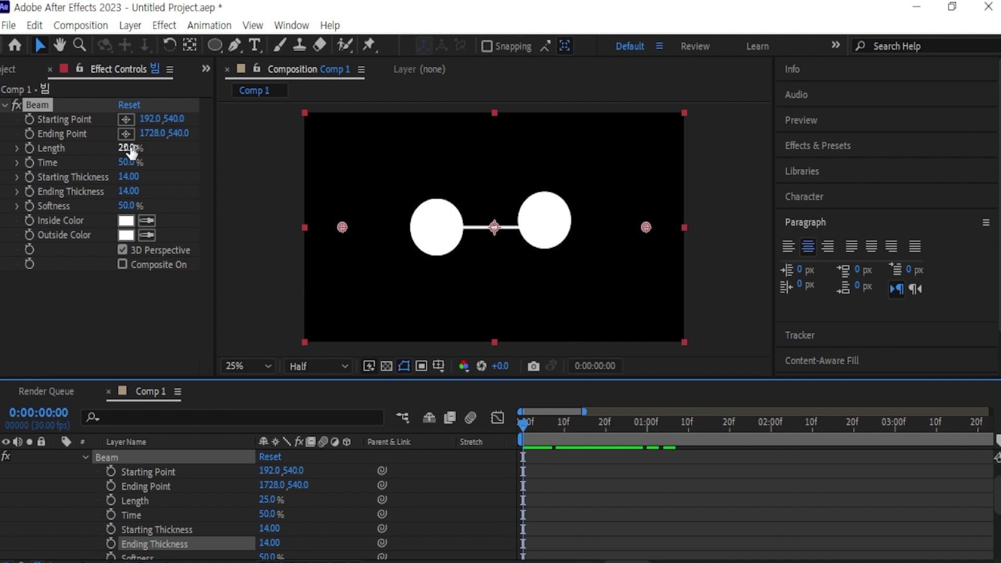
Step: Set the Beam's Length to 100% and link its Starting Point to Shape Layer 2's Position
drag(130, 150, 239, 147)
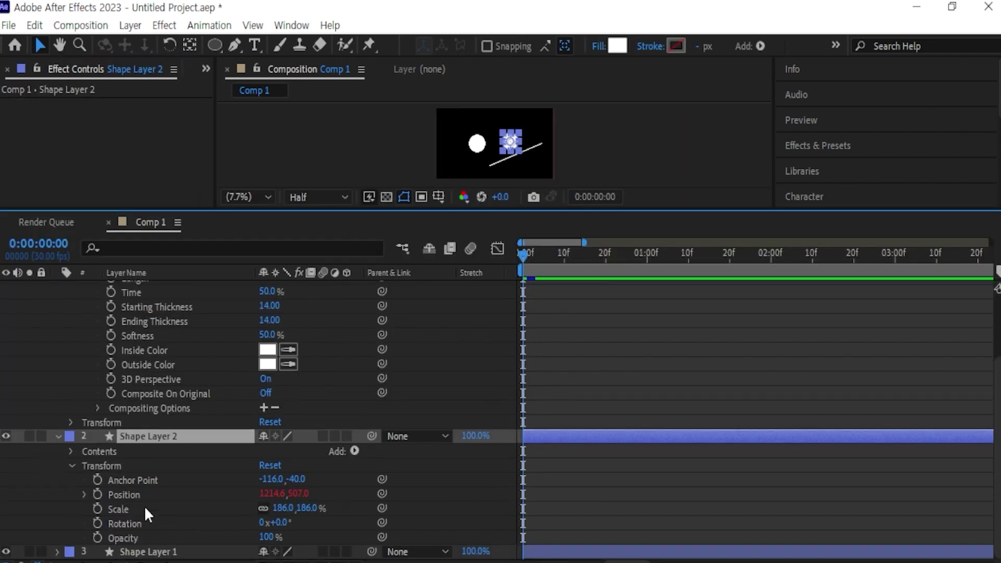
click(145, 509)
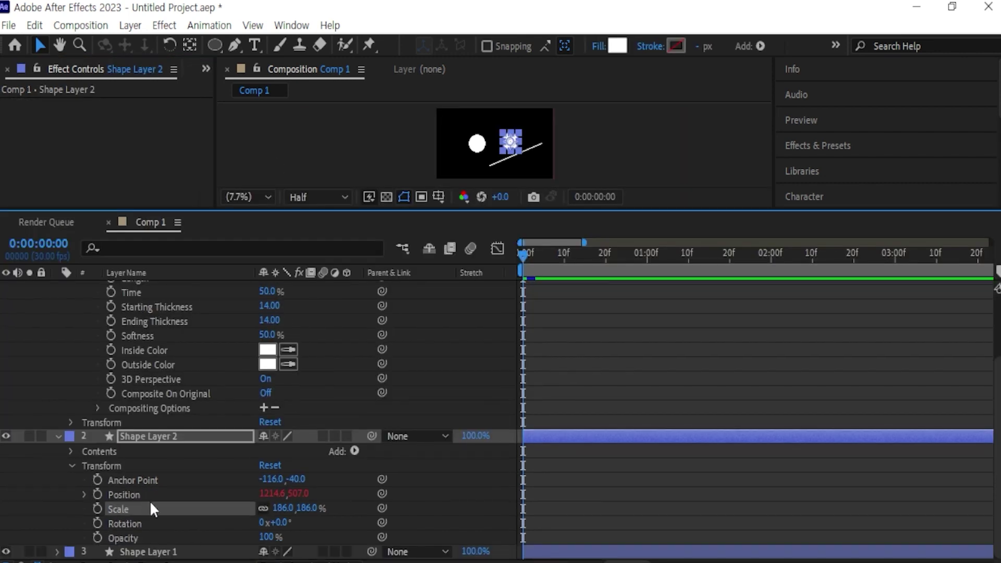
click(175, 496)
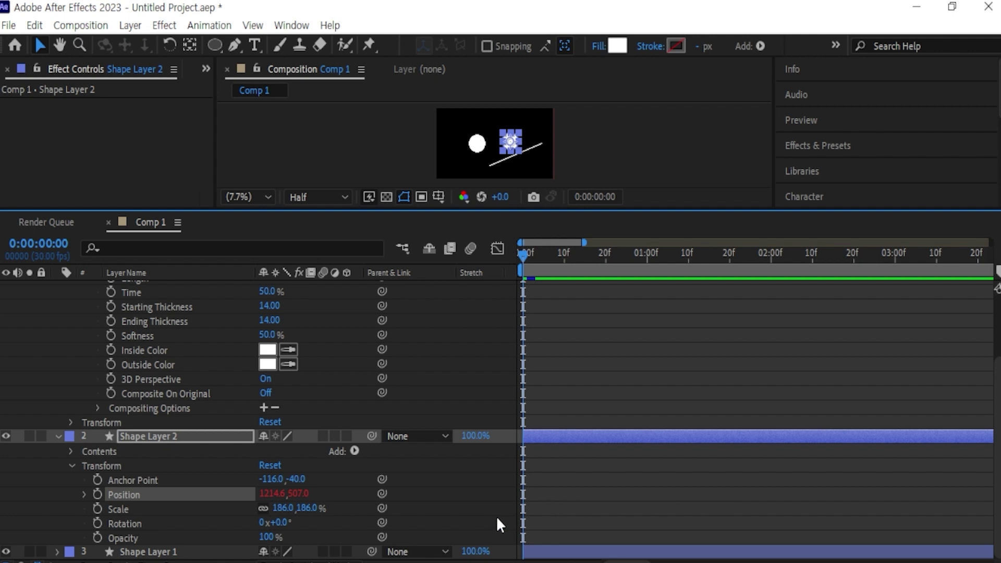
scroll(479, 402, up, 3)
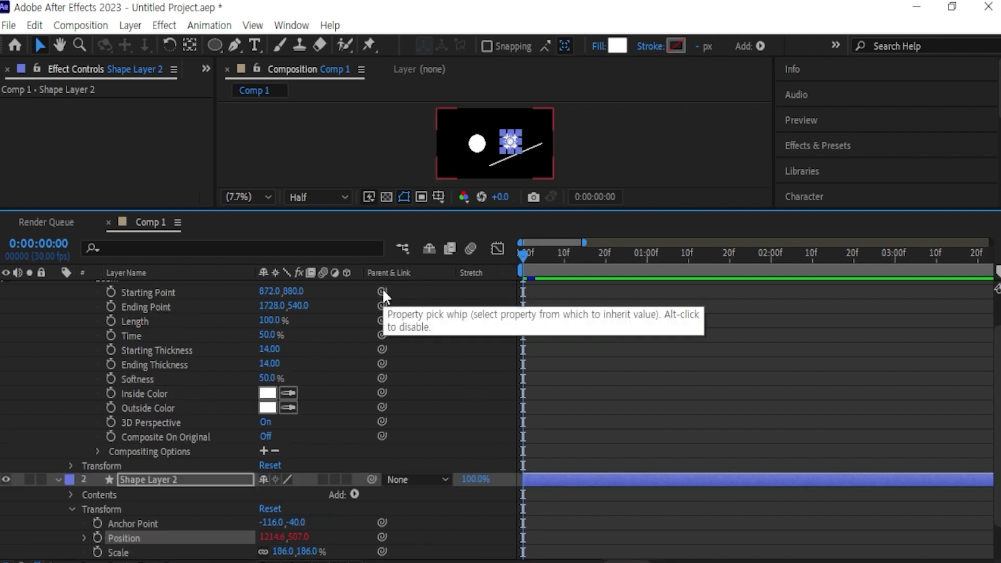
drag(384, 290, 165, 528)
scroll(617, 140, up, 2)
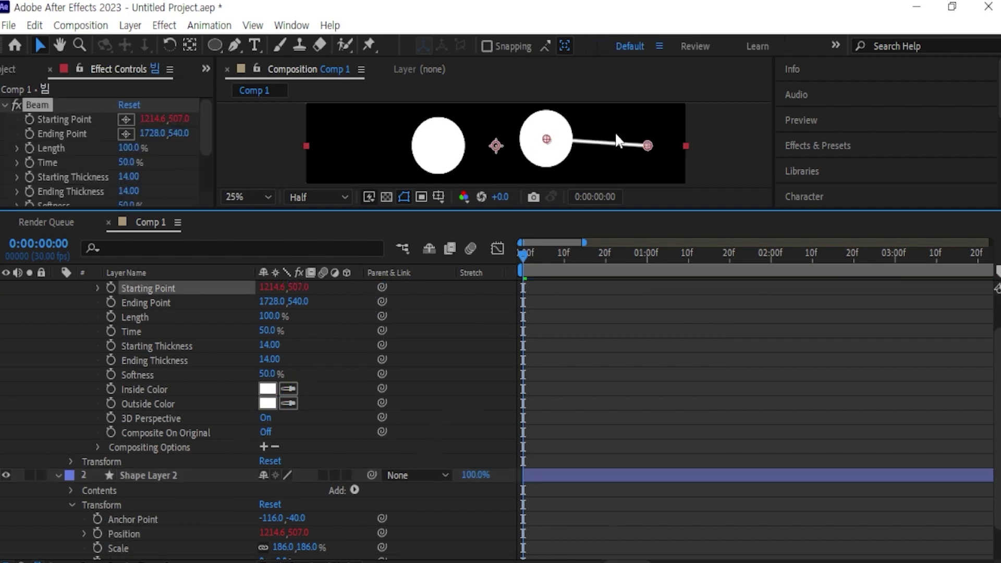
Step: Check the linked starting point across the opening frames, then link the Beam's Ending Point to Shape Layer 1's Position
scroll(582, 143, down, 1)
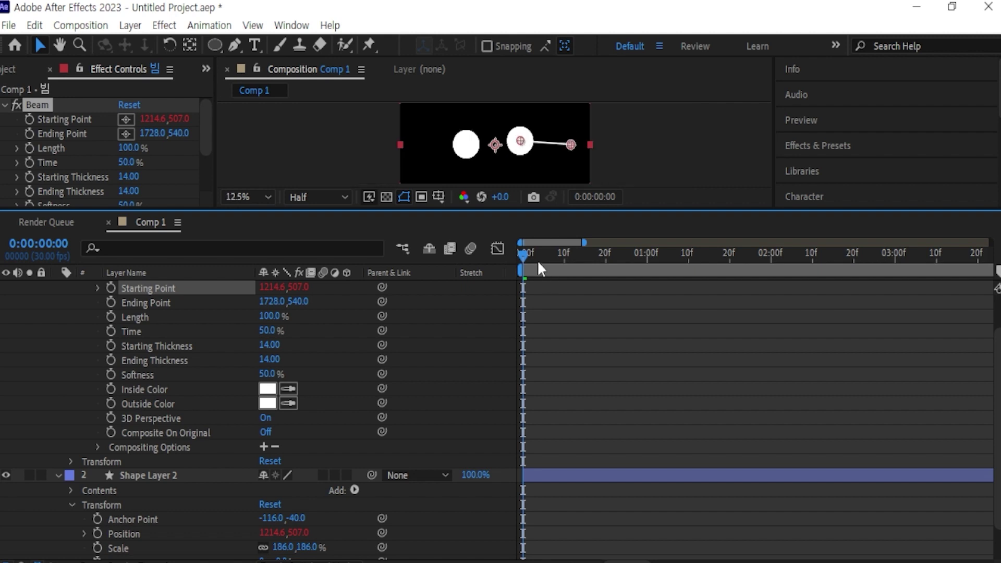
drag(539, 263, 618, 352)
scroll(131, 354, up, 2)
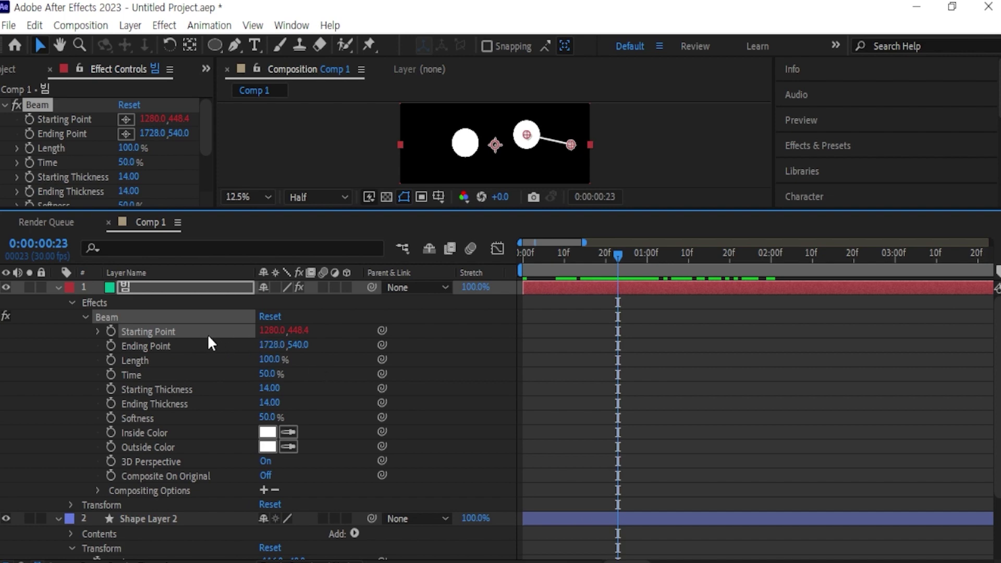
scroll(206, 333, down, 1)
drag(382, 323, 149, 486)
drag(618, 262, 525, 267)
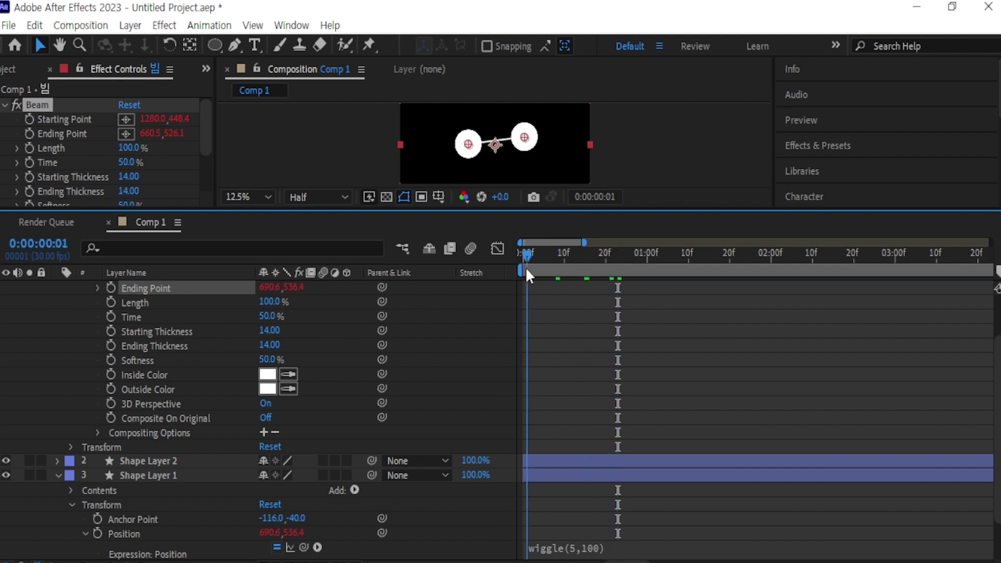
Step: Play the connected circles in an enlarged composition view and set the Beam's Softness to 0%
drag(628, 212, 649, 469)
scroll(558, 359, up, 3)
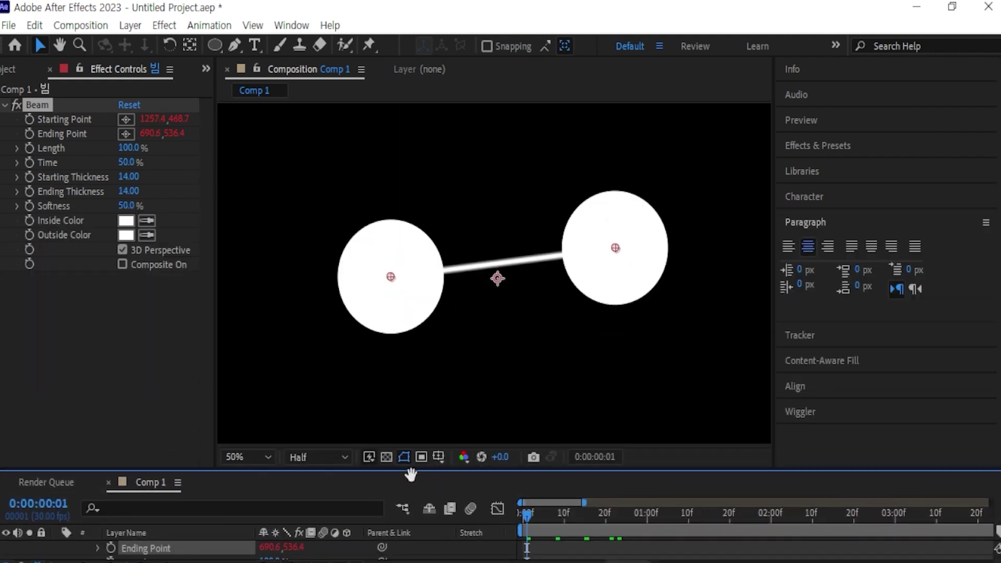
key(space)
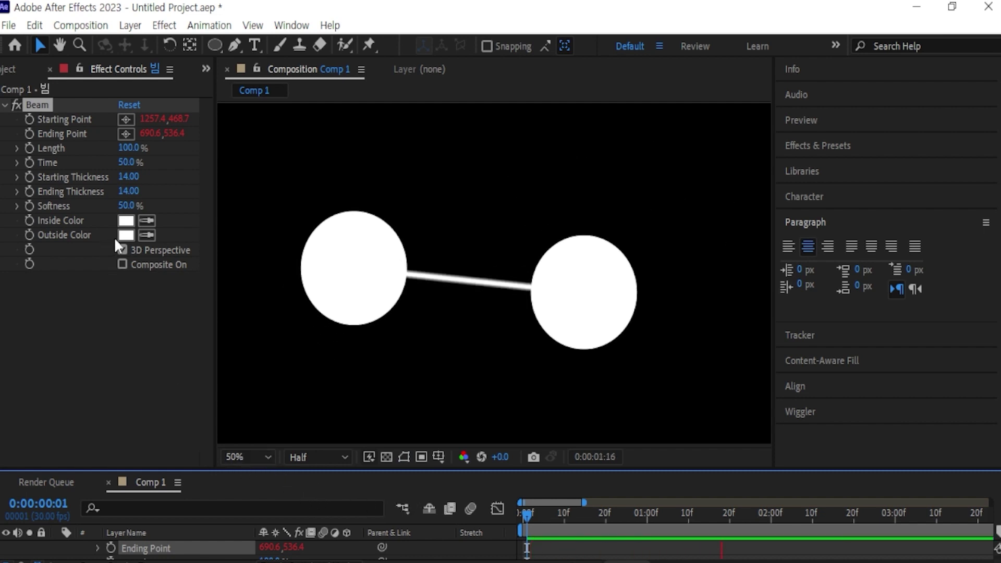
key(space)
drag(131, 205, 42, 206)
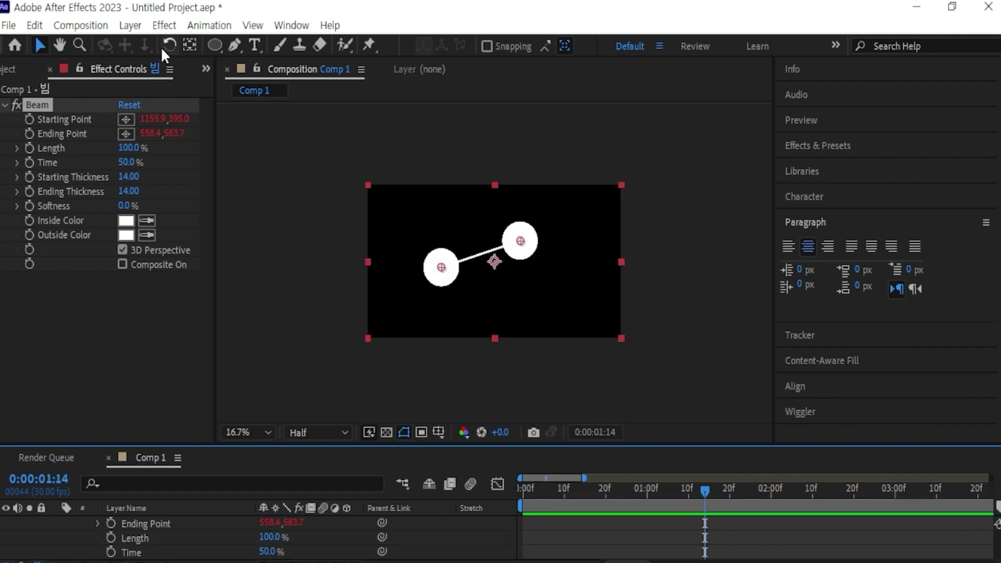
Step: Create a new 1920 × 1080 px solid layer coloured FFFFFF
click(130, 25)
mouse_move(184, 38)
click(449, 60)
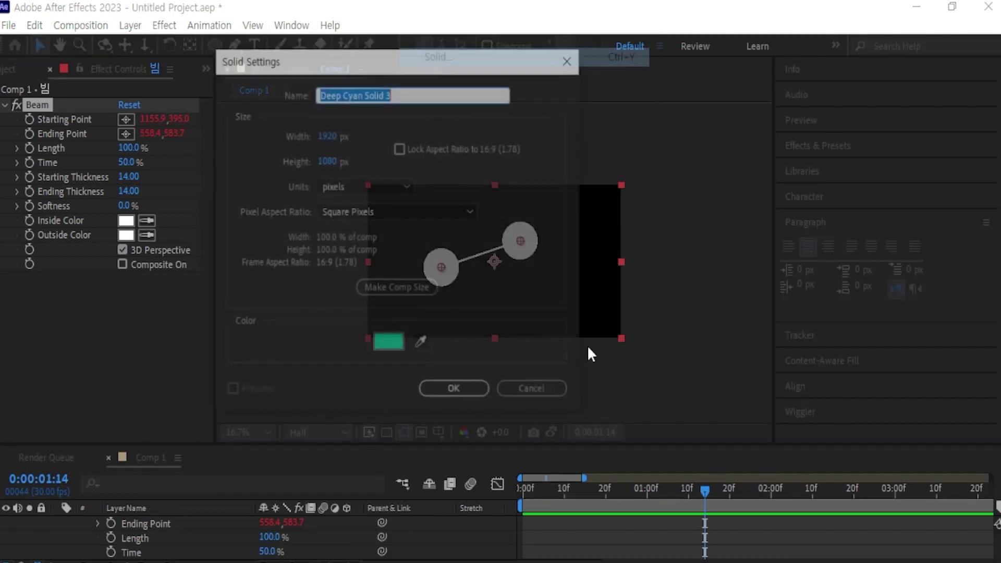
click(388, 342)
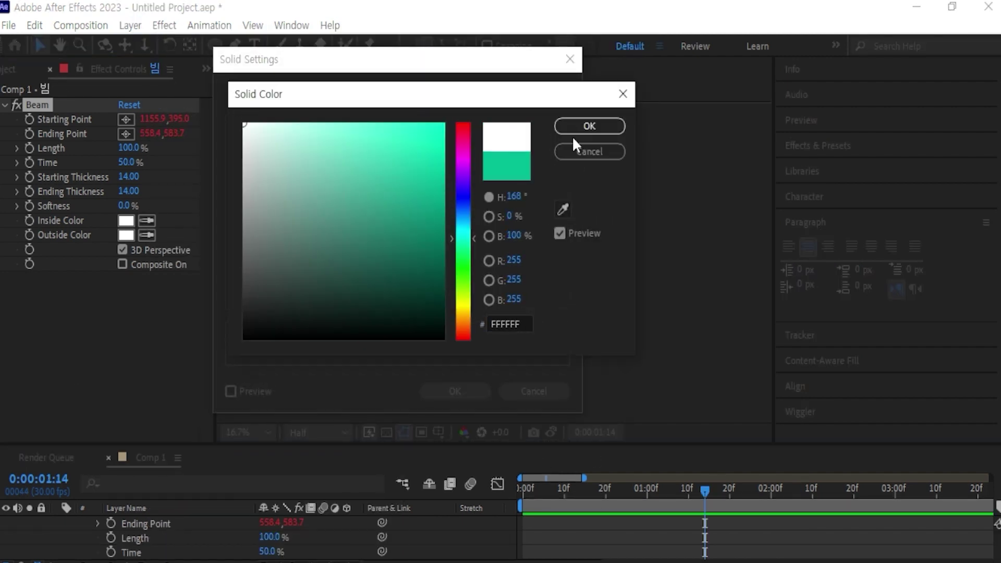
click(590, 125)
click(455, 391)
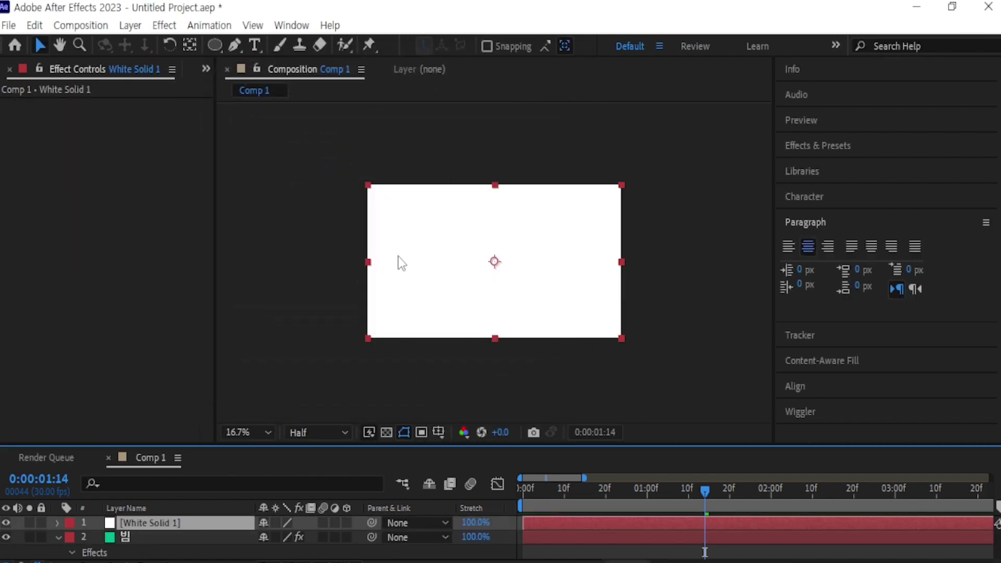
Step: Narrow the white solid into a thin vertical line at the composition's centre, scaled to about 0.5% by 121.1%
drag(368, 262, 490, 267)
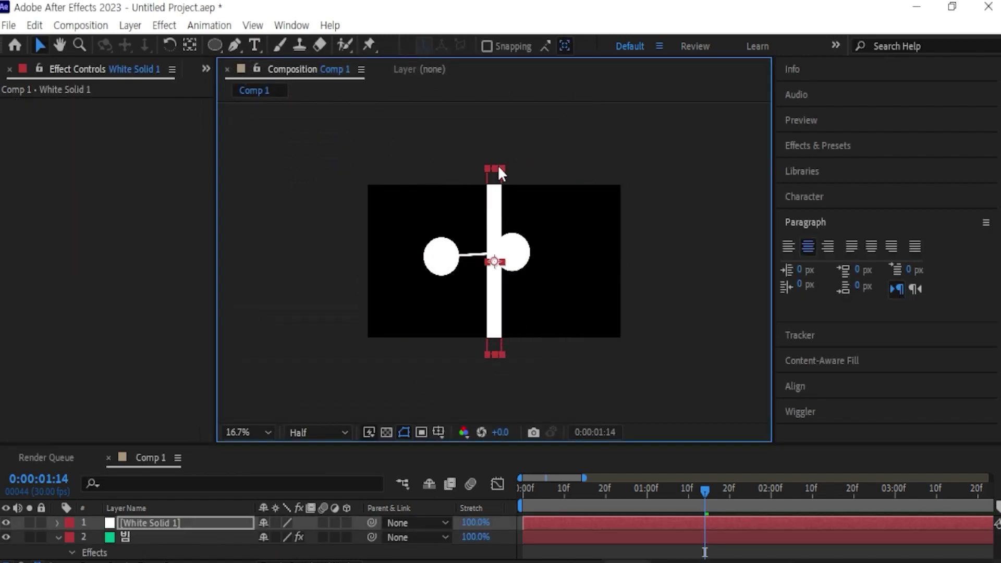
key(slash)
drag(452, 262, 492, 270)
scroll(600, 354, down, 4)
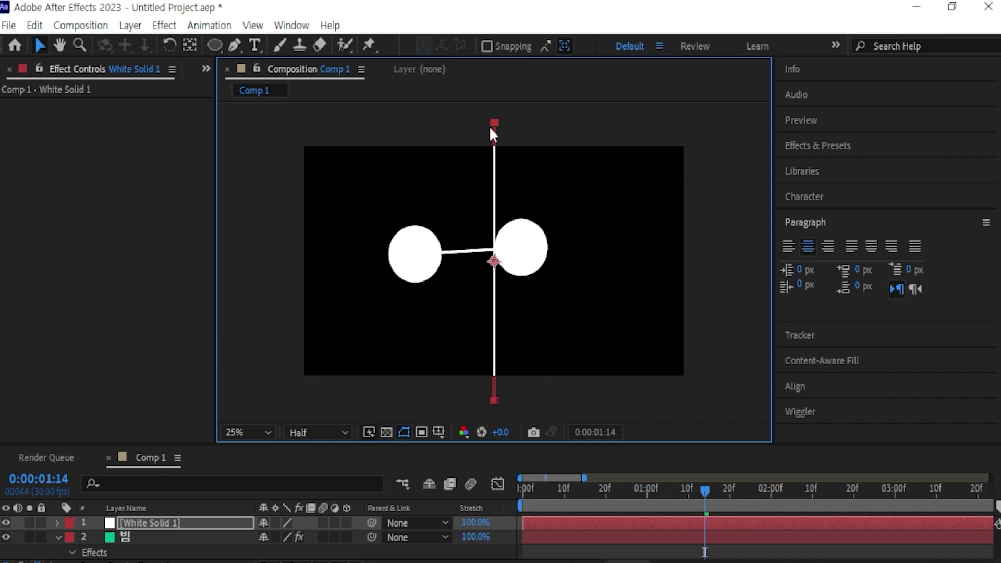
drag(493, 264, 556, 261)
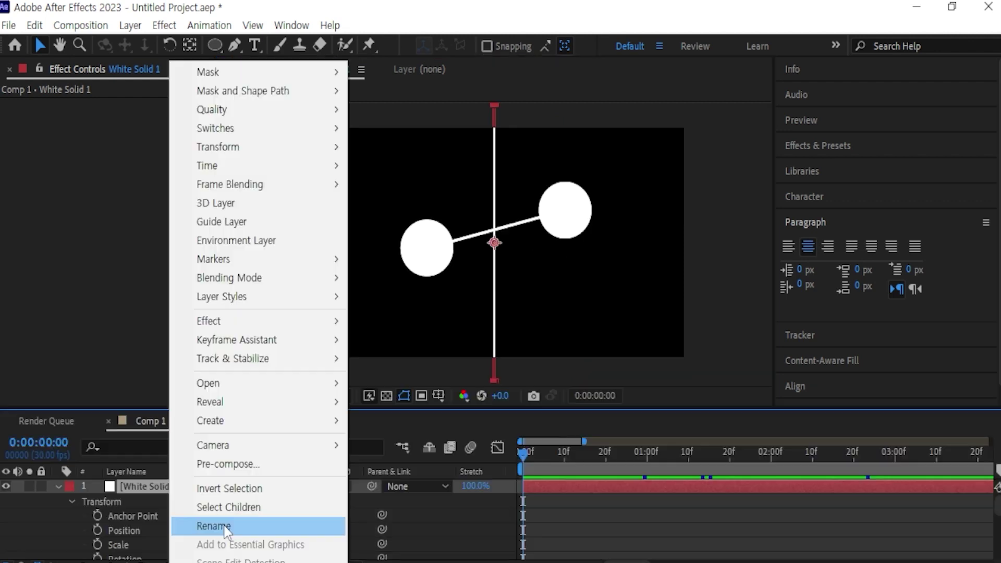
Step: Rename the white line's layer to 라인1
click(223, 524)
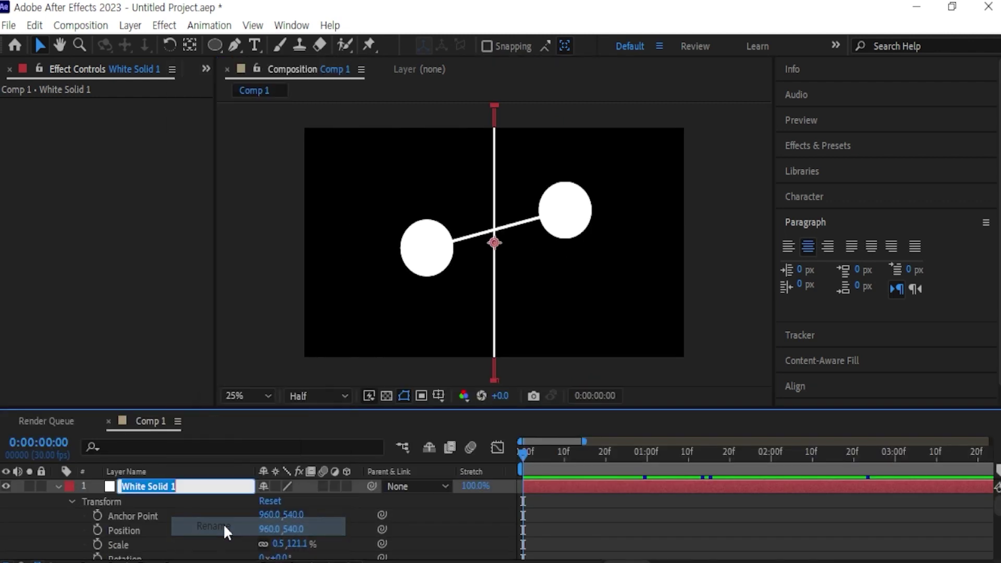
text(fk)
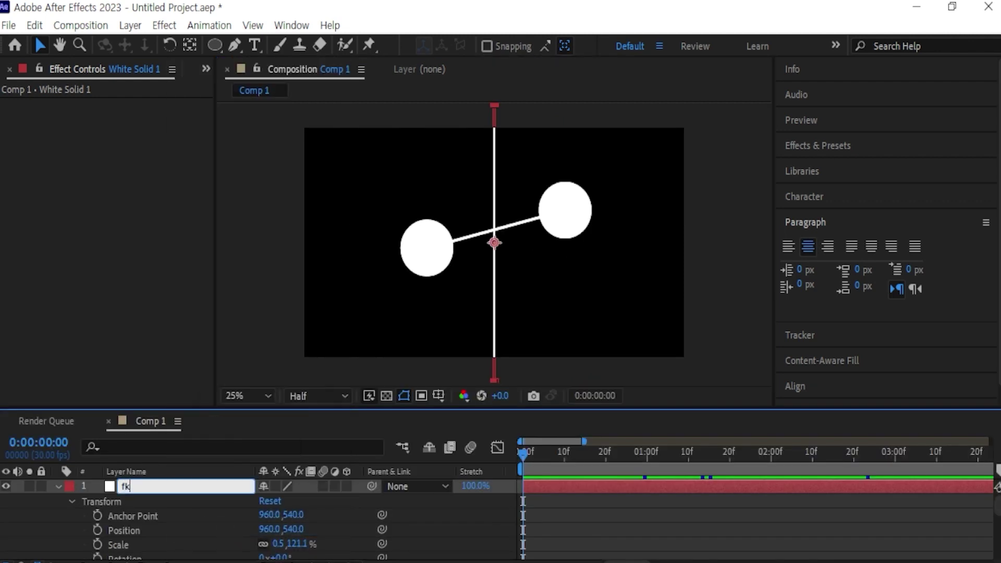
text(dls)
click(235, 519)
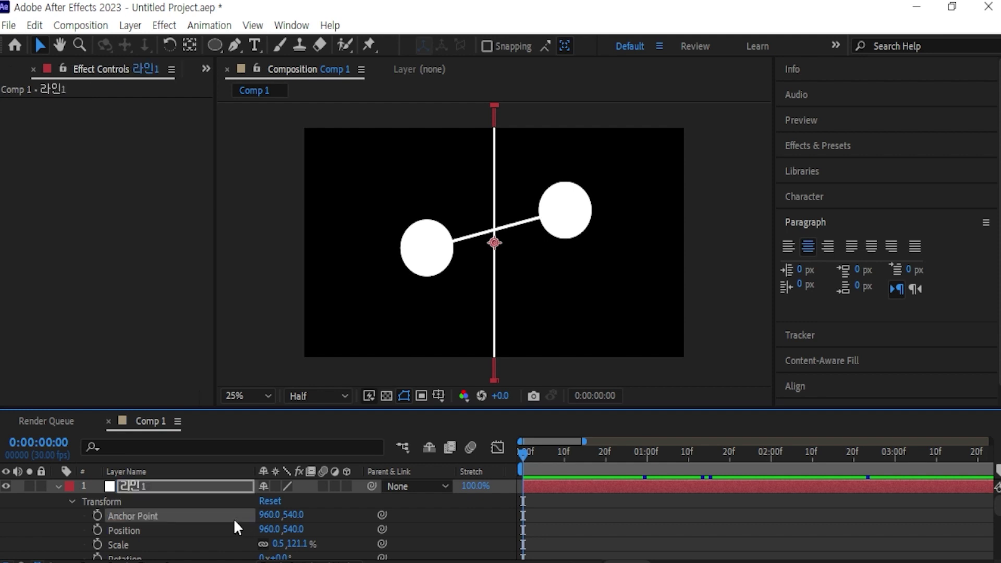
click(164, 487)
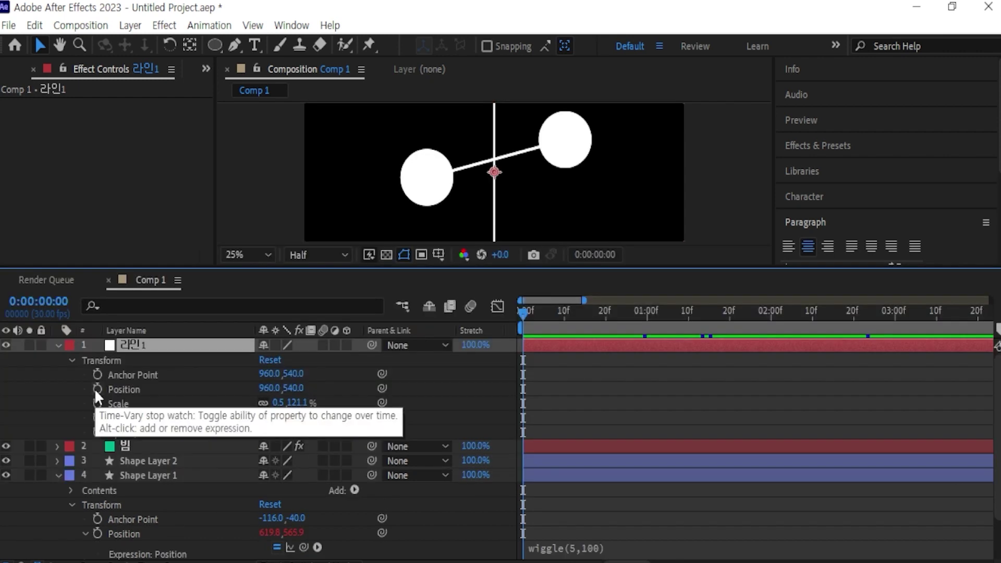
Step: Try a wiggle(5,100) expression on the 라인1 layer's Position and preview its motion
alt+click(96, 389)
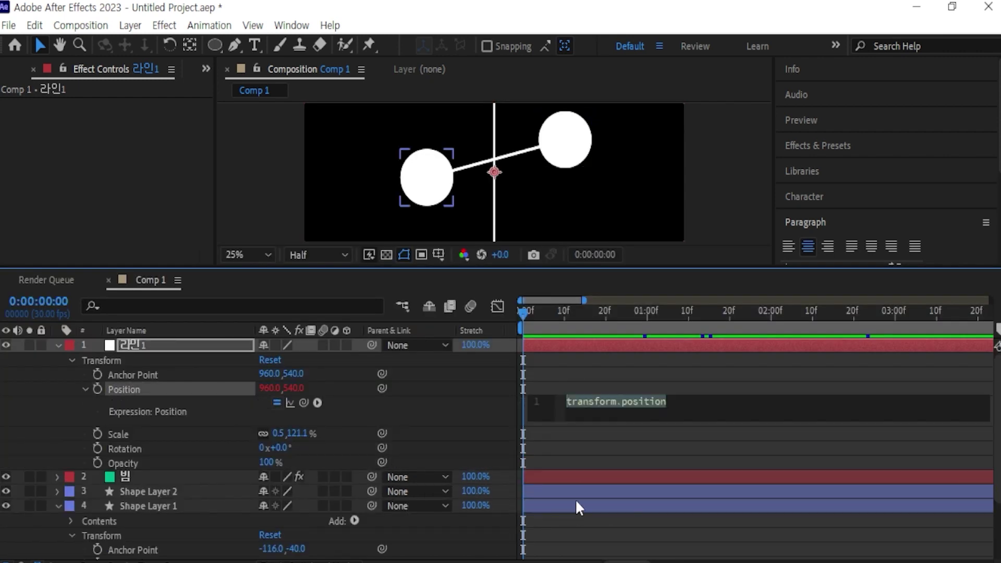
text(wiggle(5,100))
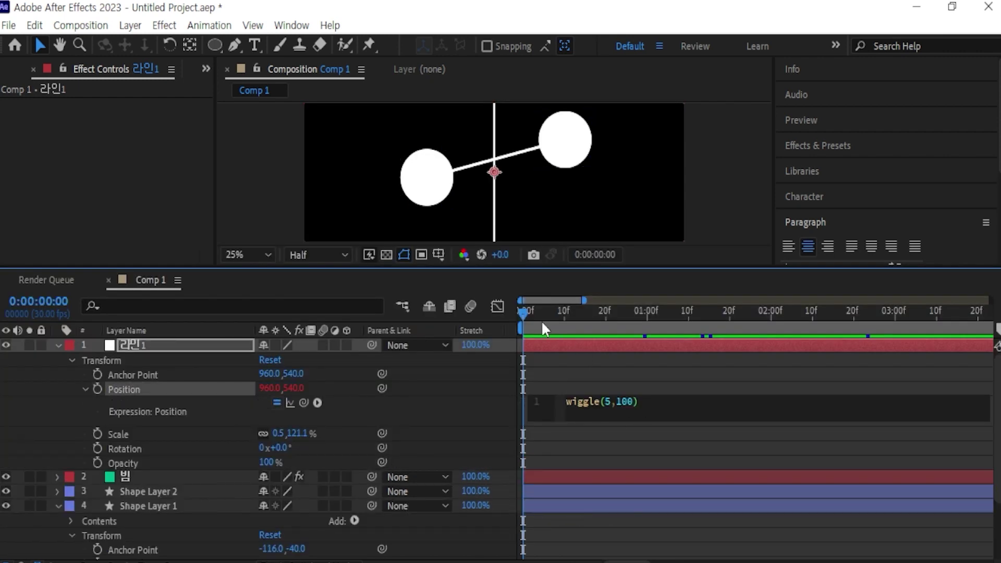
drag(541, 321, 571, 320)
key(Home)
scroll(657, 191, down, 2)
scroll(621, 208, up, 1)
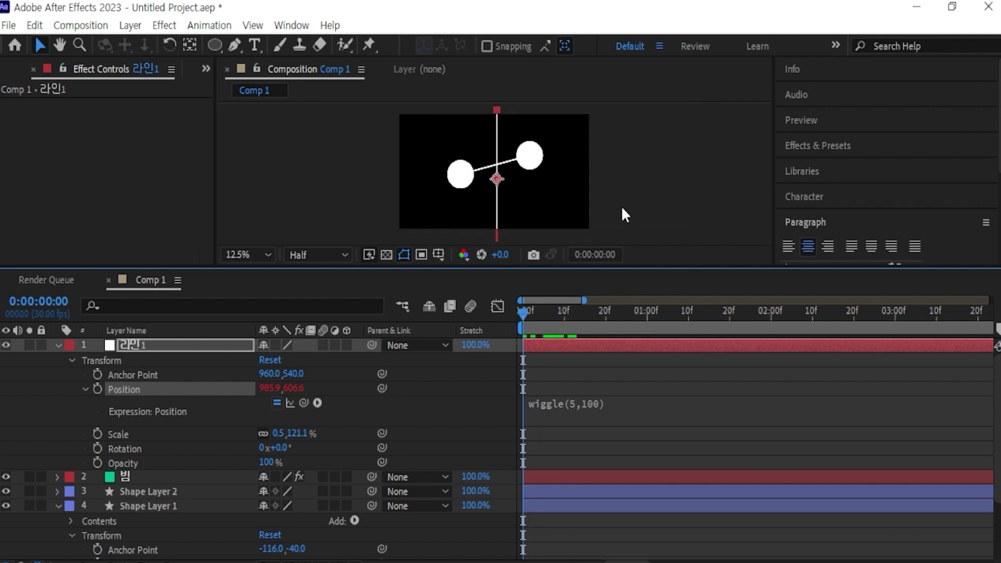
key(space)
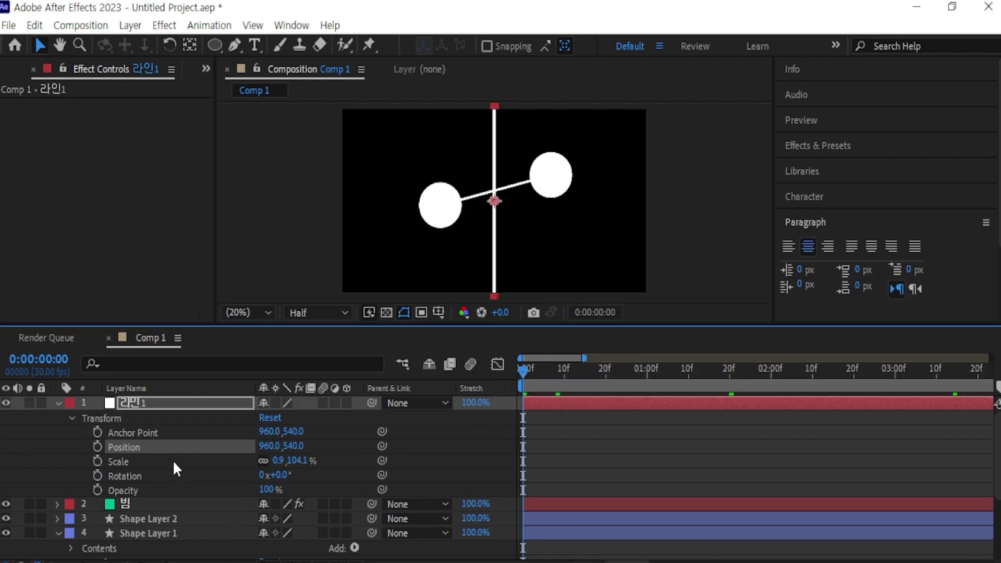
Step: Separate the 라인1 layer's Position into individual X and Y dimensions
right_click(173, 462)
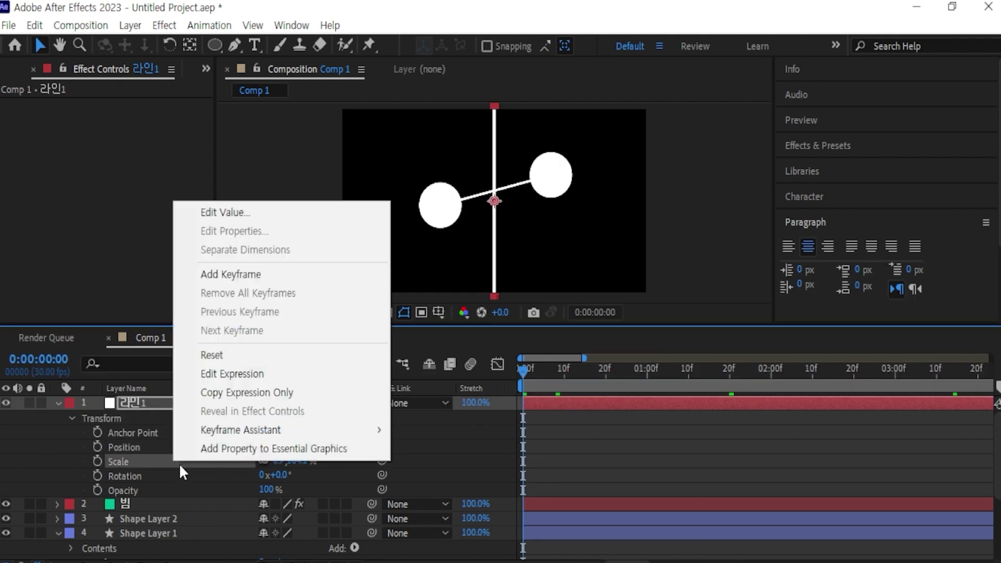
click(151, 462)
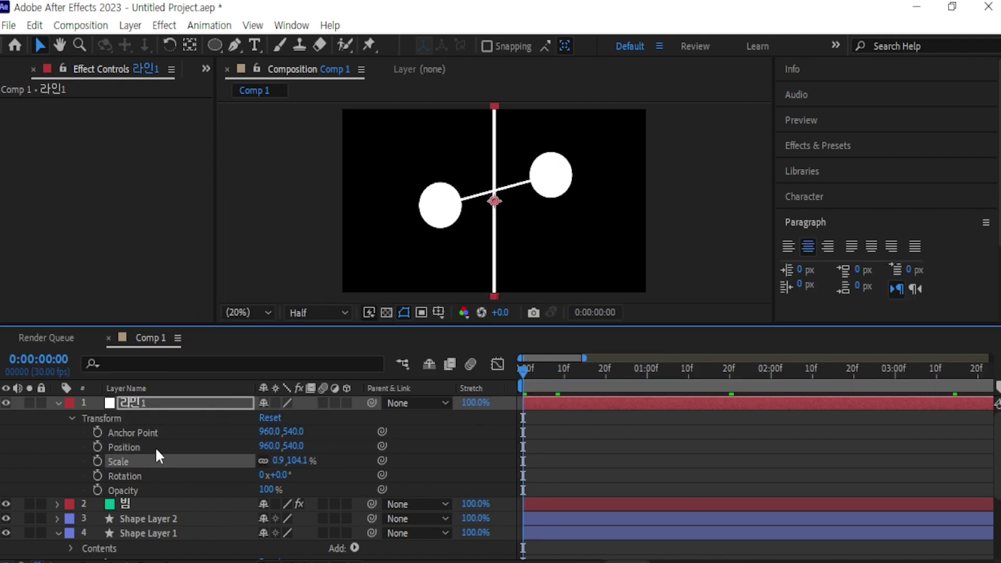
click(155, 447)
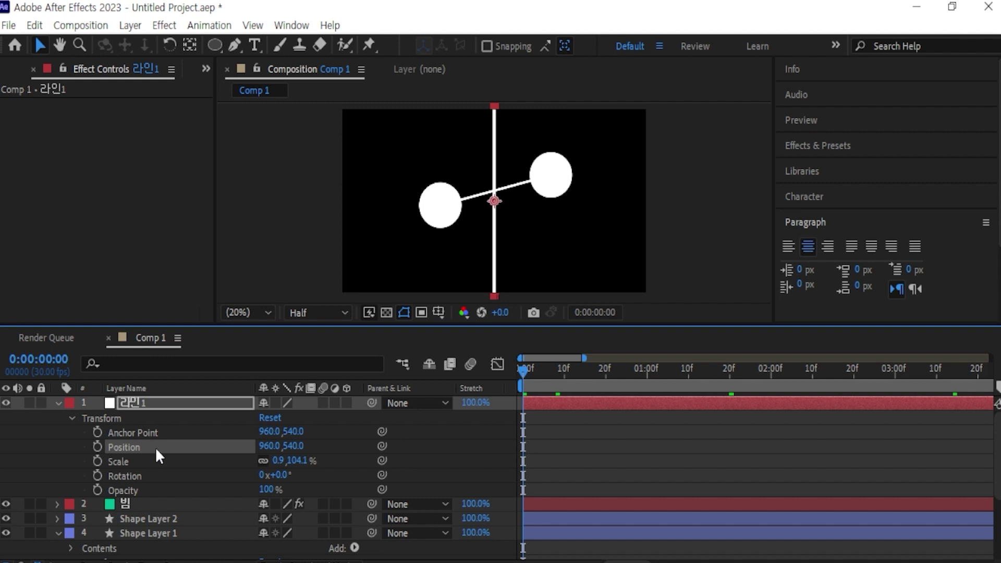
click(143, 463)
click(176, 447)
right_click(173, 447)
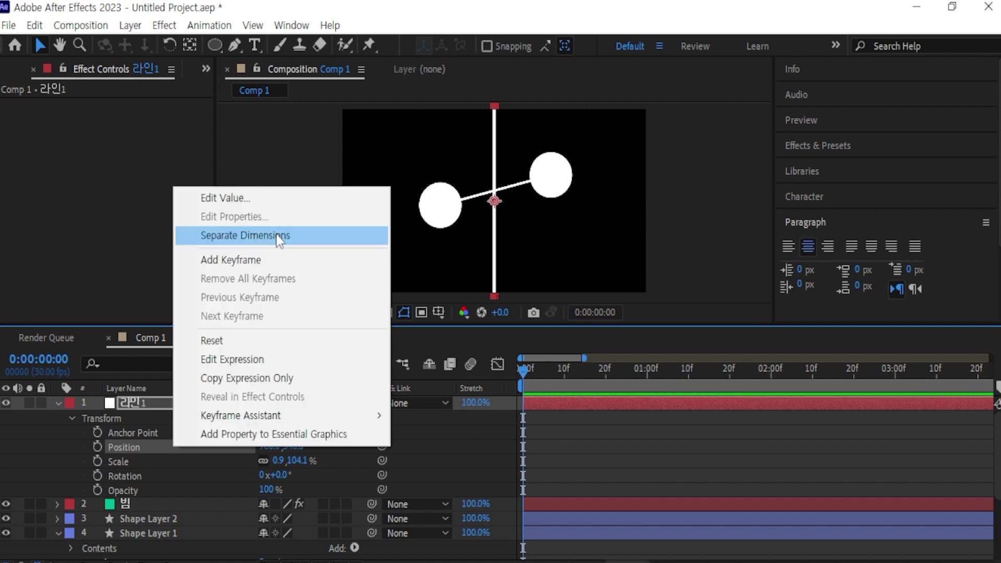
click(279, 237)
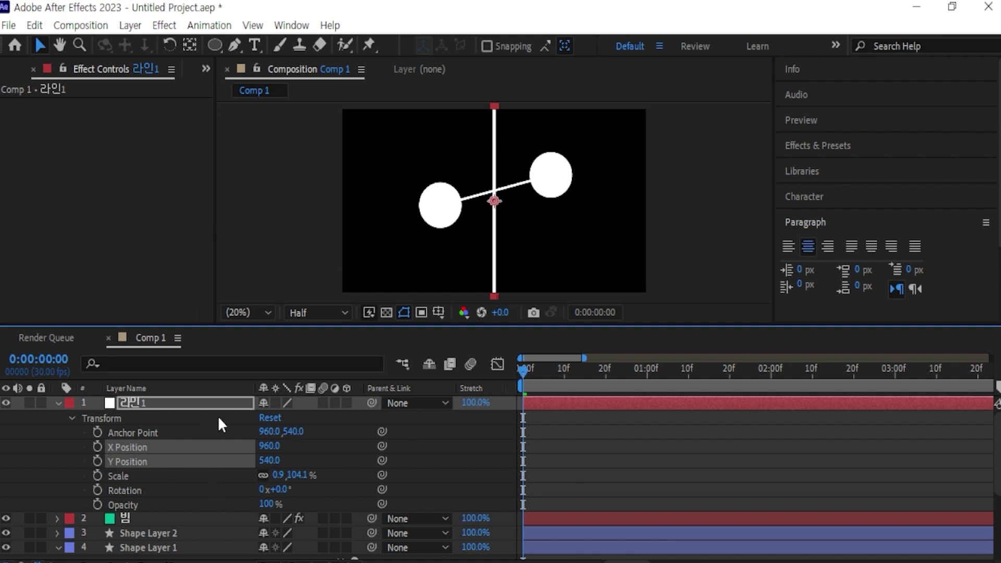
Step: Add the expression wiggle(5,300) to the 라인1 layer's X Position and preview the horizontal motion
click(194, 441)
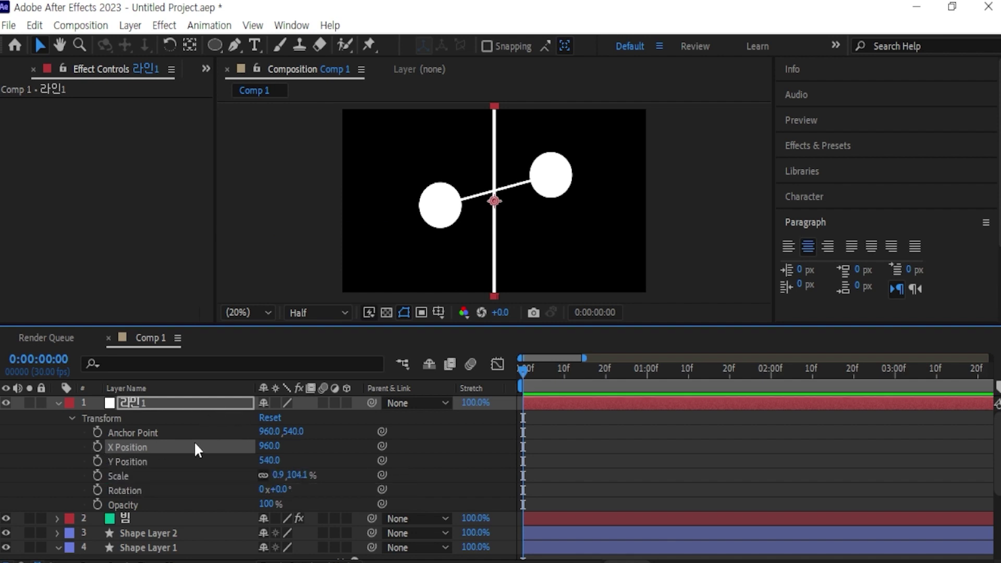
alt+click(98, 447)
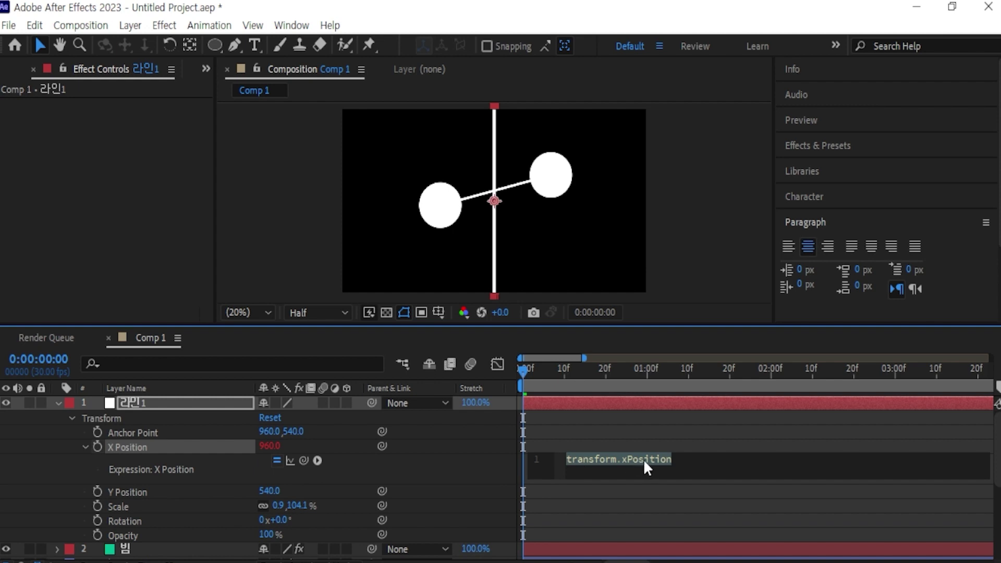
text(wiggle(5,100))
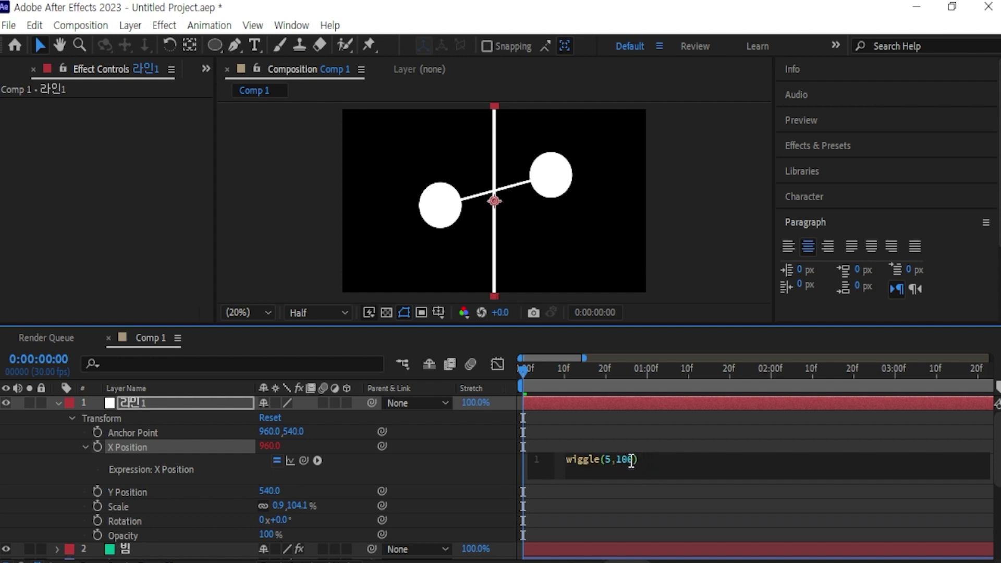
key(BackSpace)
text(3)
click(499, 378)
key(space)
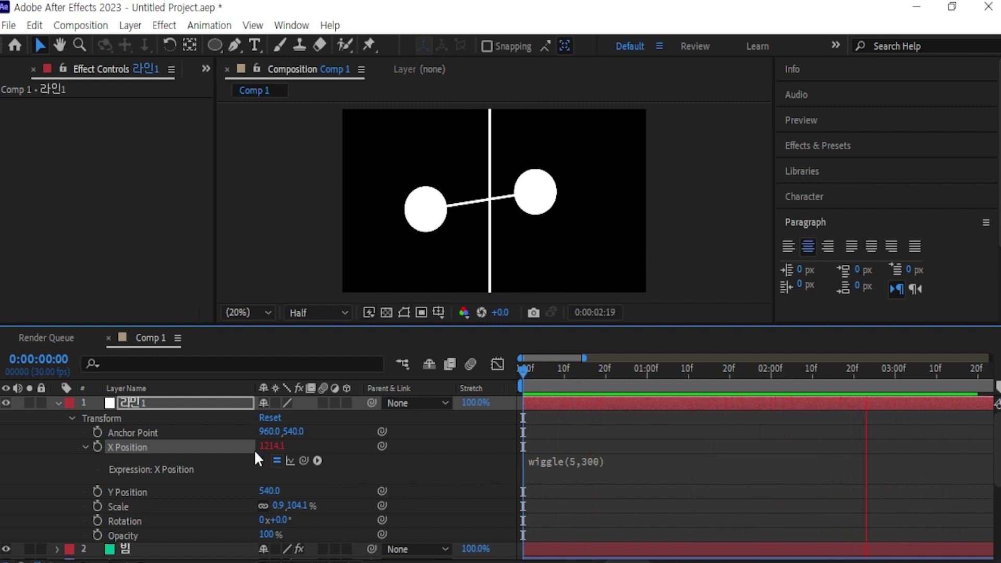
key(space)
Step: Create a second white solid at 1920 × 1080 px with the default name
click(130, 25)
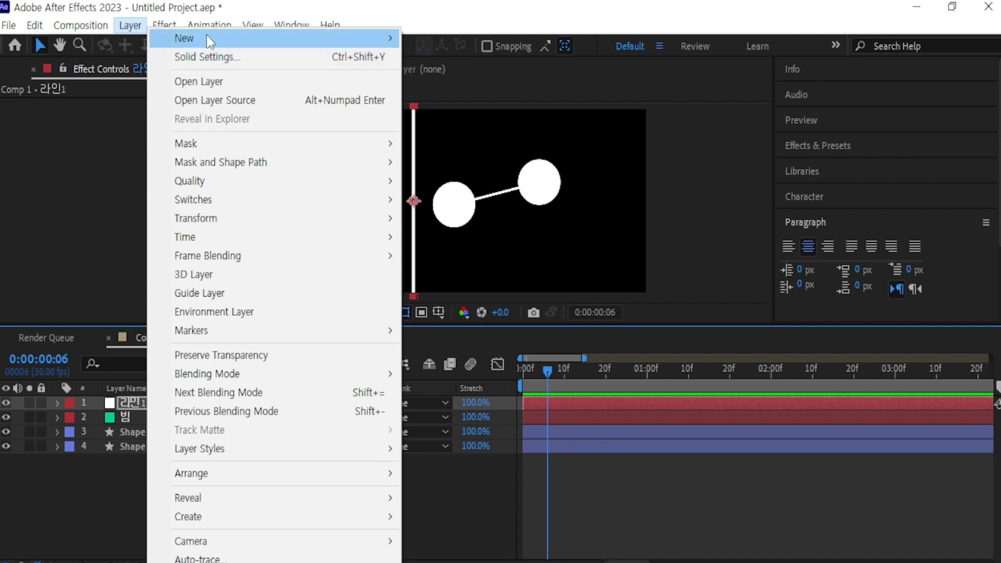
mouse_move(212, 38)
click(597, 56)
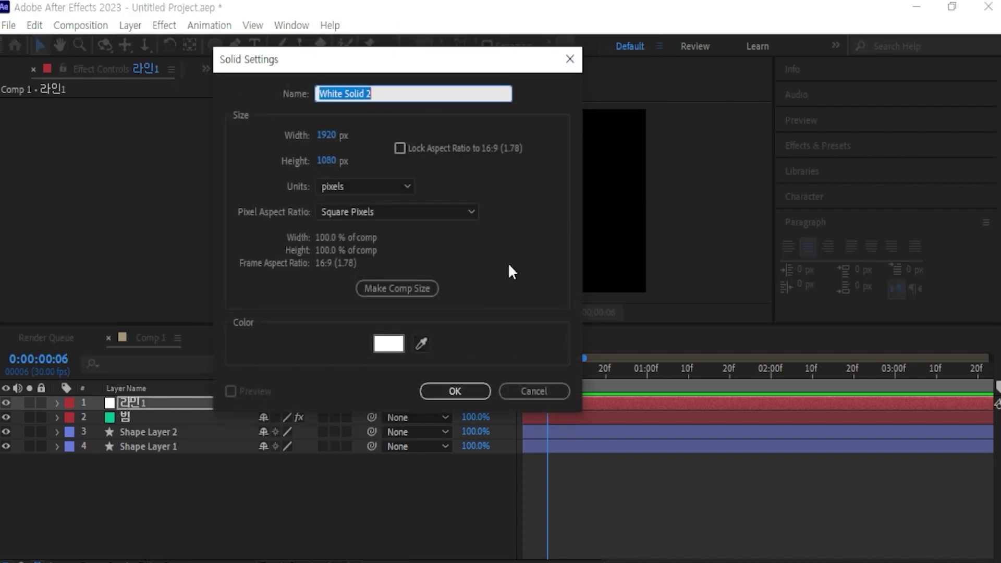
click(454, 392)
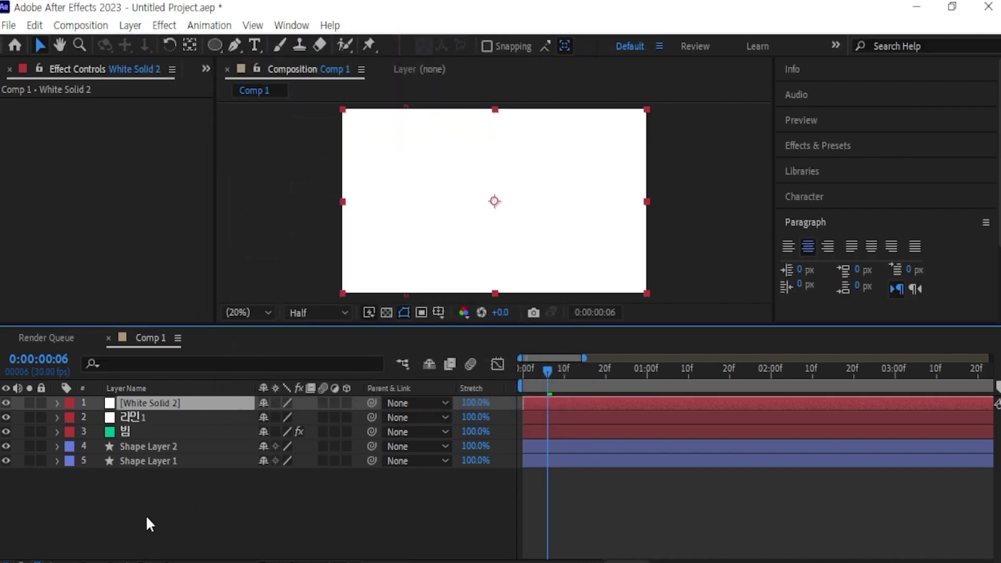
Step: Scale the White Solid 2 layer to 12% and move it left of the vertical line, at about 195, 680
click(57, 403)
click(72, 419)
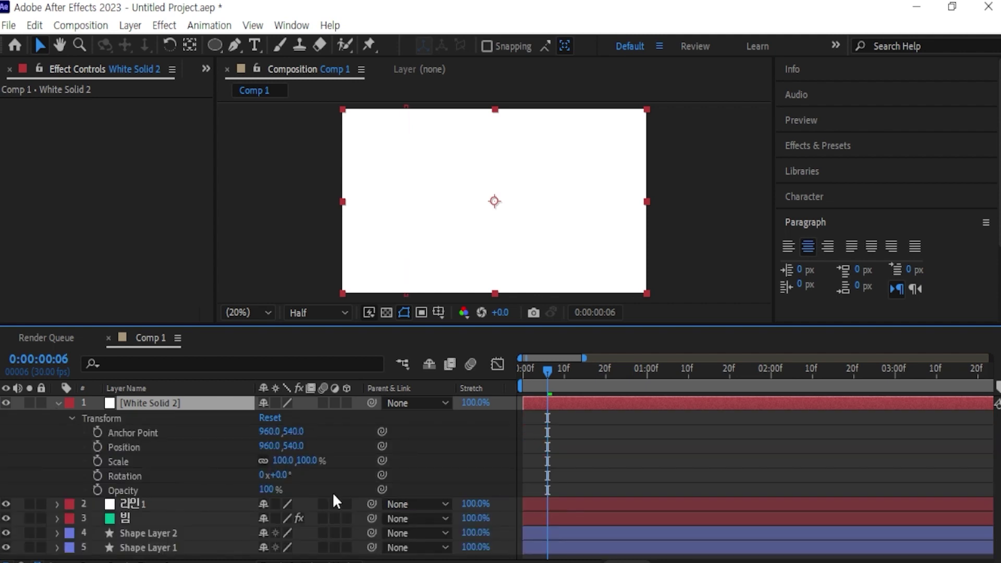
drag(294, 461, 261, 471)
click(508, 201)
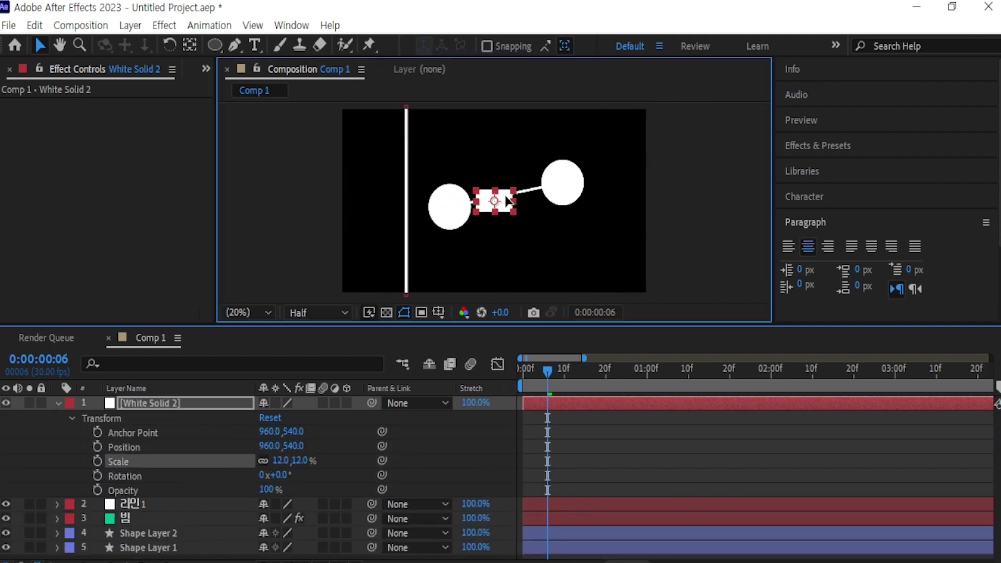
drag(509, 202, 386, 224)
click(691, 223)
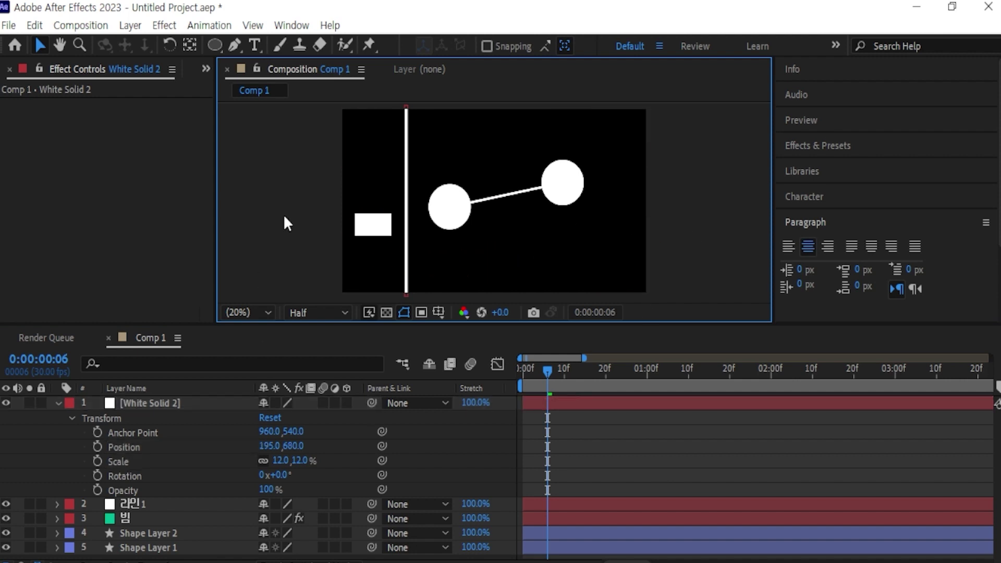
Step: Return the playhead to 0:00:00:00 and apply the Color Balance (HLS) effect to the White Solid 2 layer
drag(544, 373, 514, 377)
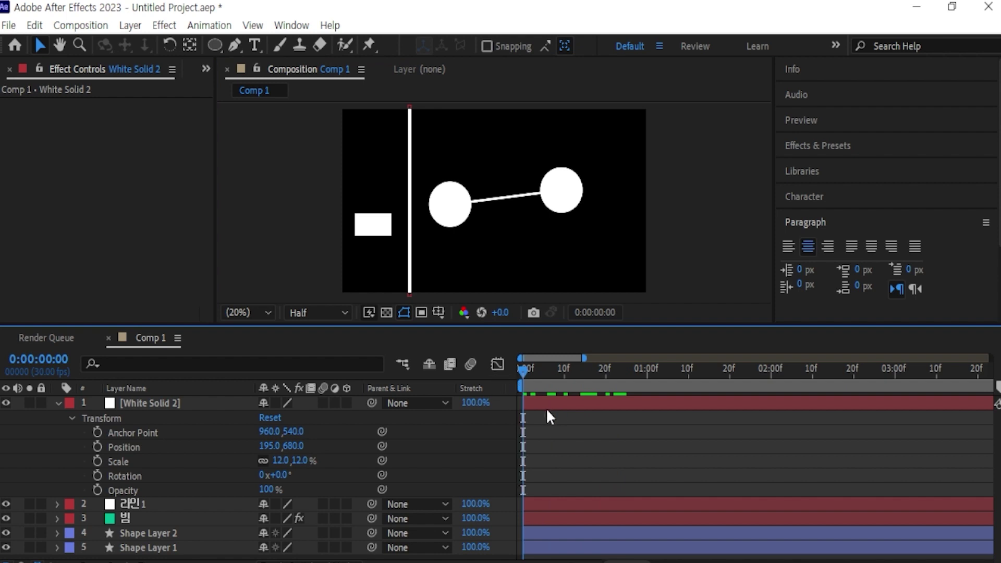
click(201, 403)
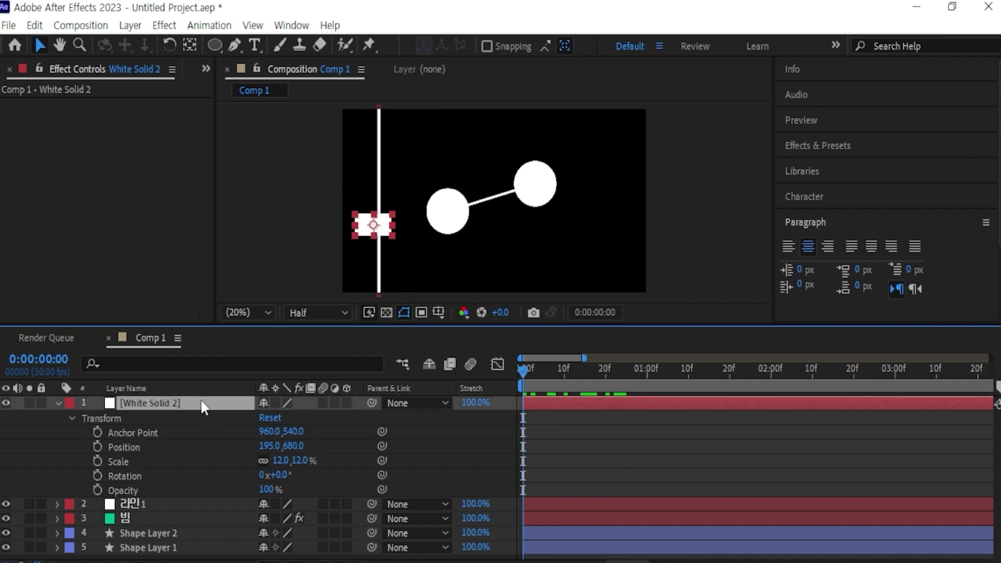
click(163, 26)
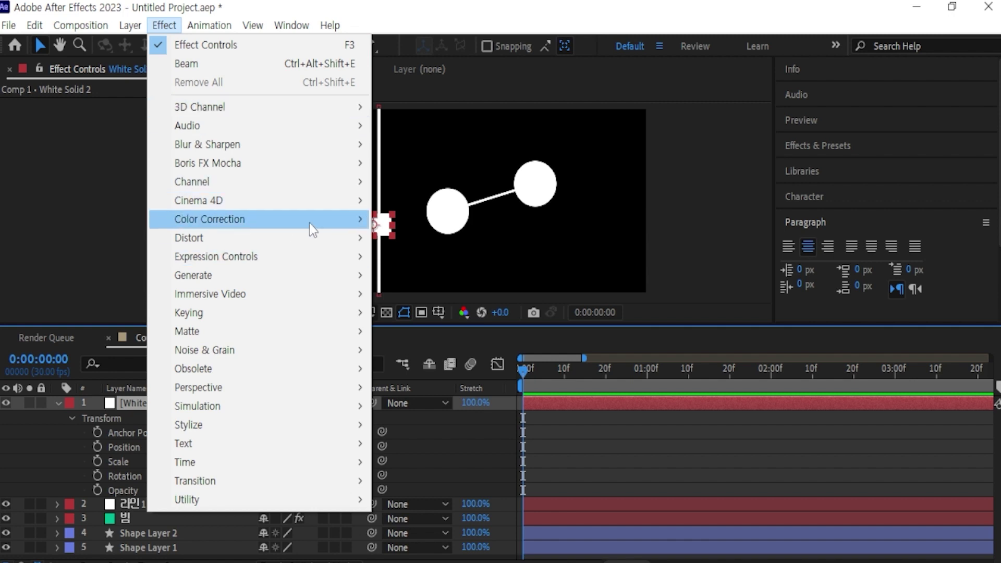
mouse_move(309, 223)
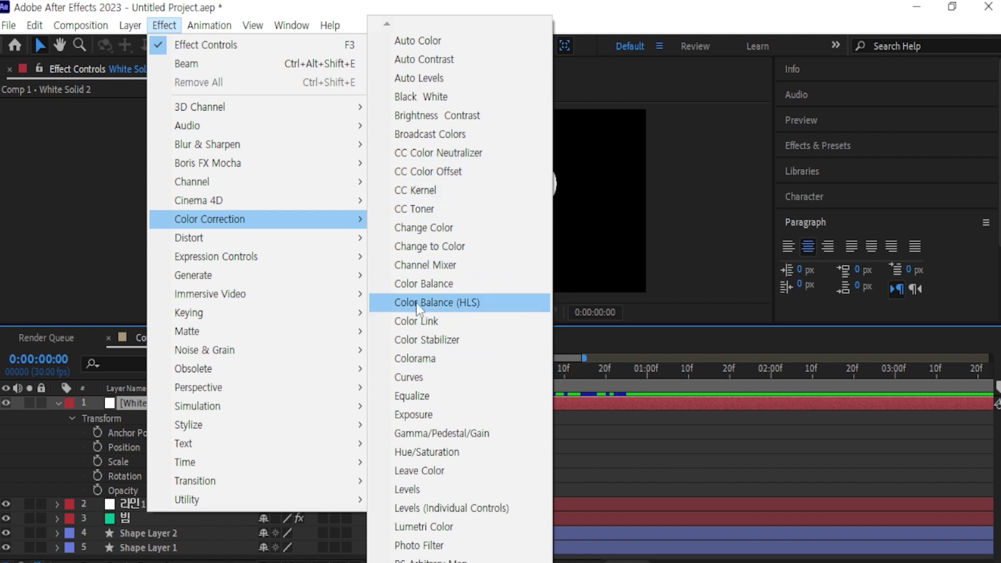
click(476, 303)
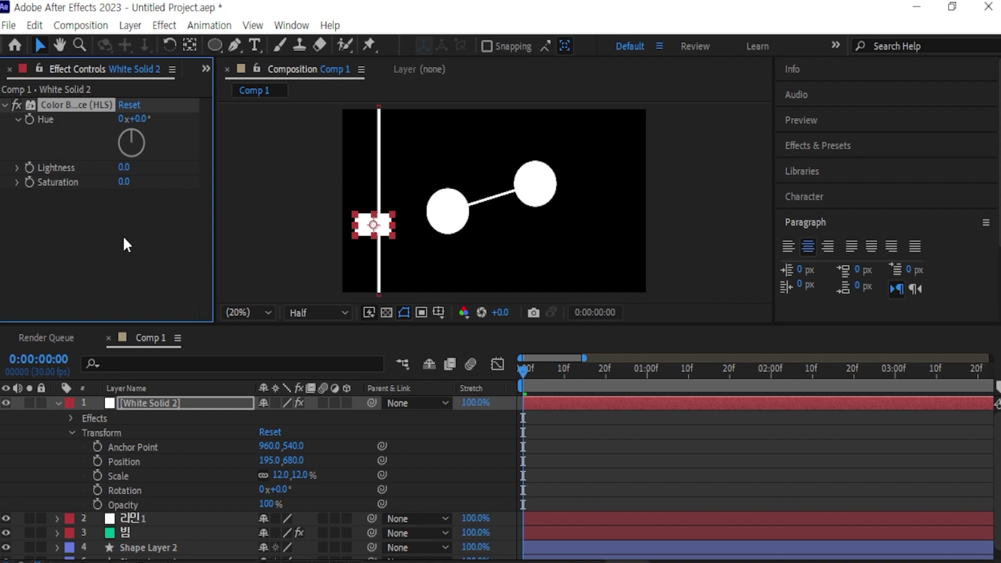
Step: Add the expression wiggle(5,100) to the Color Balance (HLS) Lightness of White Solid 2 and preview the flicker
alt+click(30, 167)
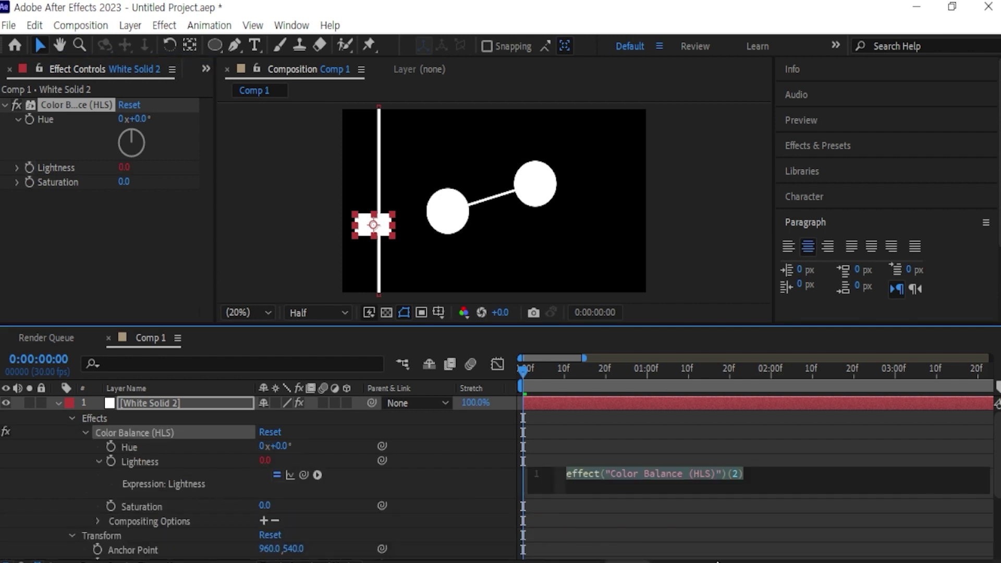
text(wiggle(5,100))
click(560, 377)
drag(560, 377, 483, 384)
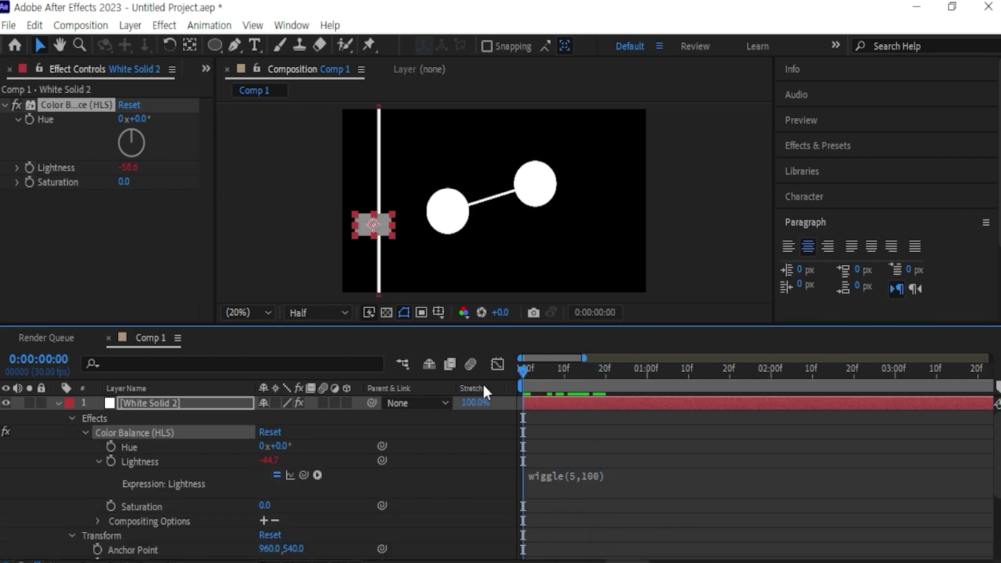
key(space)
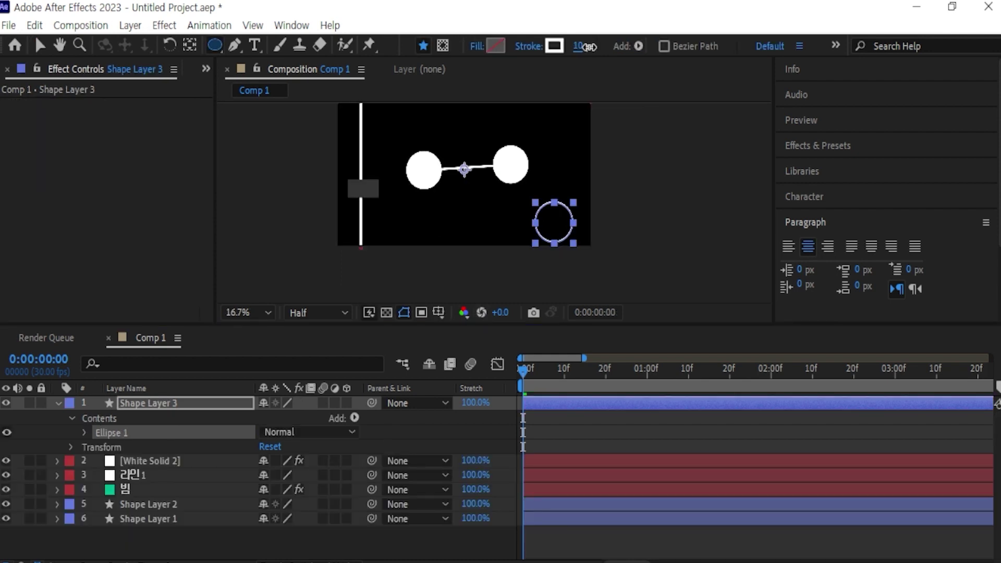
Step: Deselect the outlined circle on Shape Layer 3 and create a third white solid with the default settings
scroll(623, 177, up, 2)
drag(643, 252, 610, 214)
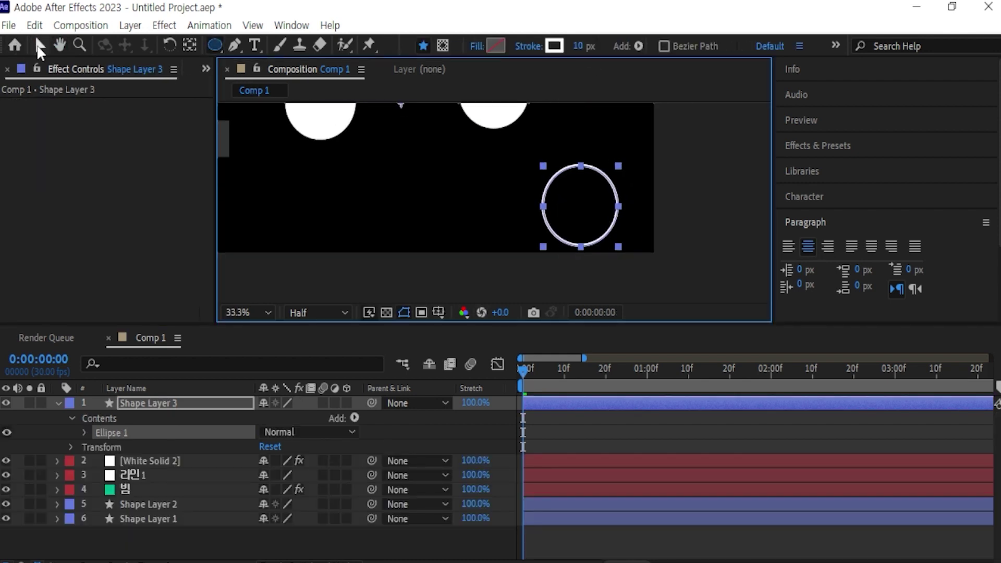
click(39, 45)
click(716, 267)
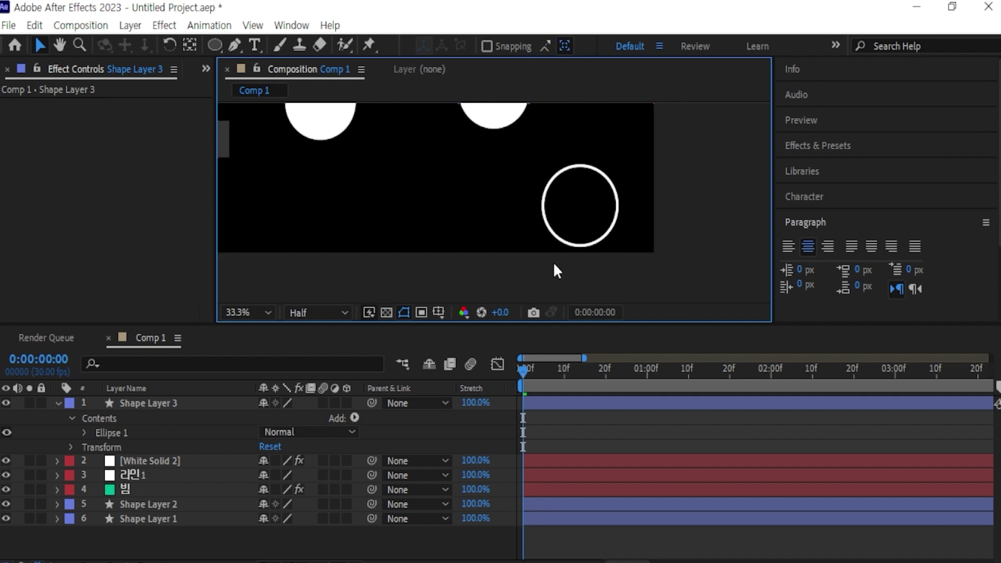
key(ctrl+y)
click(452, 390)
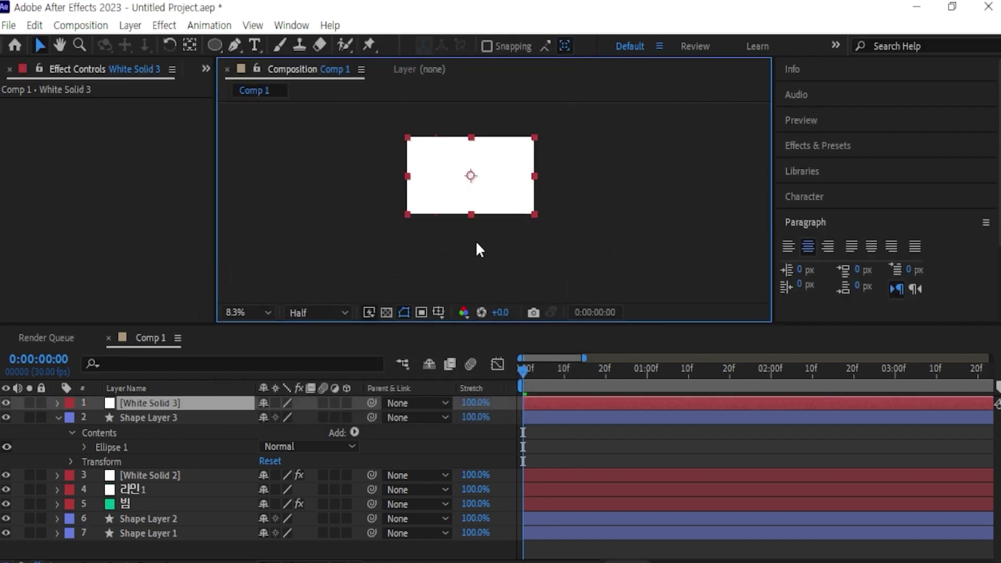
Step: Shrink White Solid 3 into a vertical bar of about 4.4 × 54.4% scale and place it over the outlined circle at about 1650, 648
scroll(412, 145, up, 2)
drag(393, 152, 402, 192)
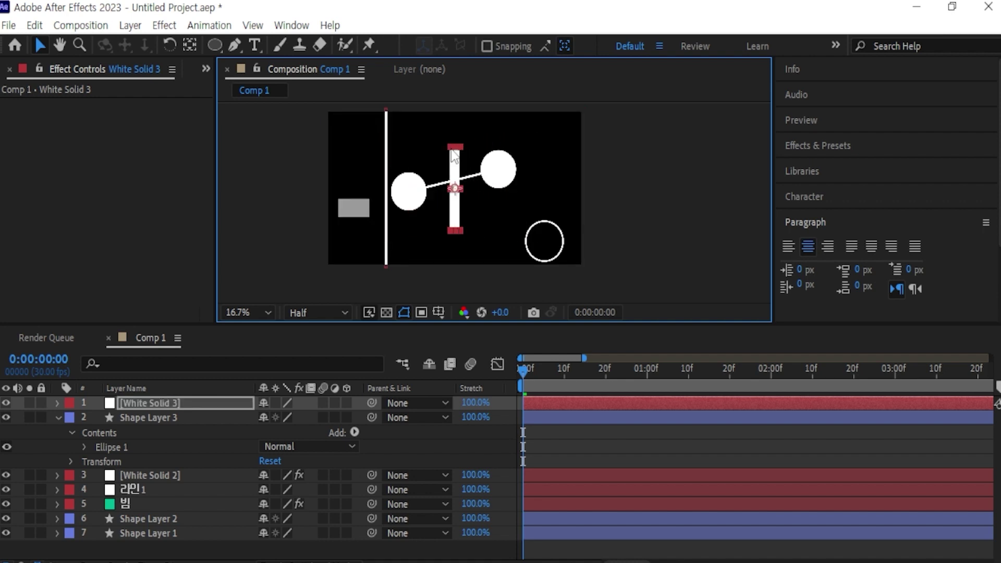
drag(454, 175, 544, 185)
Step: Reduce the White Solid 3 bar to about 0.6 × 20.4% scale and center it inside the outlined circle
click(59, 415)
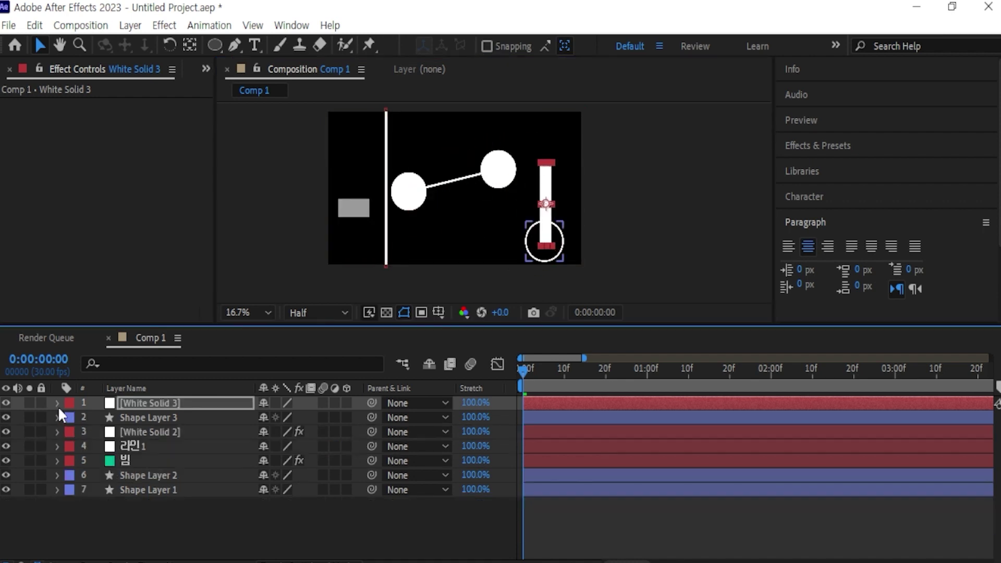
click(58, 405)
click(71, 417)
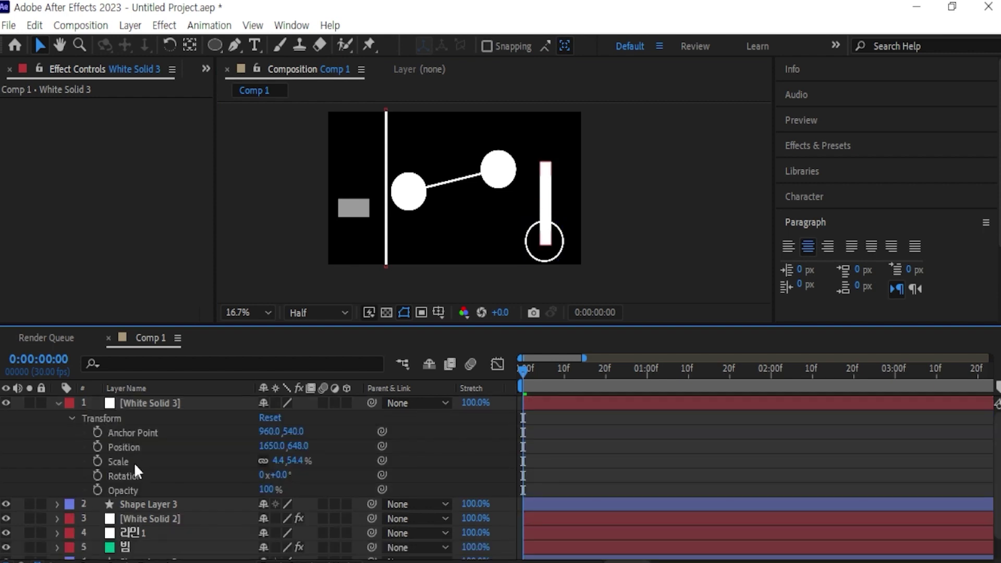
mouse_move(292, 462)
mouse_down()
mouse_move(264, 463)
mouse_move(275, 465)
mouse_up()
scroll(651, 248, up, 4)
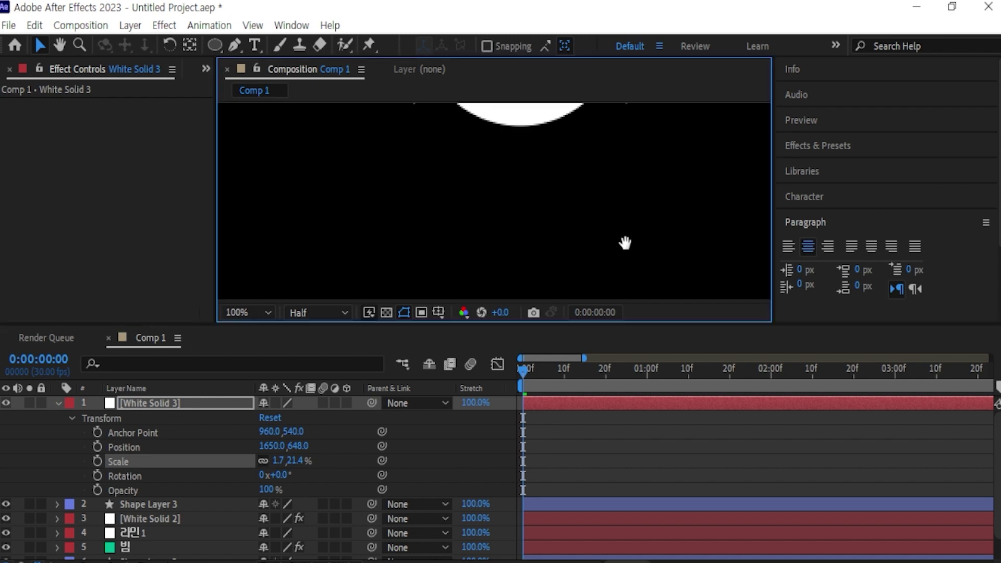
drag(626, 242, 437, 183)
scroll(521, 225, down, 1)
drag(532, 238, 535, 159)
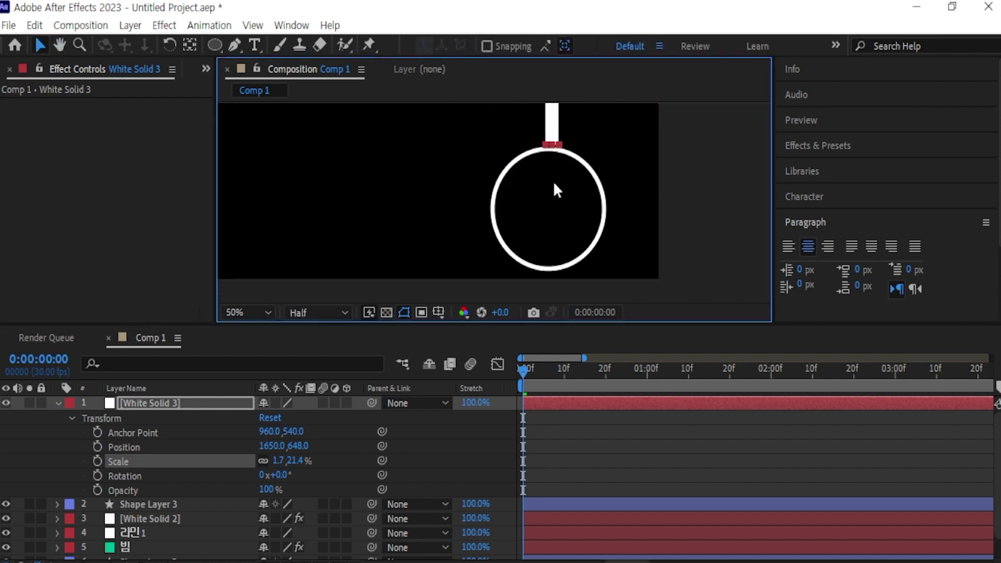
drag(550, 125, 547, 237)
Step: Move the White Solid 3 anchor point to the bar's lower end, at about 960, 1058.5
drag(513, 187, 512, 233)
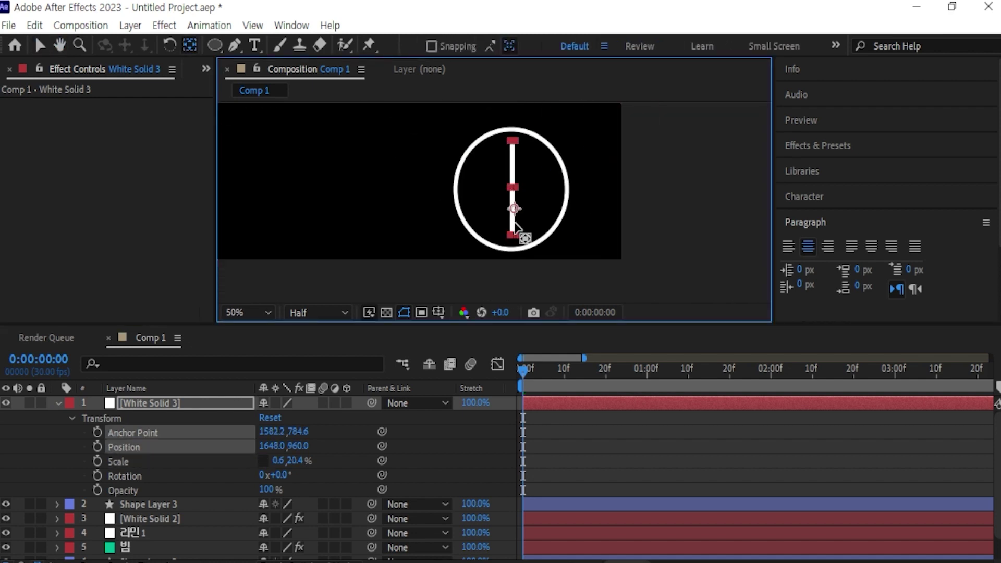
click(654, 226)
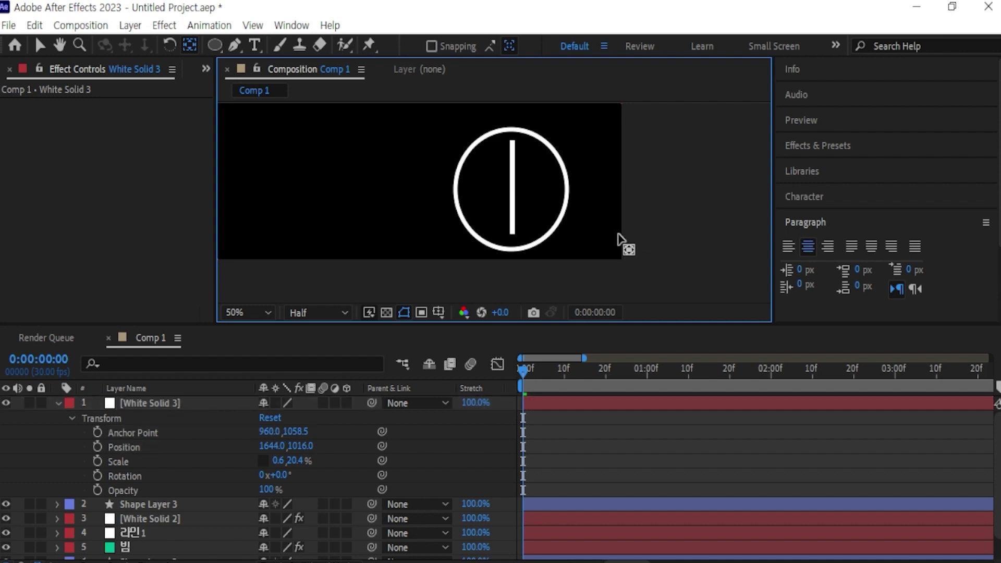
scroll(543, 239, up, 2)
scroll(543, 240, down, 2)
Step: Shorten the White Solid 3 bar to 11.4% vertical scale and place its lower end at the circle's center, about 1644, 920
click(40, 45)
click(514, 198)
click(514, 198)
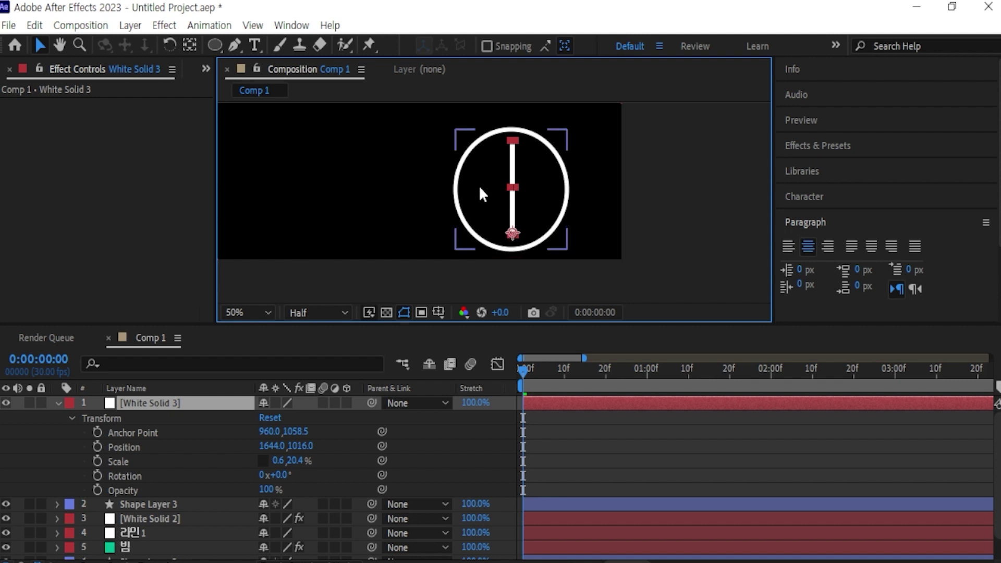
key(ctrl+z)
Step: Add the expression wiggle(5,100) to the Rotation of White Solid 3 and preview the needle motion
alt+click(97, 476)
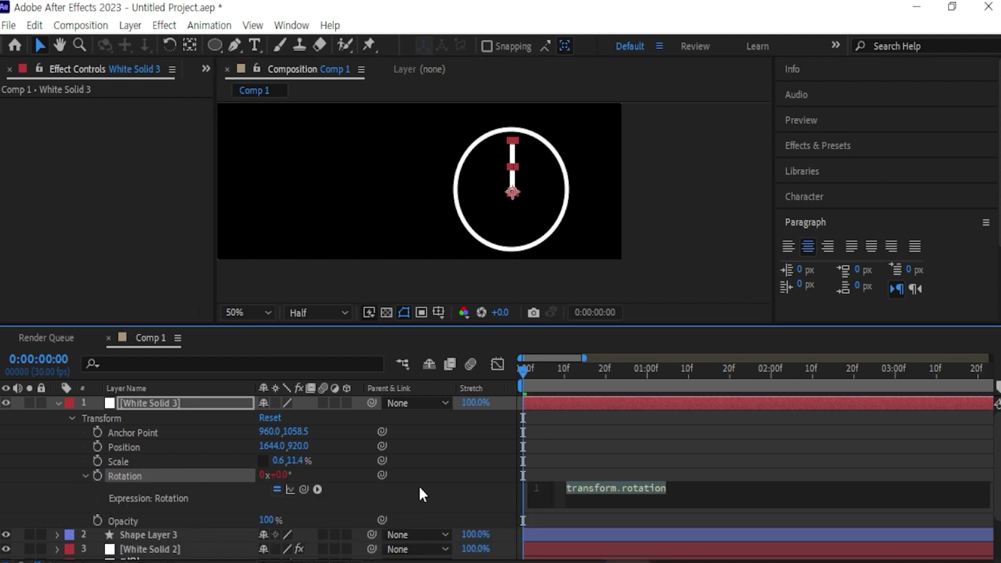
text(wiggle(5,100))
click(559, 403)
key(space)
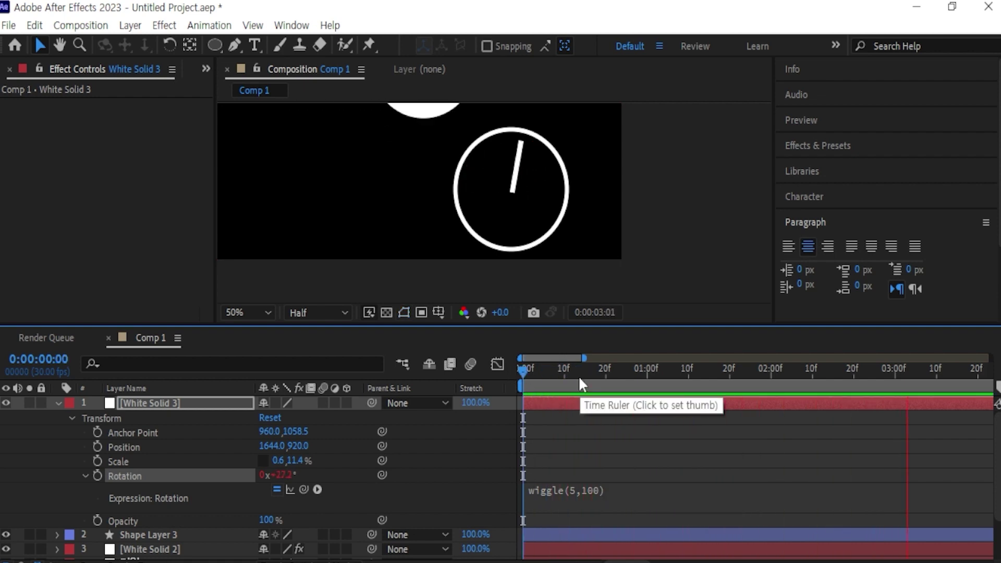
Step: Enlarge the composition view to show the whole frame and play back all the wiggling elements together
scroll(410, 239, down, 2)
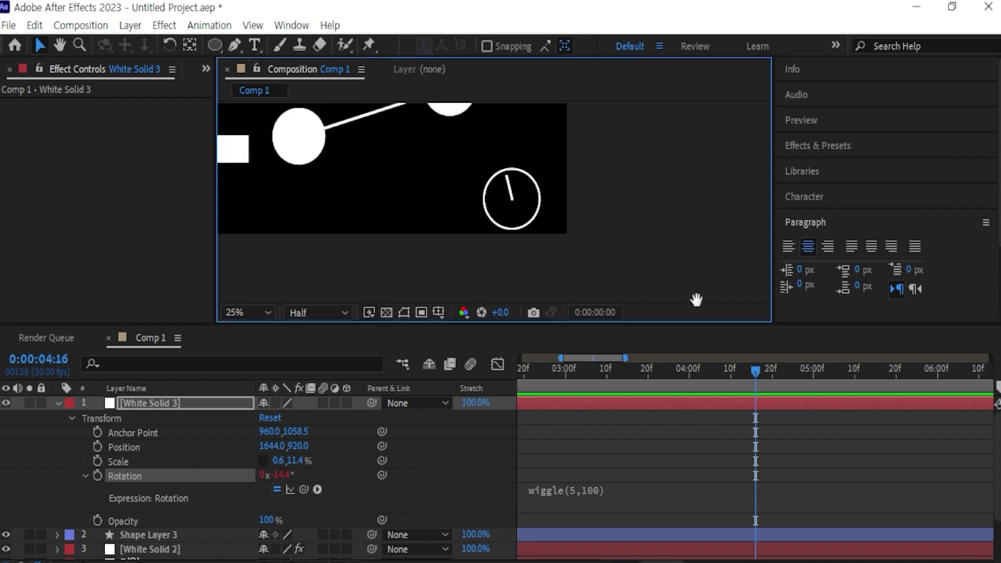
scroll(655, 265, down, 1)
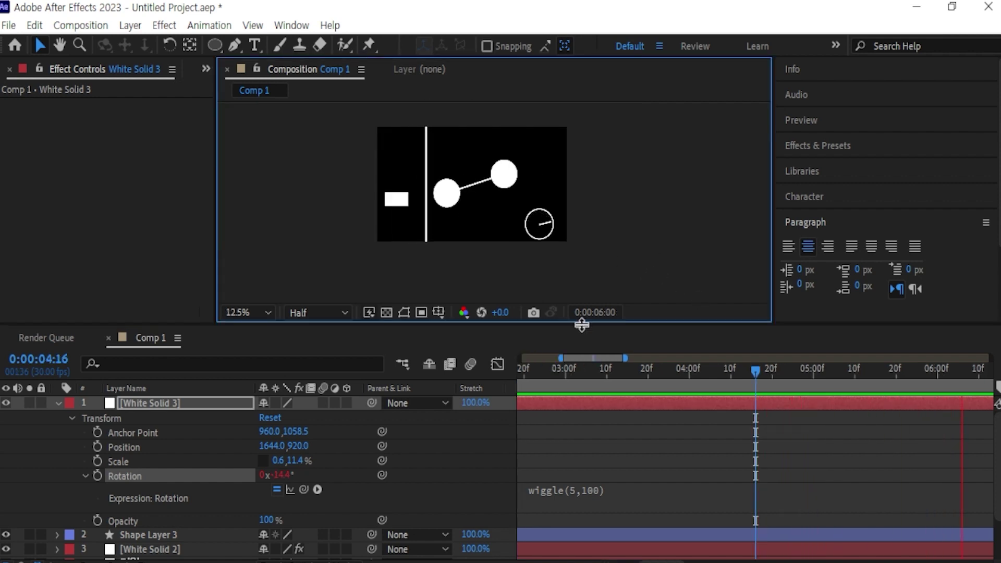
drag(581, 325, 582, 399)
scroll(499, 264, up, 1)
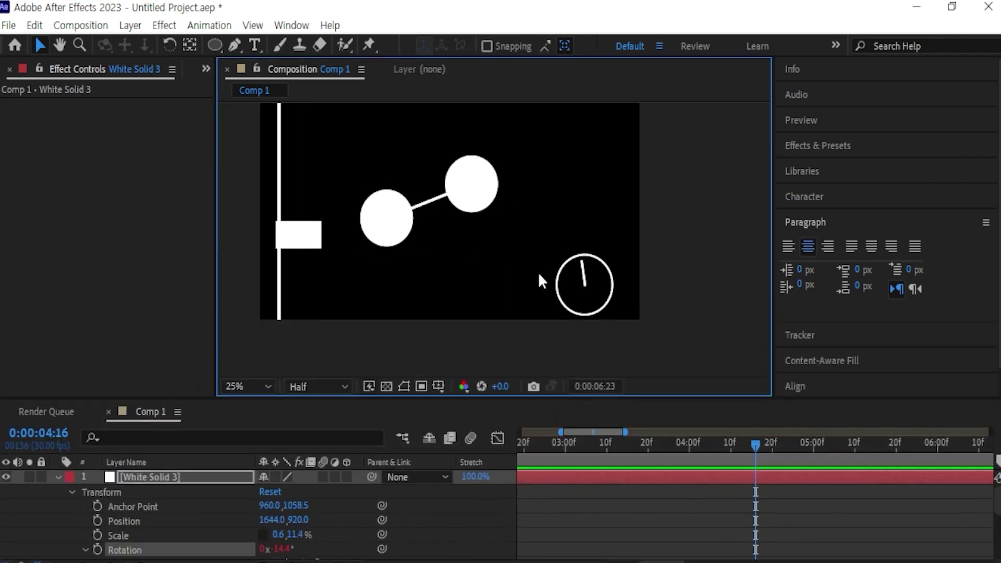
key(space)
drag(599, 296, 634, 313)
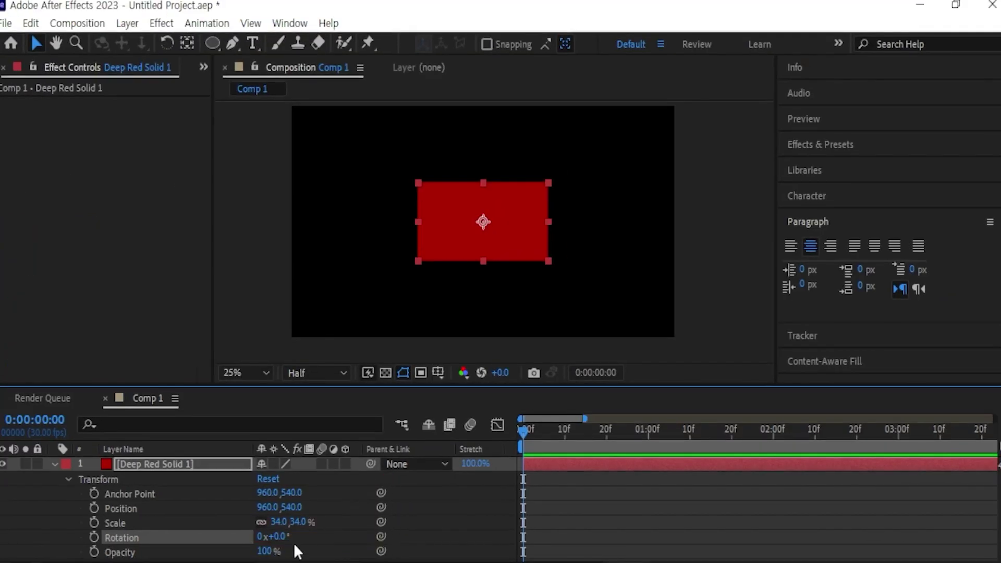
Step: Add the expression time*100 to the Rotation of the Deep Red Solid 1 layer and preview the spin
alt+click(94, 538)
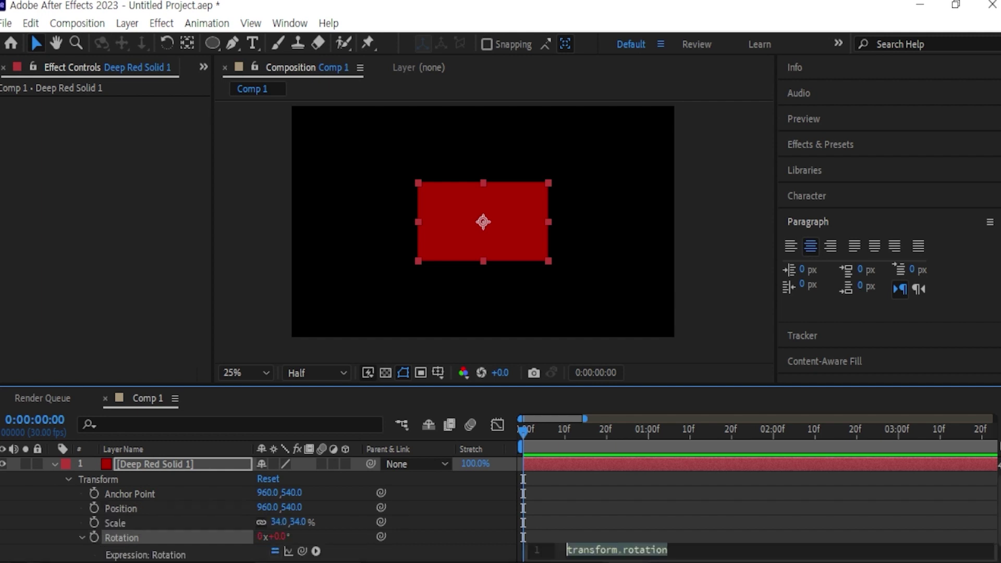
key(BackSpace)
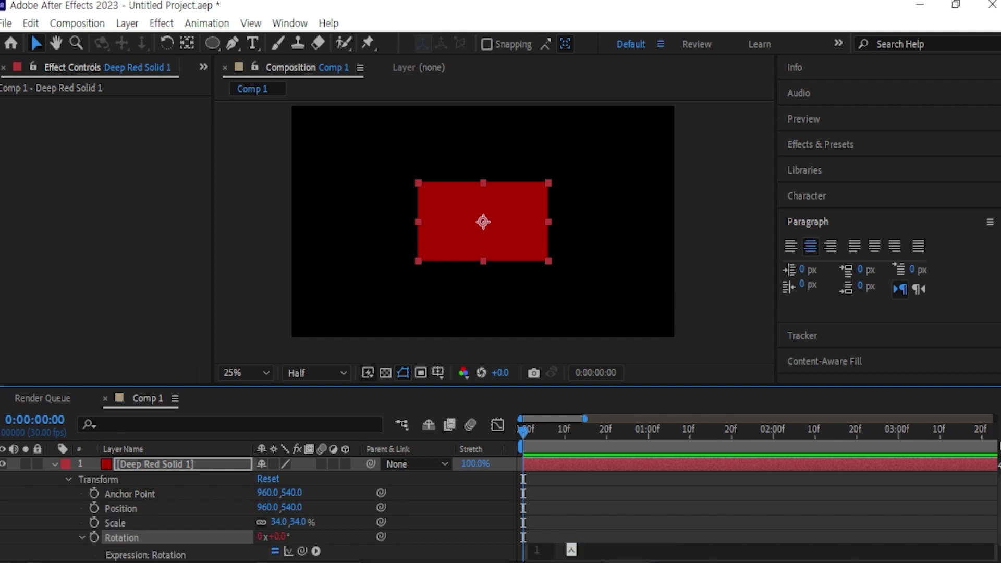
text(time)
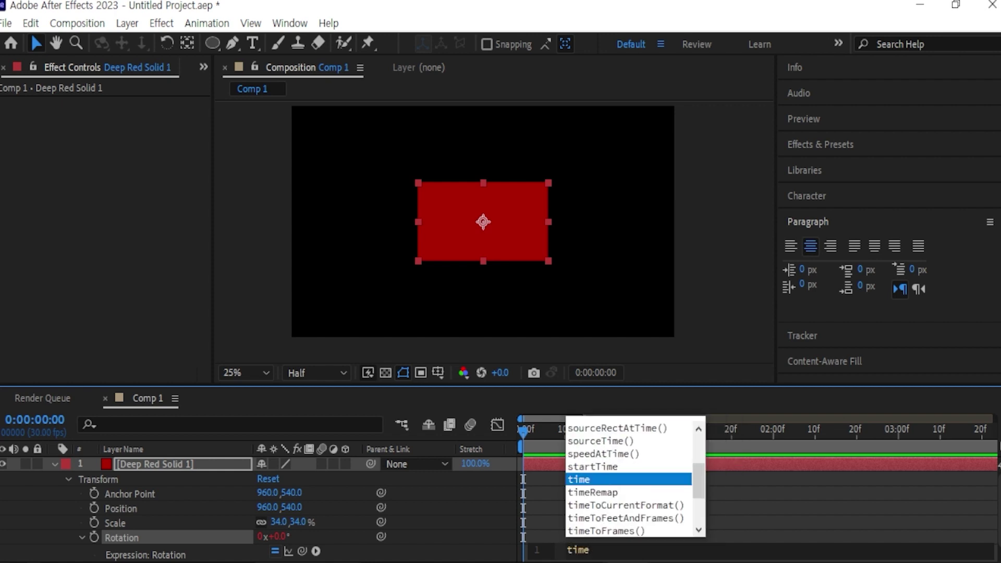
text(*)
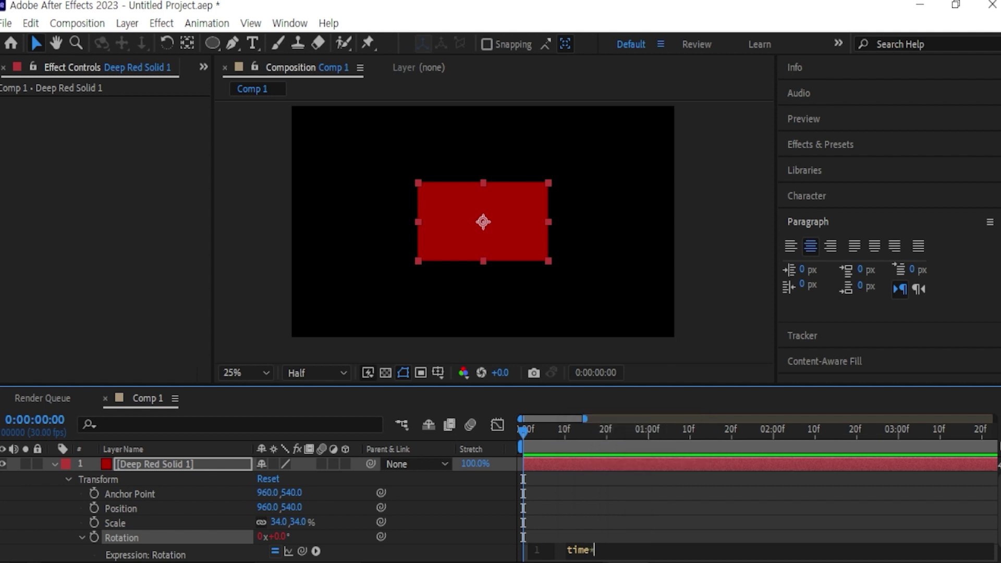
text(100)
click(587, 494)
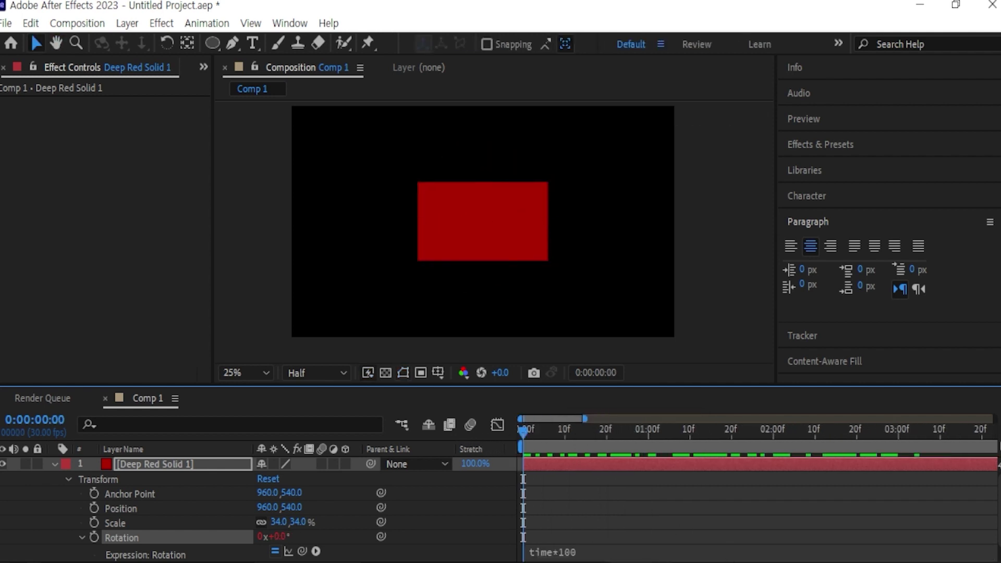
key(space)
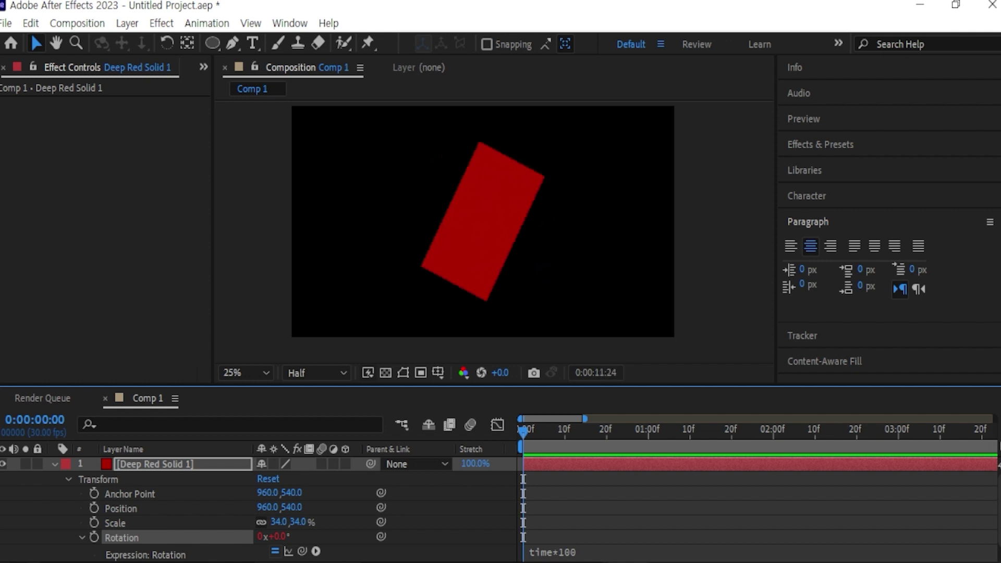
Step: Apply the Color Balance (HLS) color correction effect to the Deep Red Solid 1 layer
click(523, 552)
click(161, 23)
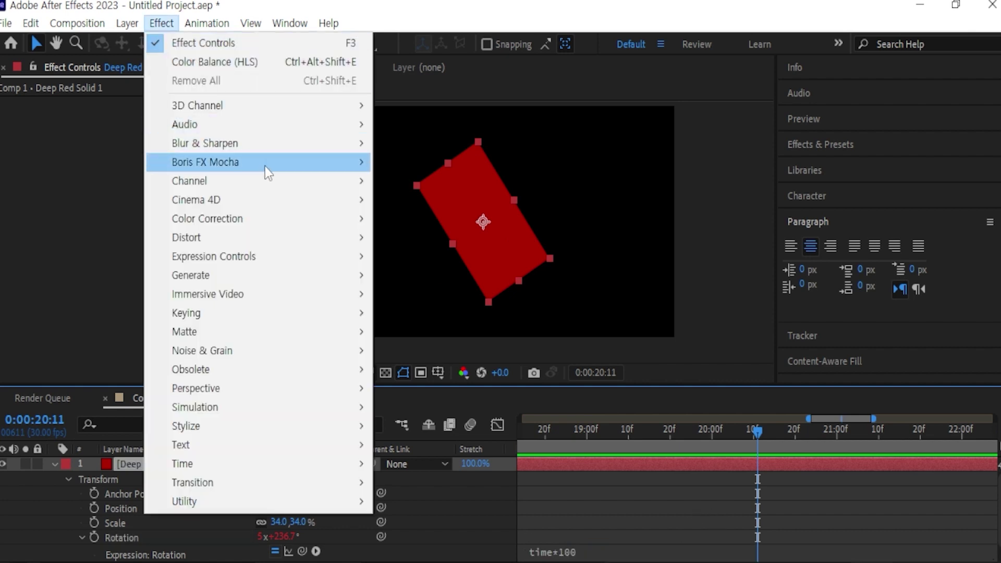
mouse_move(286, 220)
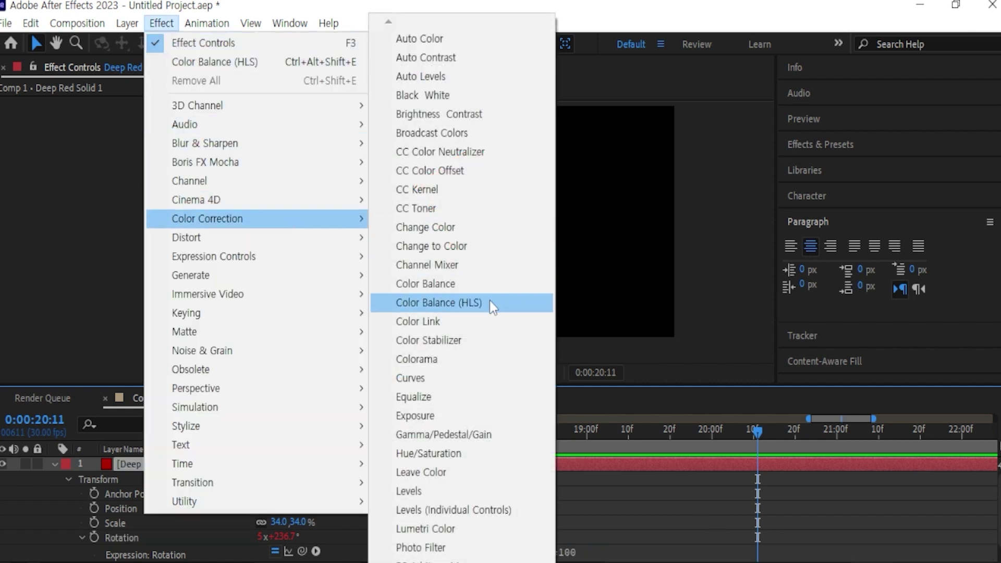
click(490, 302)
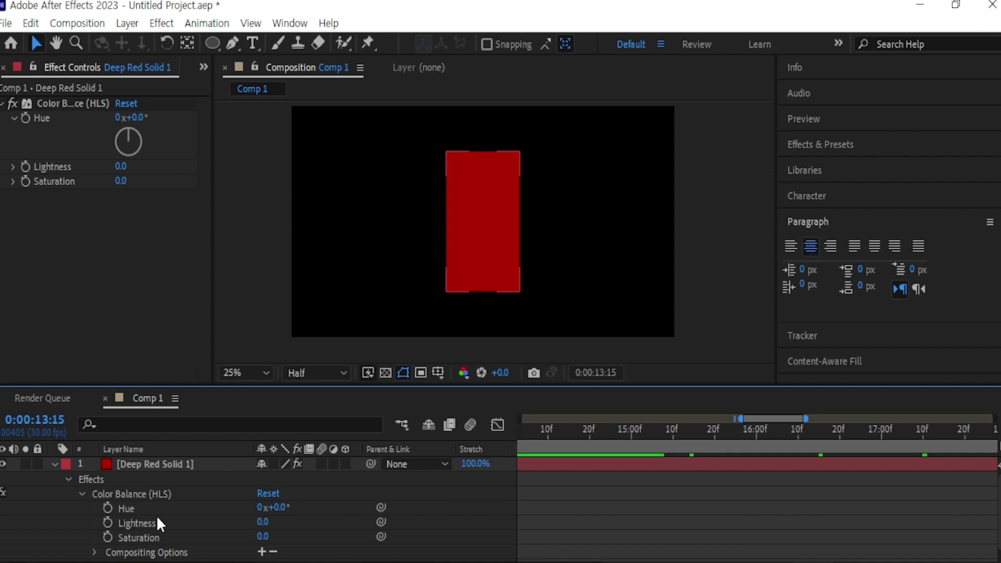
Step: Add the expression time*100 to the Hue of Color Balance (HLS) and preview the color change from the start
alt+click(107, 508)
text(time*100)
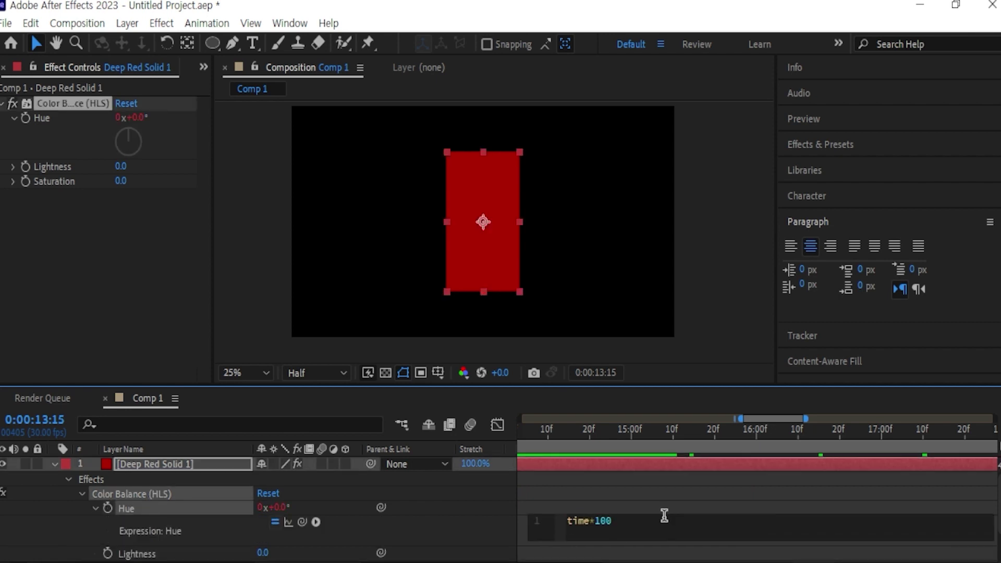
drag(625, 437, 514, 462)
key(space)
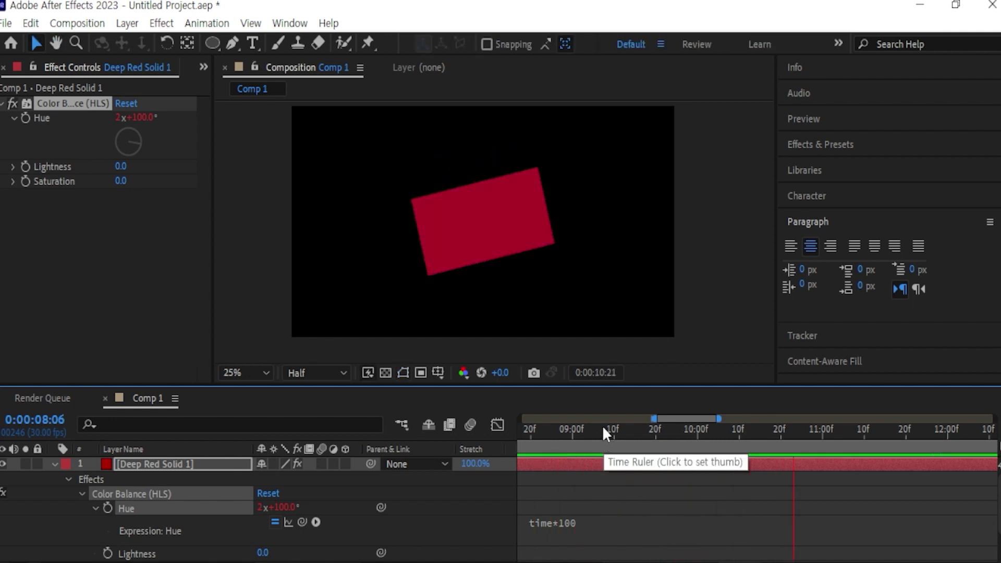
Step: Create a full-frame 1920 x 1080 px deep red solid layer in the empty composition
click(127, 23)
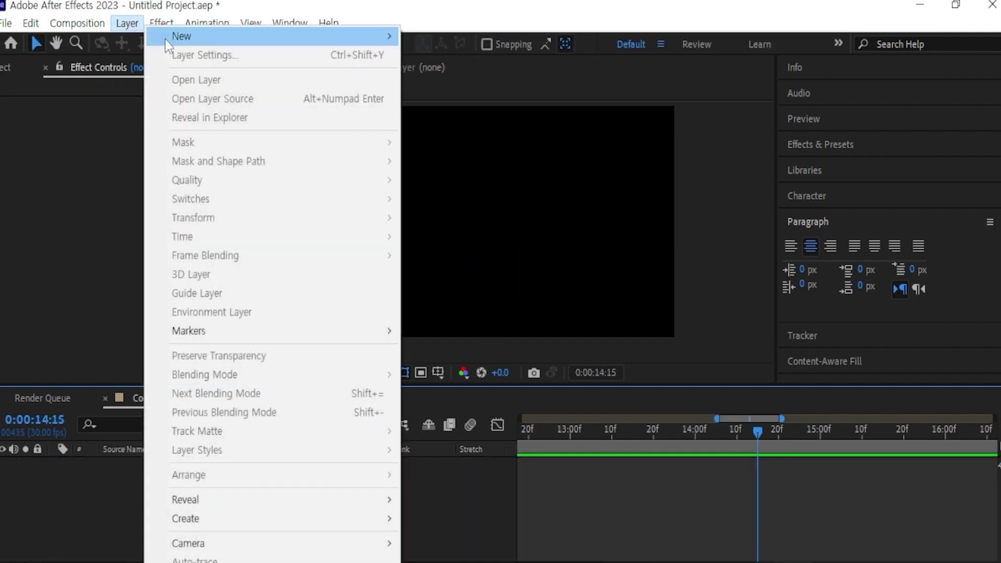
mouse_move(172, 34)
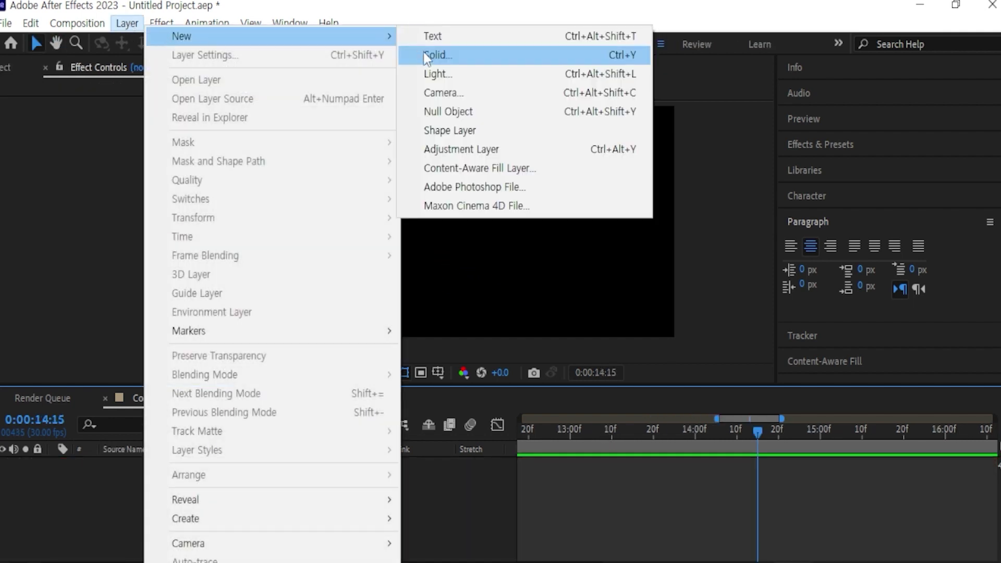
click(427, 54)
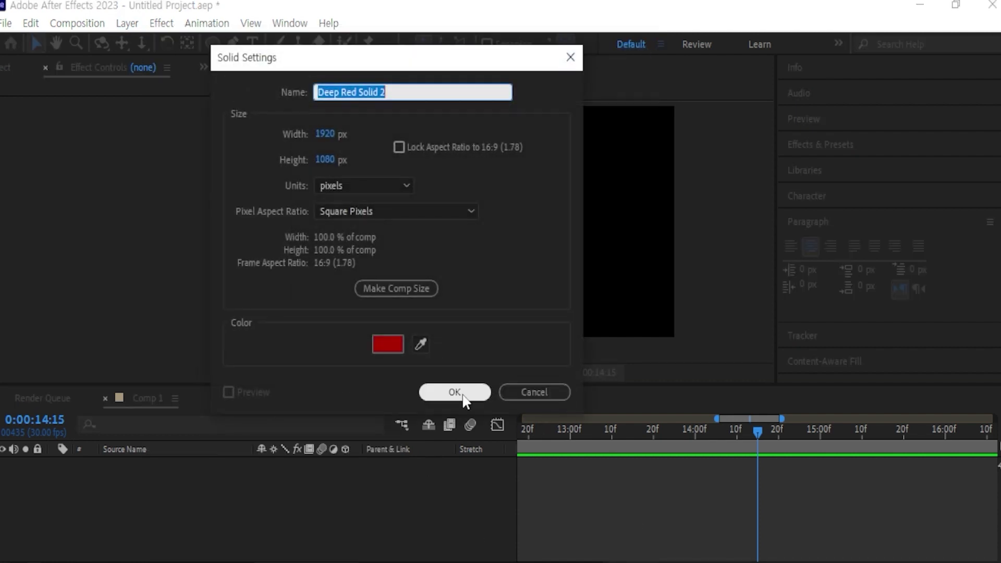
click(455, 392)
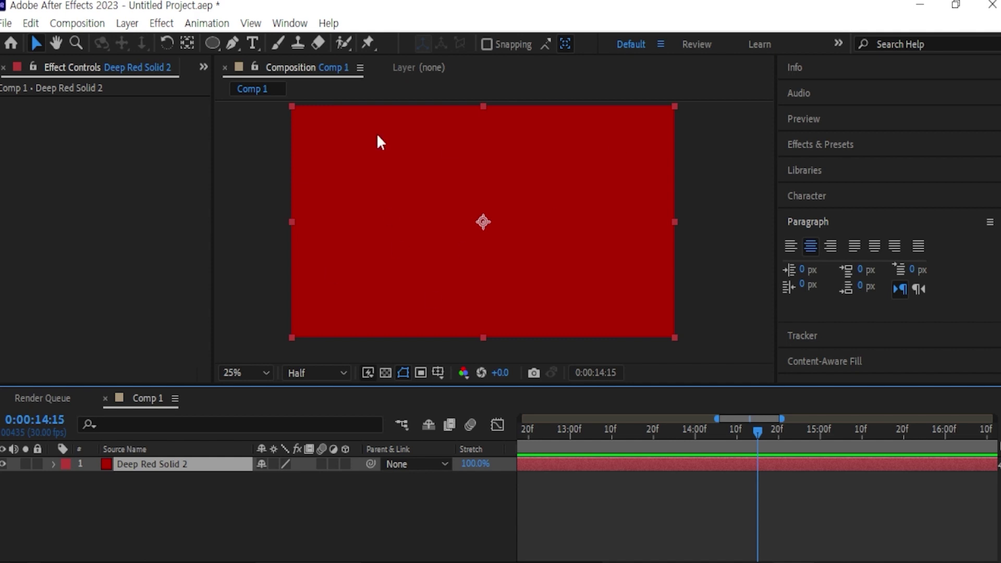
Step: Apply the Timecode text effect to Deep Red Solid 2, preview the running counter and return to the first frame
click(157, 24)
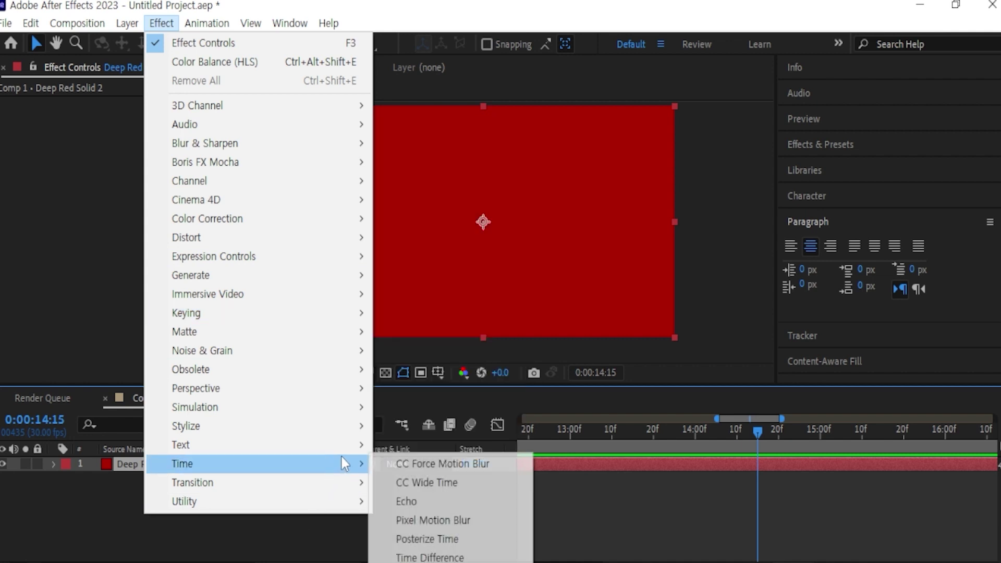
mouse_move(355, 446)
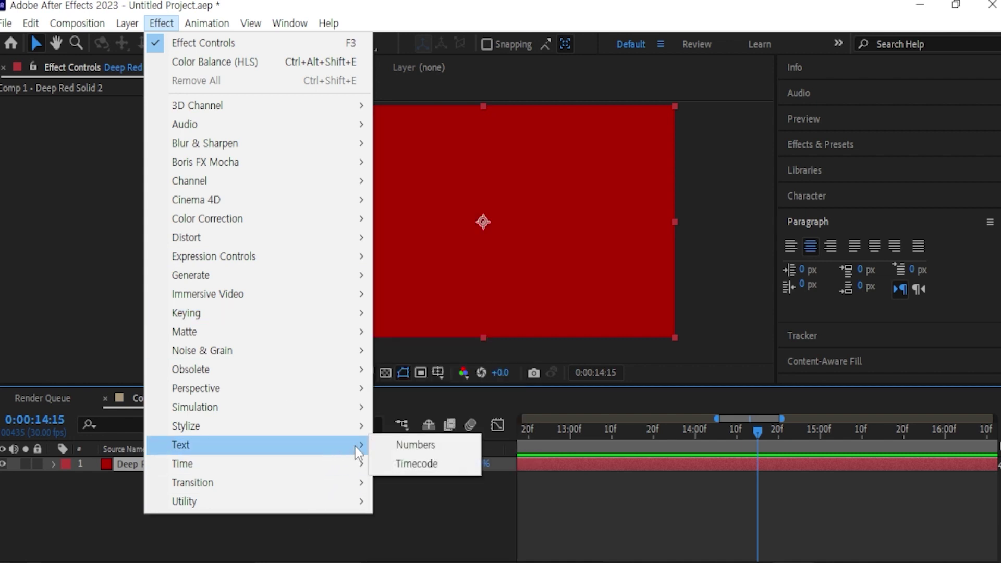
click(435, 464)
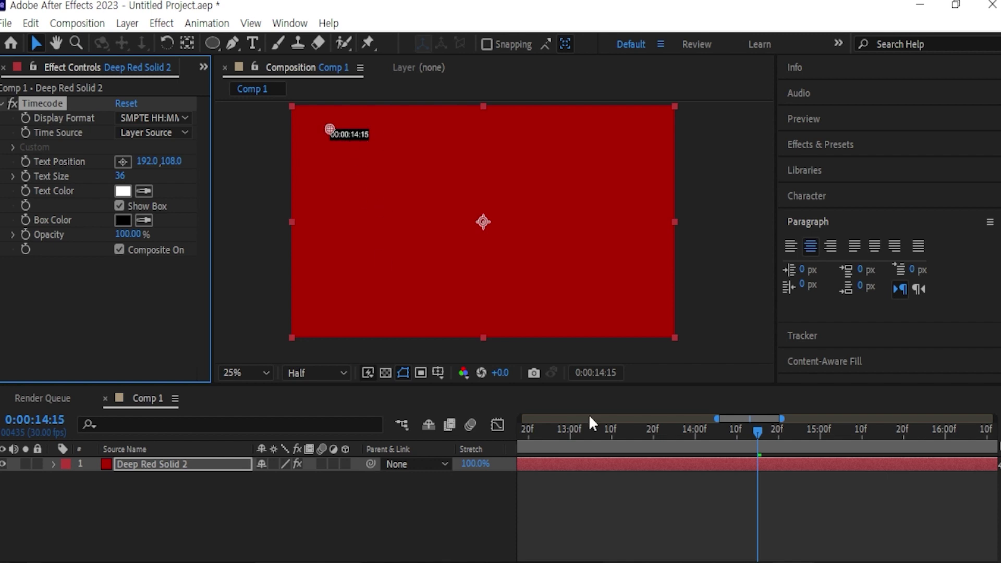
click(562, 429)
key(space)
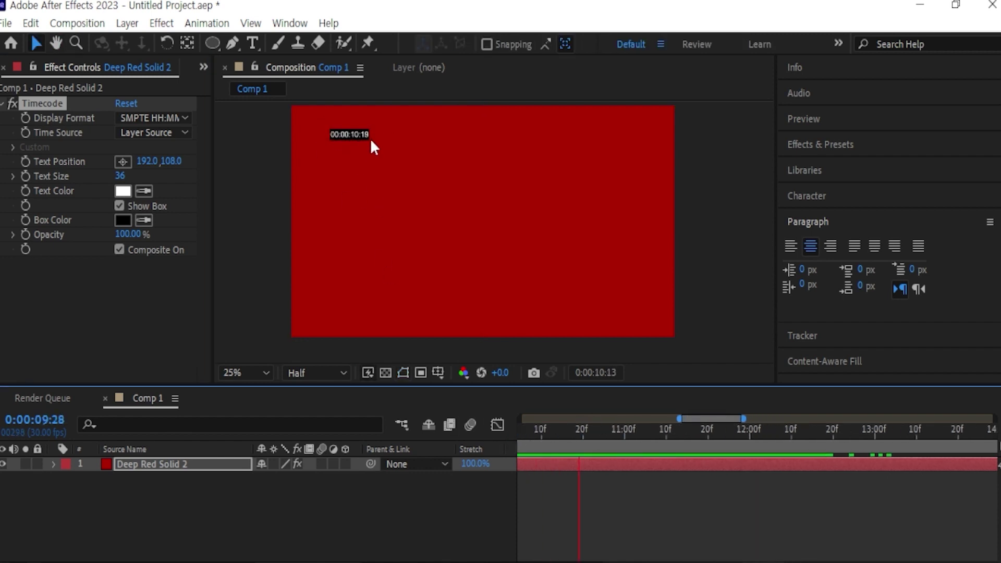
key(space)
key(Home)
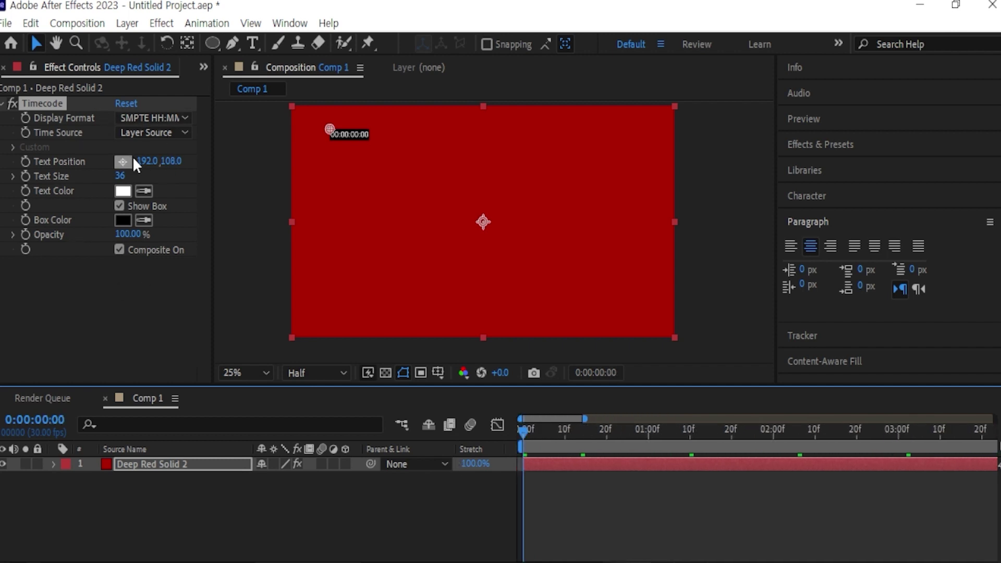
Step: Set the Timecode text position to 243, 108 and the text size to 70, and preview it from the start
drag(146, 161, 159, 182)
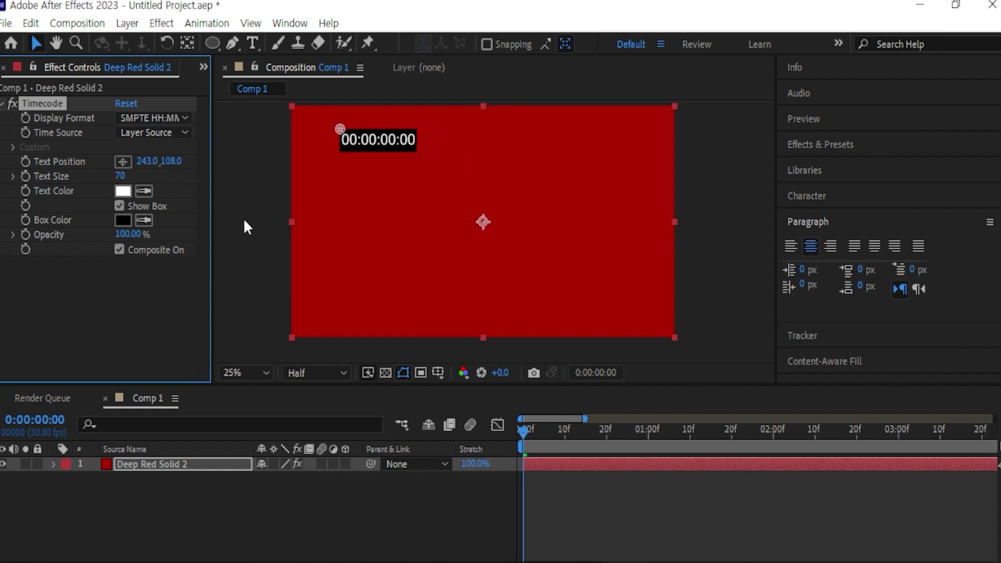
drag(574, 432, 523, 434)
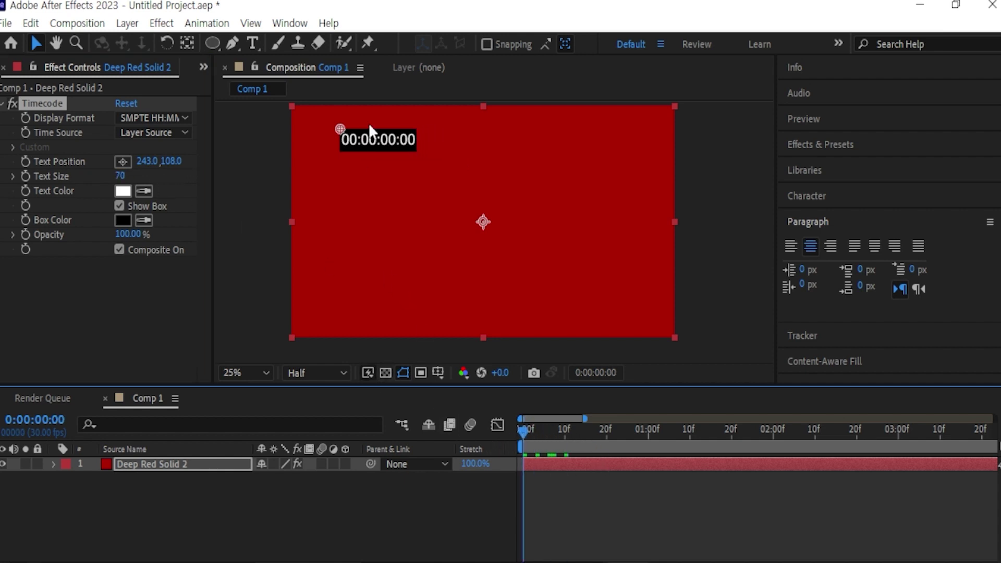
key(space)
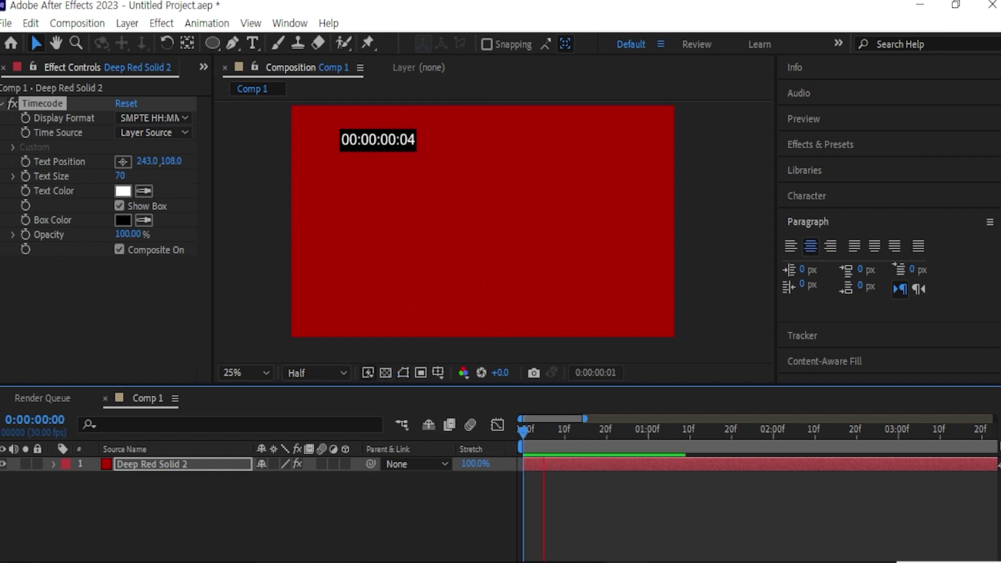
Step: Apply the Numbers effect to Deep Red Solid 2, accepting Arial Regular, horizontal direction and right alignment
click(161, 23)
mouse_move(313, 445)
click(433, 447)
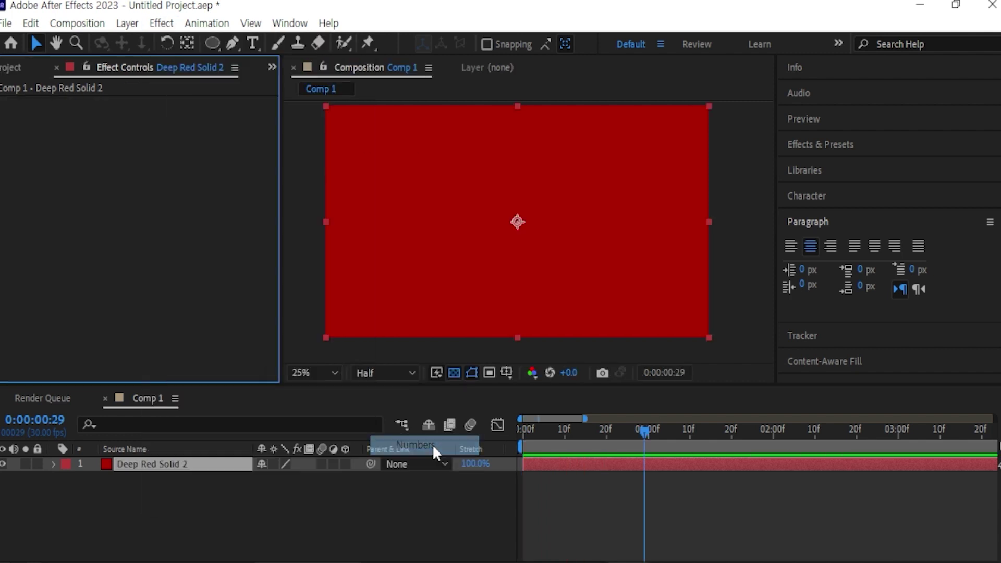
drag(756, 308, 595, 145)
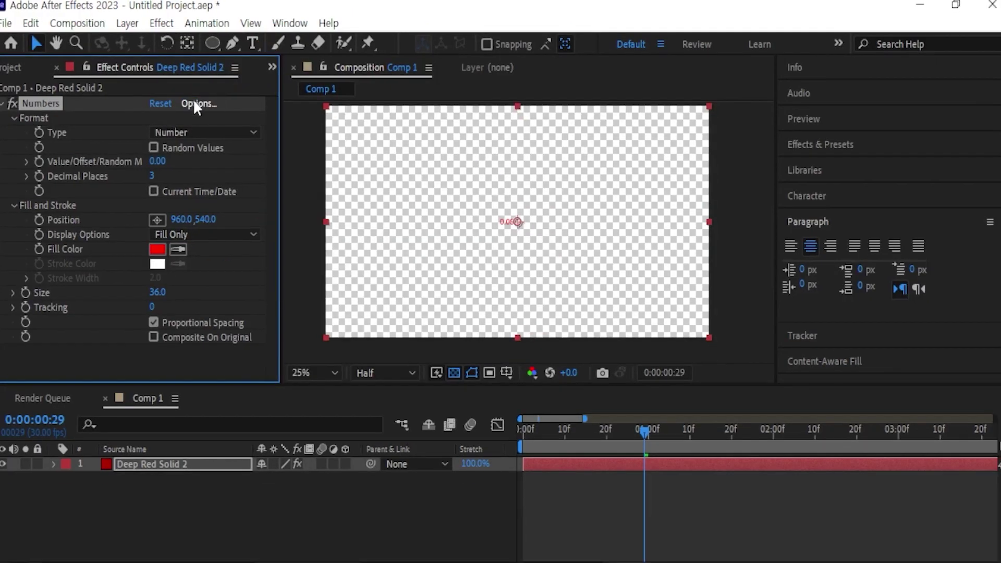
click(194, 103)
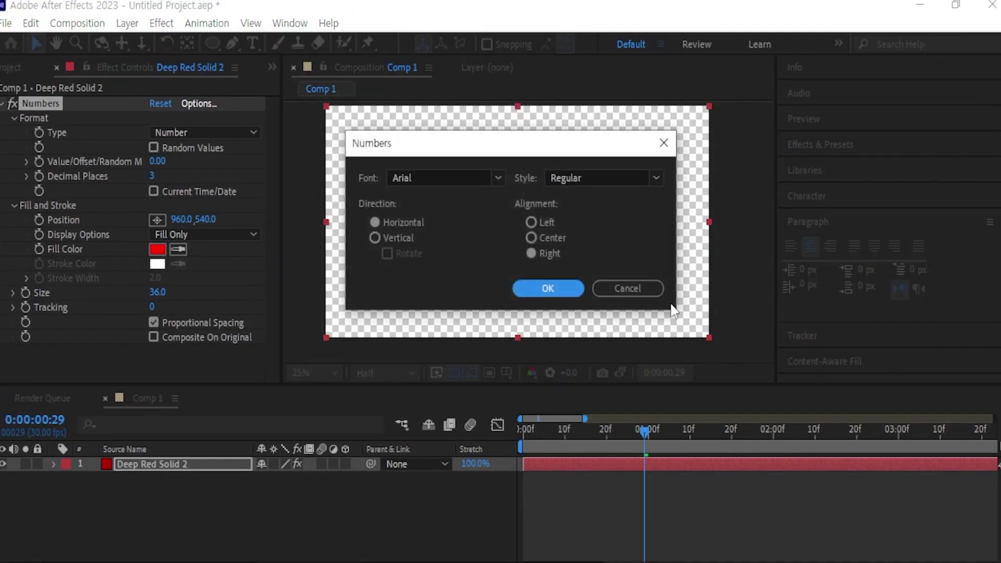
click(545, 289)
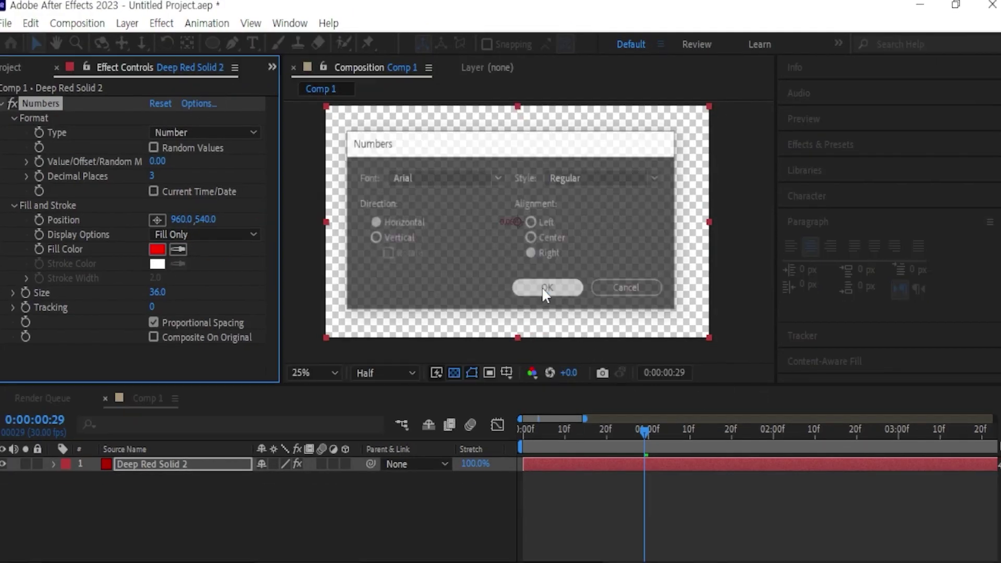
key(space)
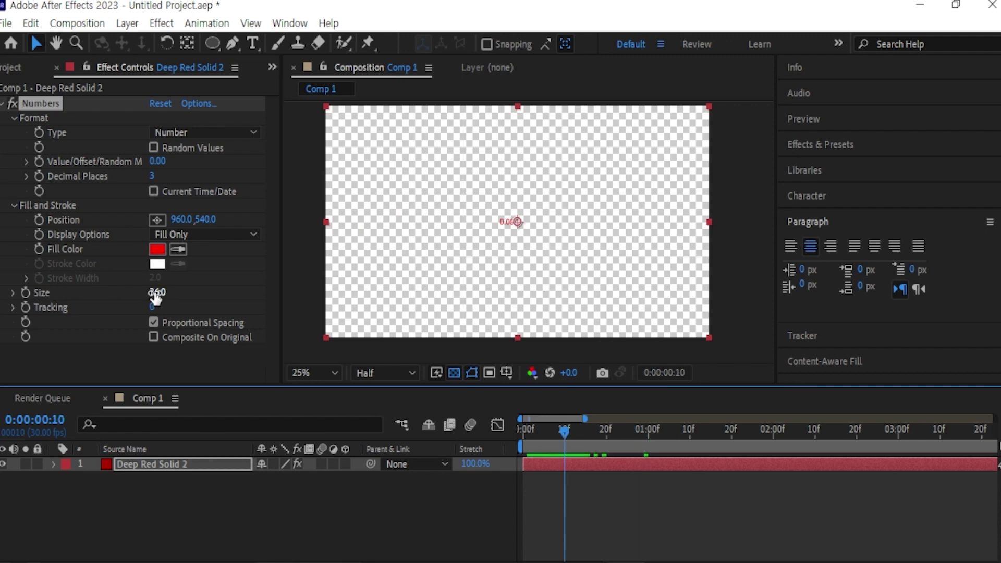
Step: Set the Numbers size to 297, the position to 1296, 540 and the fill color to white
drag(157, 292, 379, 305)
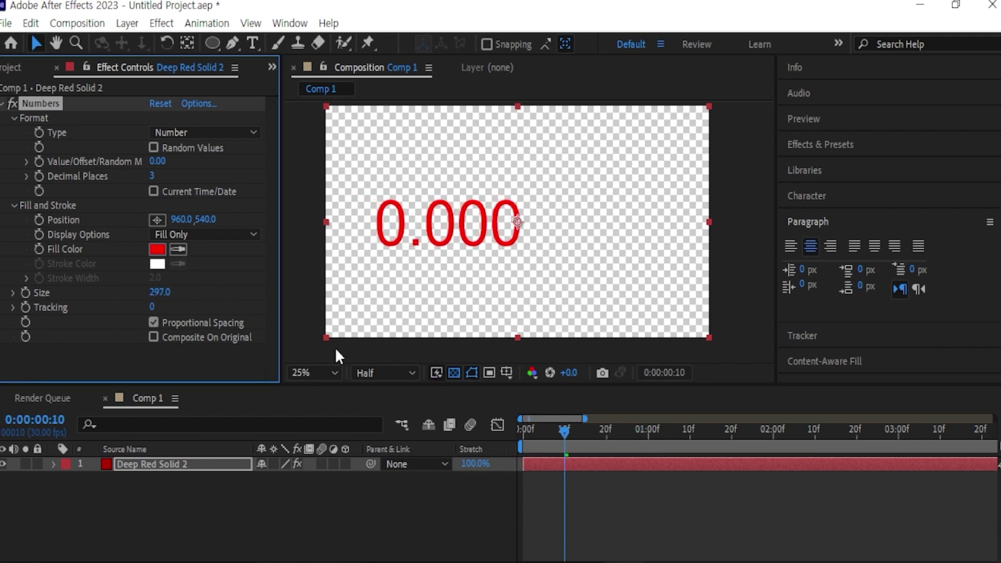
drag(193, 221, 449, 233)
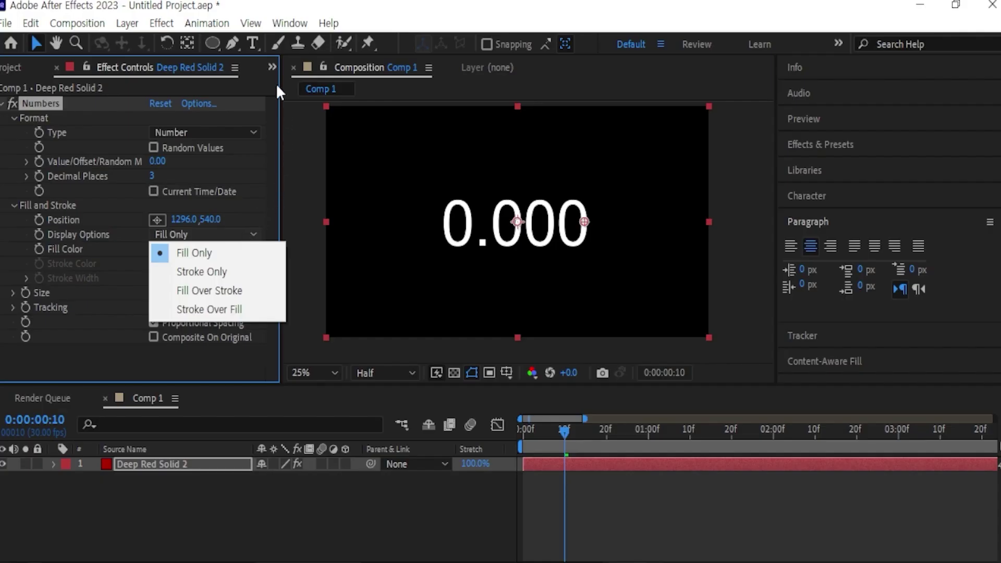
click(272, 80)
Step: Change the Numbers type to Timecode [30], move its position to 1734, 540 and preview the counter
click(204, 132)
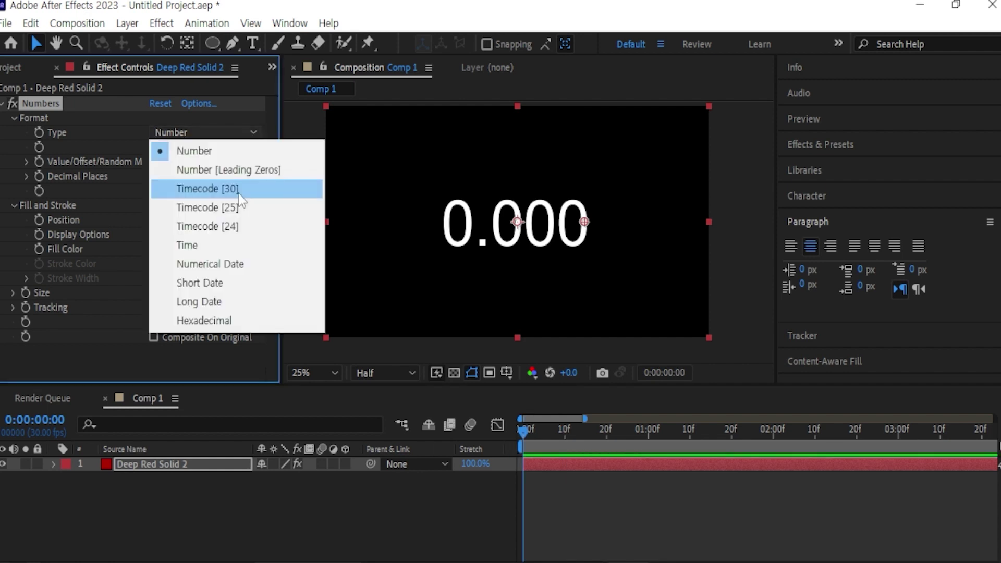
click(240, 193)
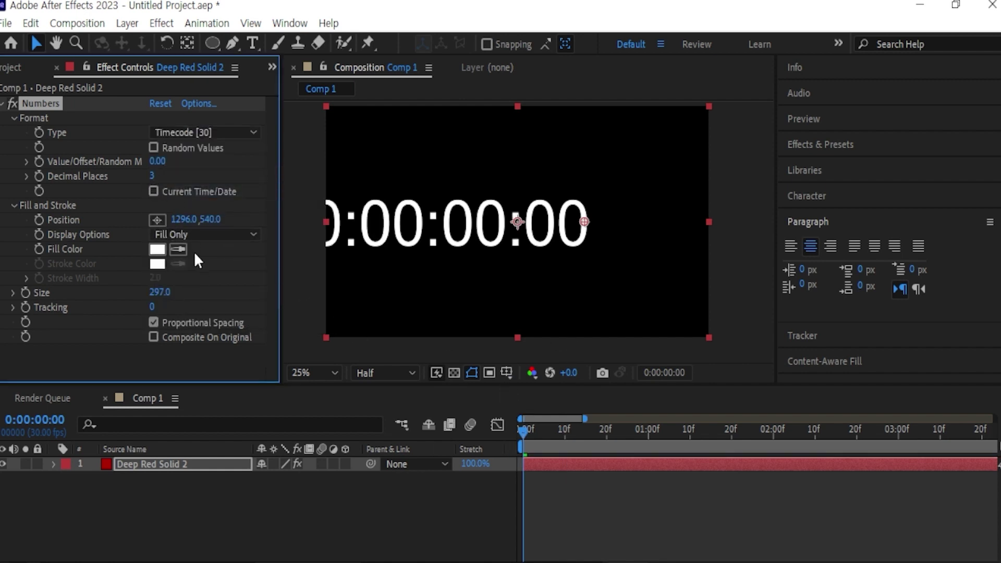
drag(177, 227, 571, 287)
key(space)
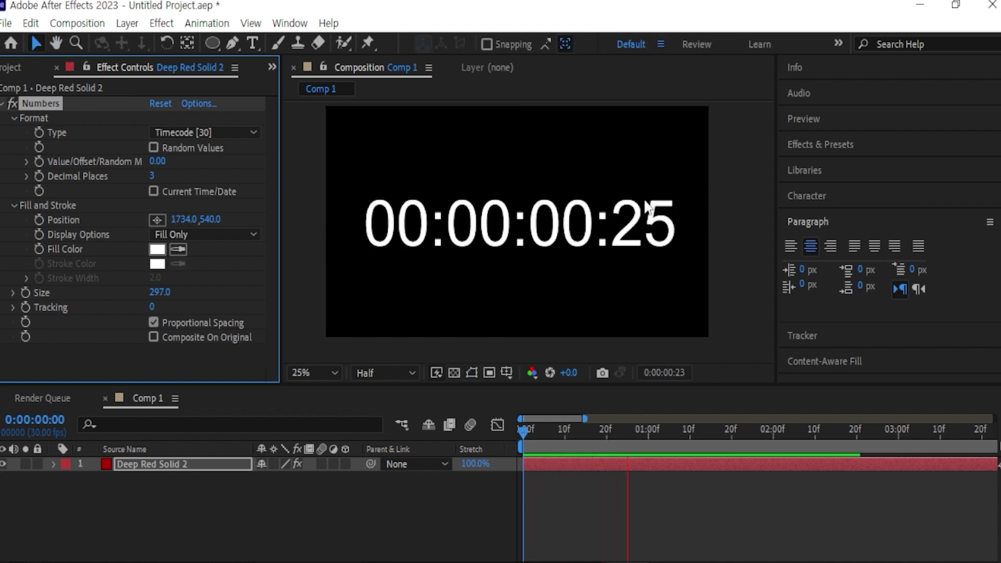
Step: Switch the Numbers type to Timecode [25] and preview the counter
click(203, 132)
click(209, 206)
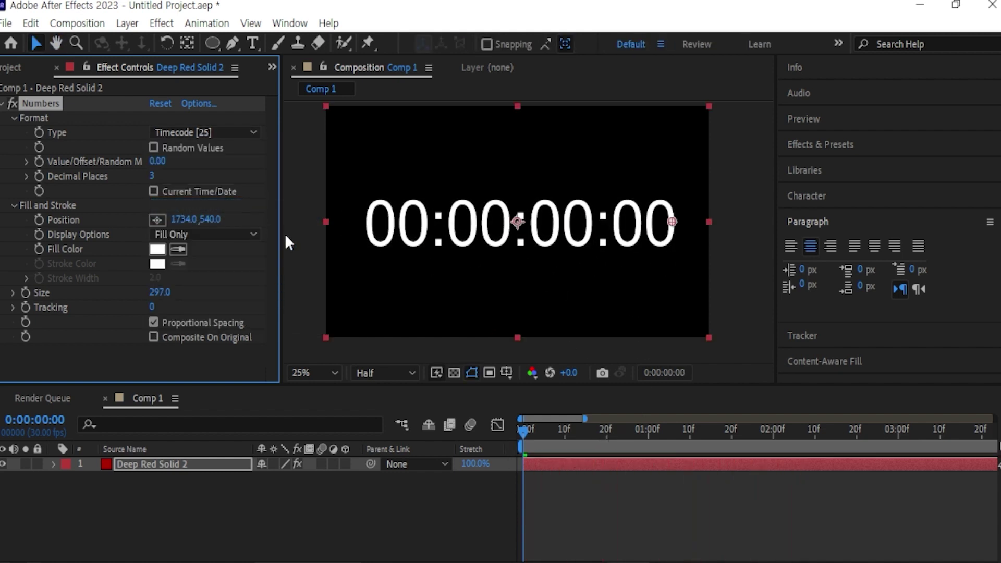
key(space)
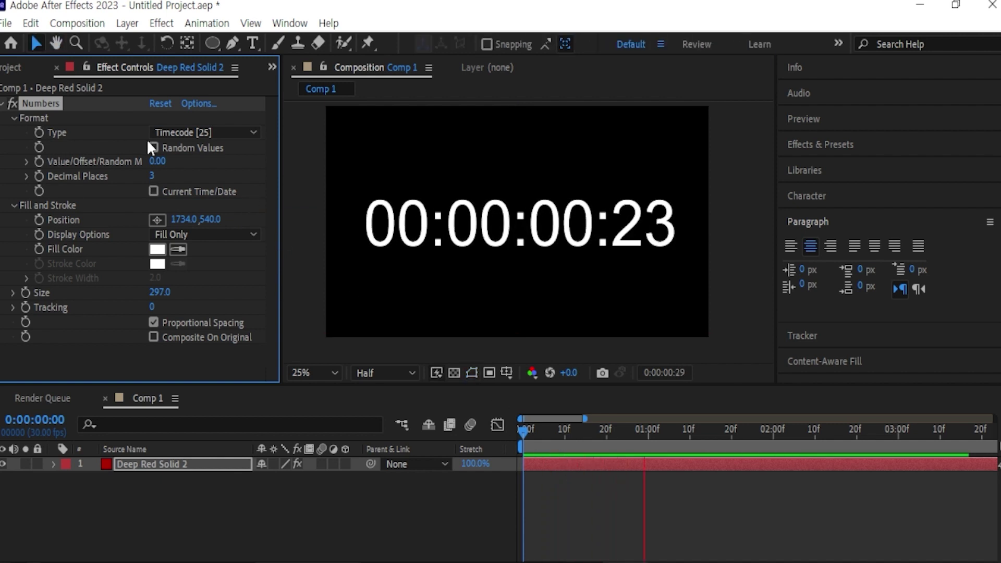
Step: Switch the Numbers type to Timecode [24], preview the counter and return to the first frame
click(160, 133)
click(192, 227)
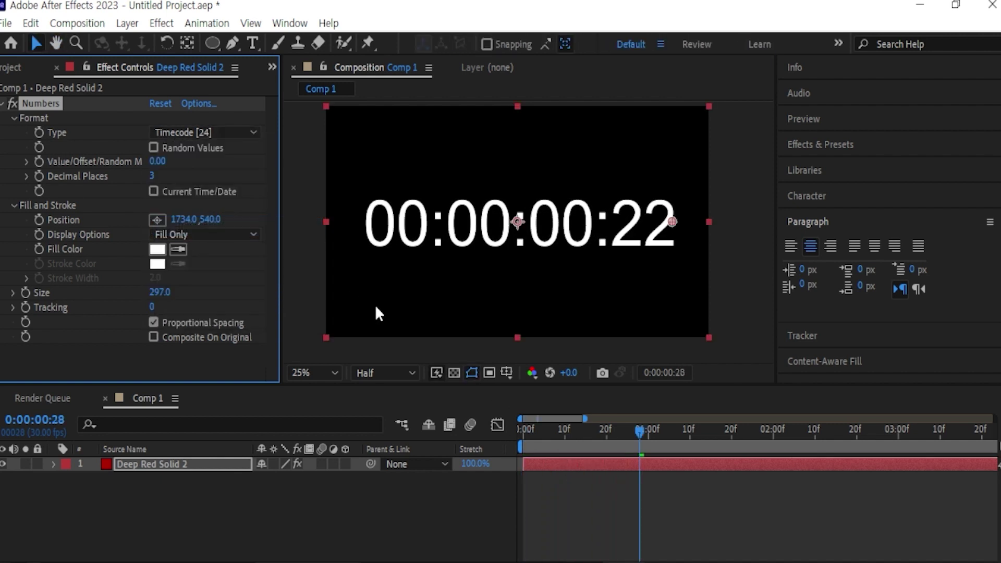
click(502, 453)
key(space)
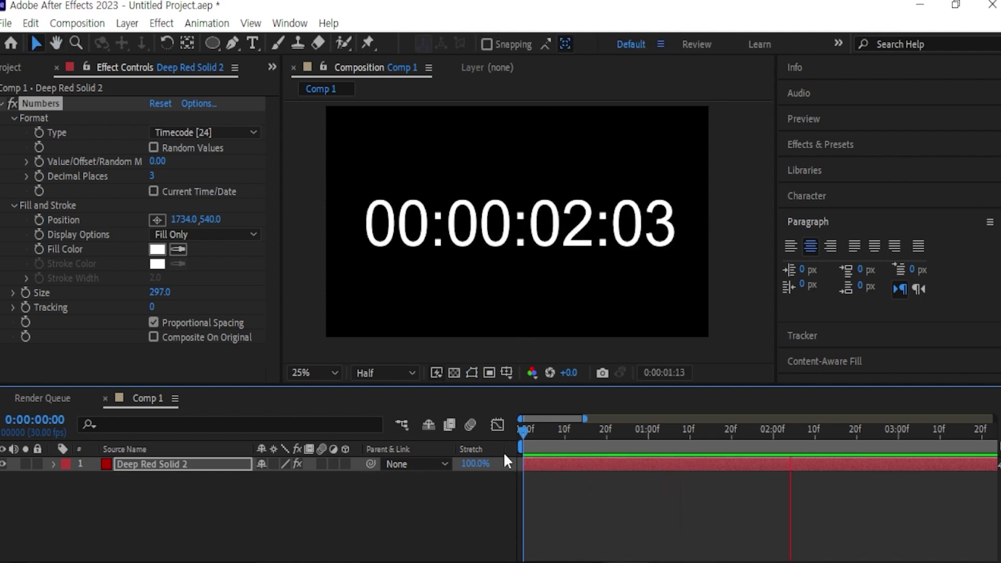
key(space)
key(Home)
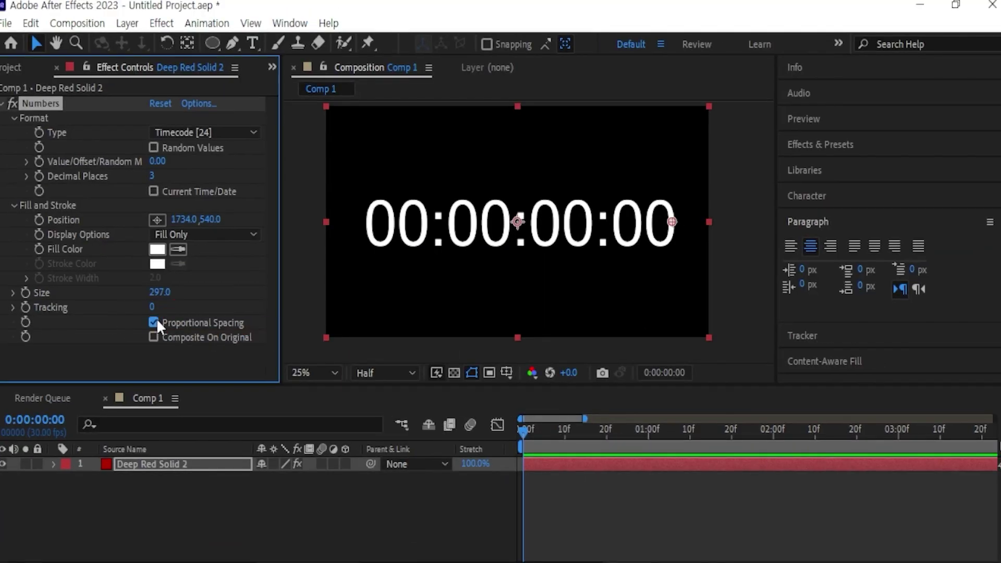
Step: Turn off Proportional Spacing and set the Numbers effect to the Number type with Random Values enabled, previewing the result
click(315, 284)
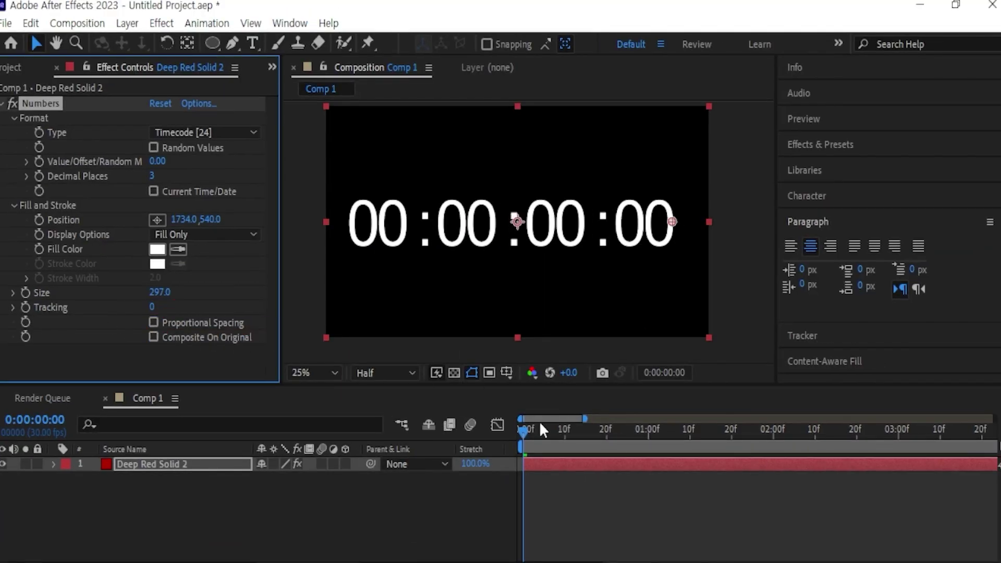
key(space)
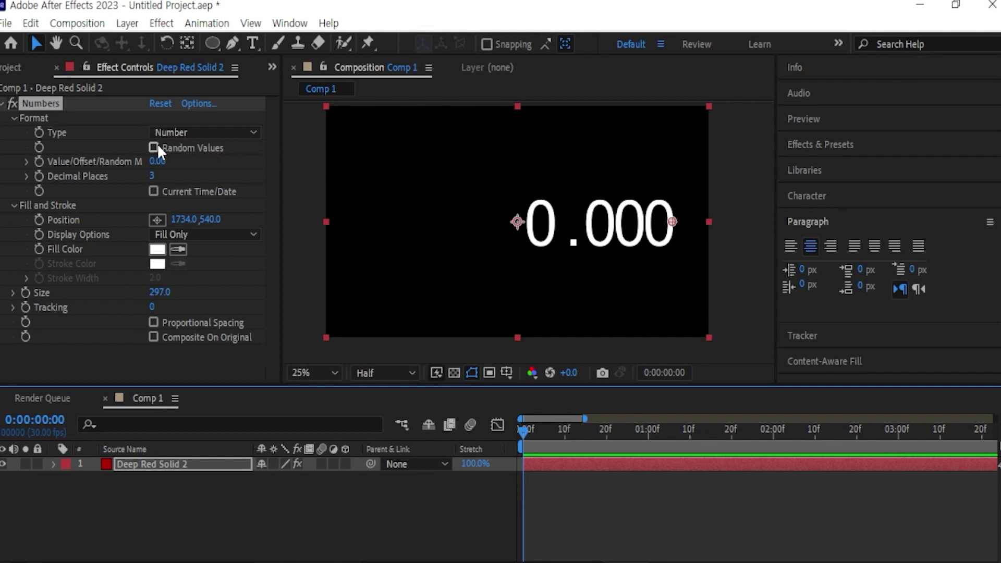
click(155, 148)
key(space)
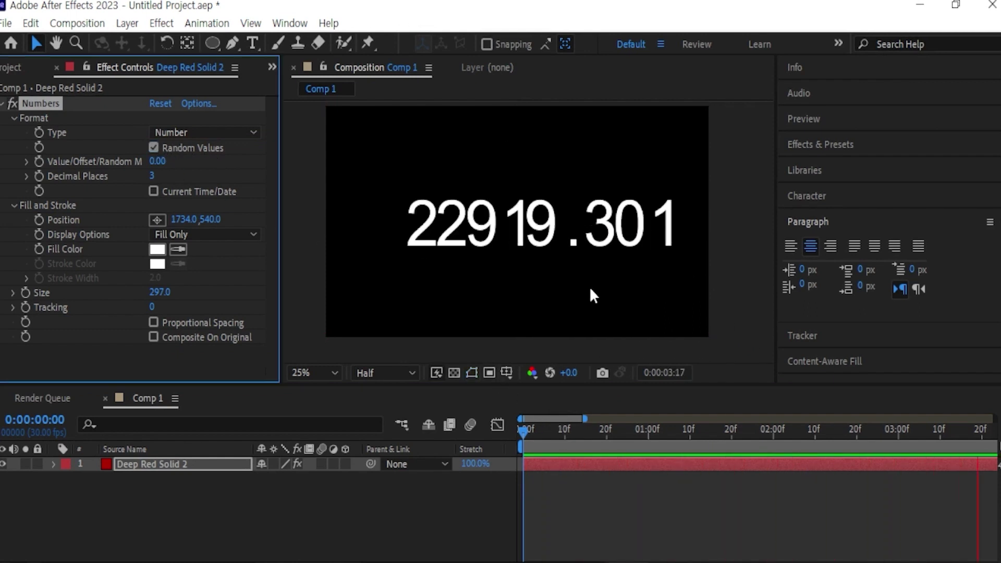
Step: Turn off Random Values, keyframe the Numbers effect's Value/Offset/Random Max from 0 to 100, and preview the count from the first frame
click(26, 161)
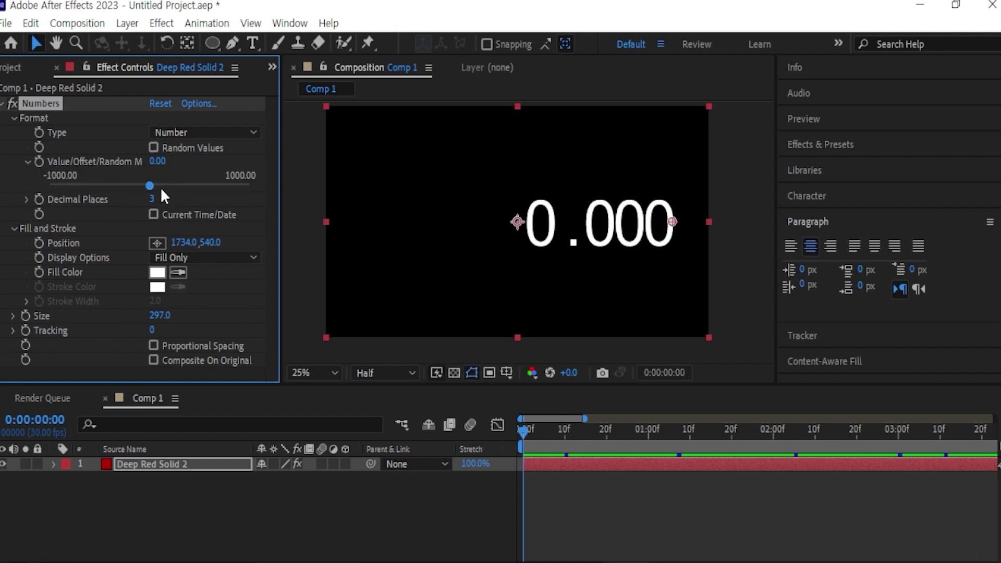
drag(151, 189, 51, 203)
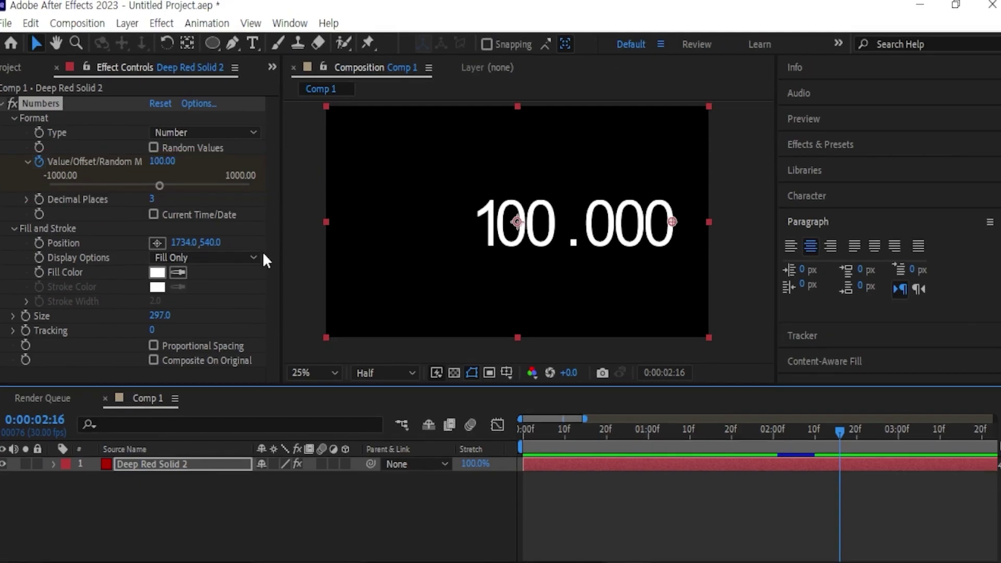
drag(592, 445, 506, 456)
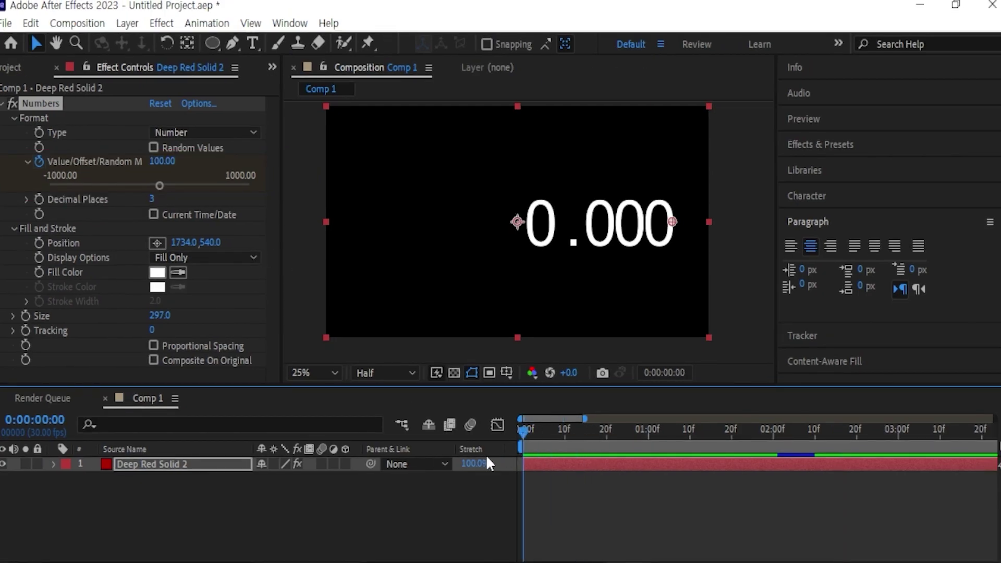
key(space)
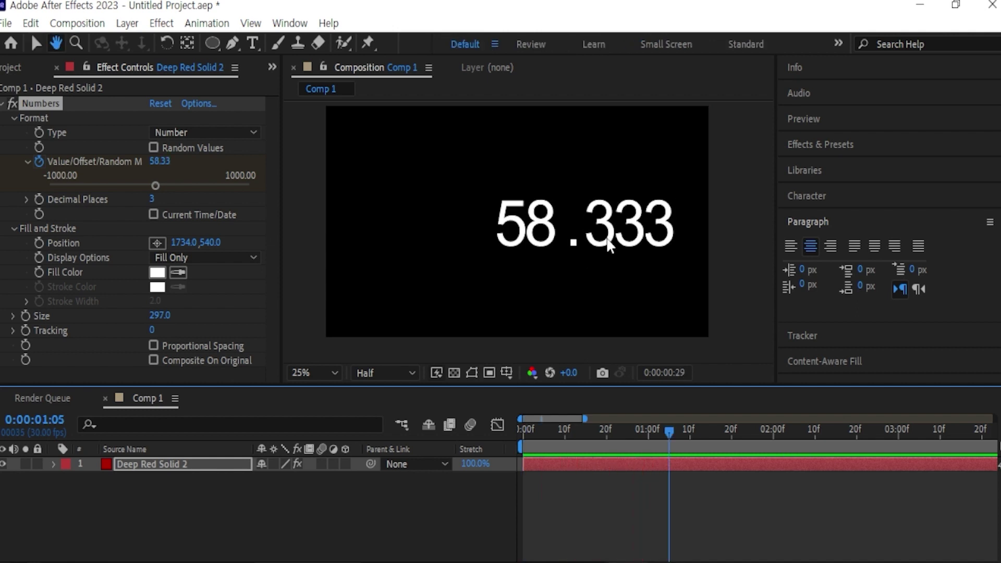
key(space)
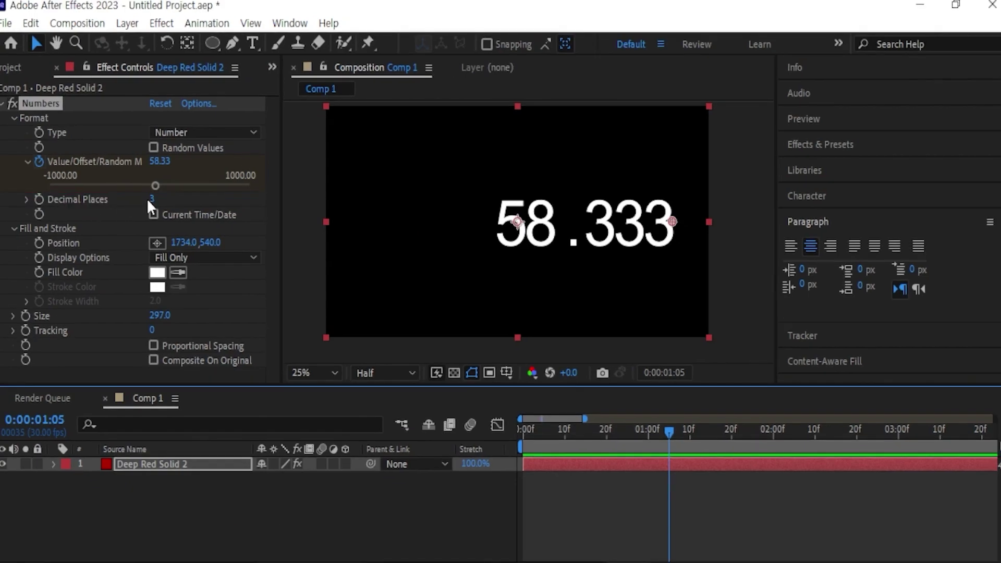
Step: Set the Numbers effect's Decimal Places to 0 and preview the whole-number count
click(151, 199)
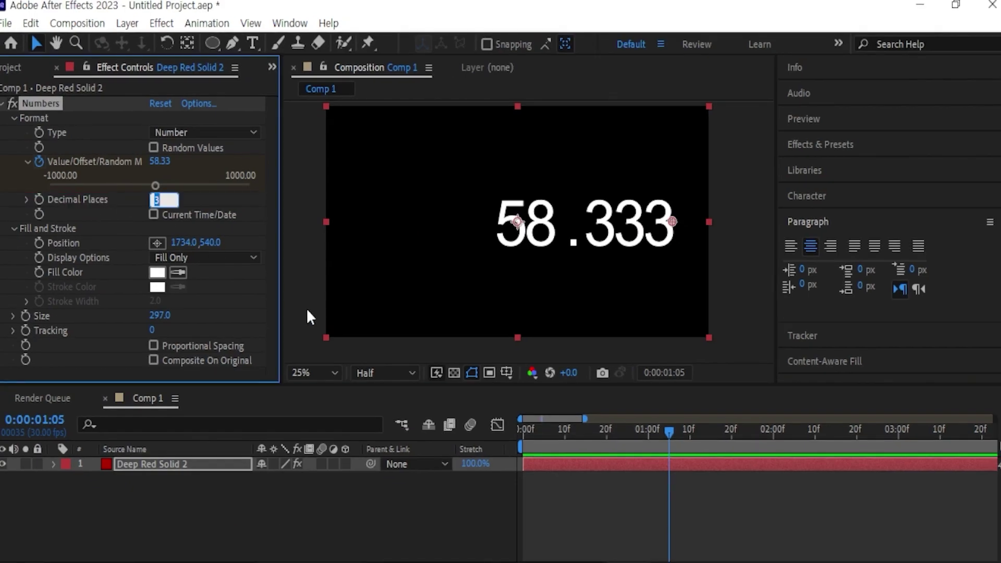
text(0)
key(Return)
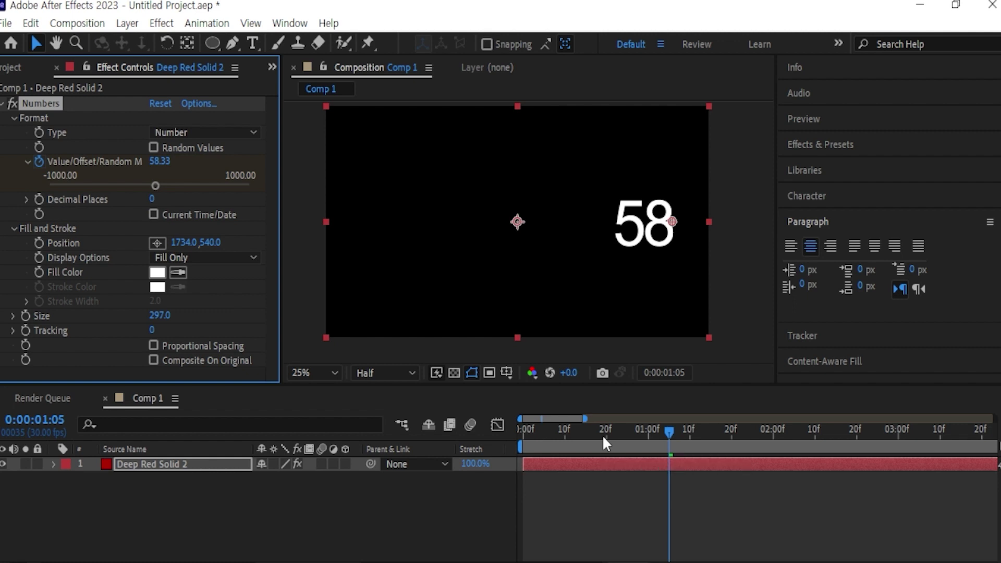
click(604, 500)
key(space)
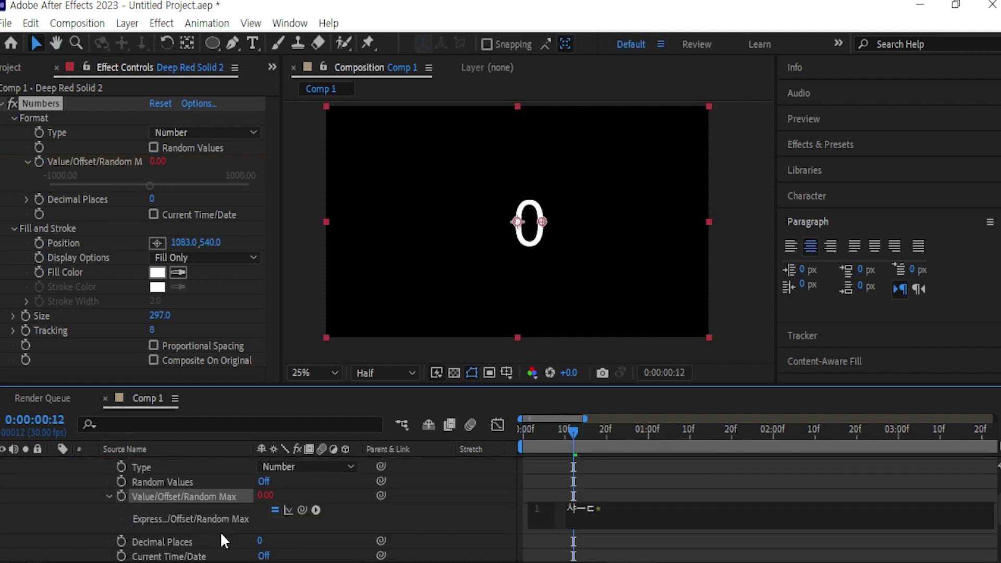
Step: Replace the mistyped expression on Value/Offset/Random Max with time*1 and preview the counter from the first frame
key(BackSpace)
key(BackSpace)
key(BackSpace)
key(BackSpace)
text(t)
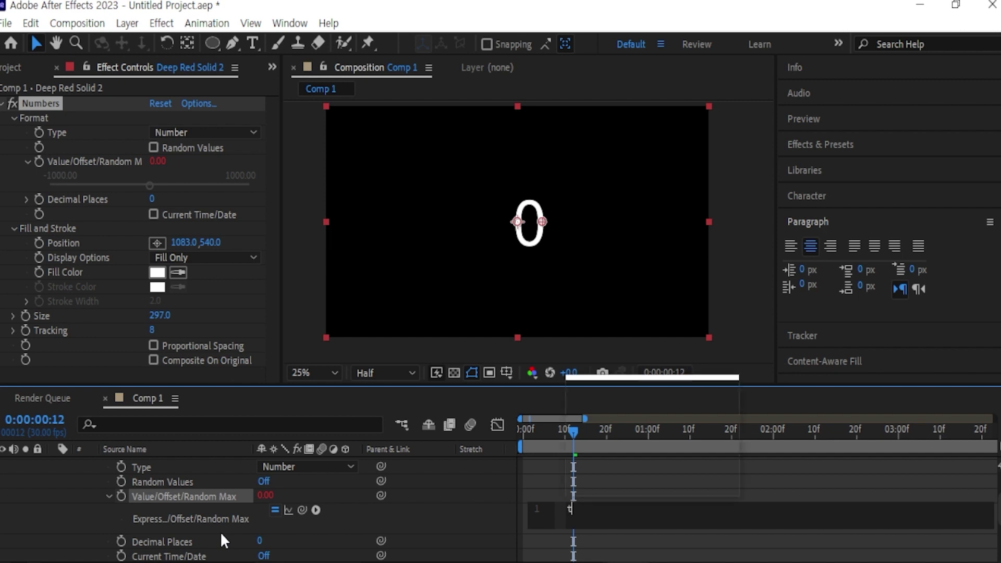
text(ime+)
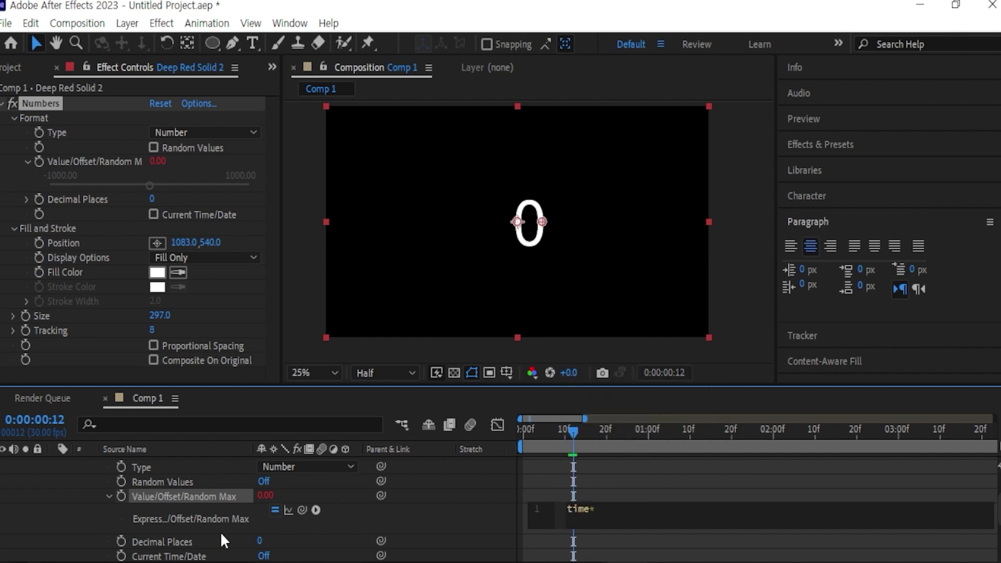
text(1)
drag(564, 427, 519, 440)
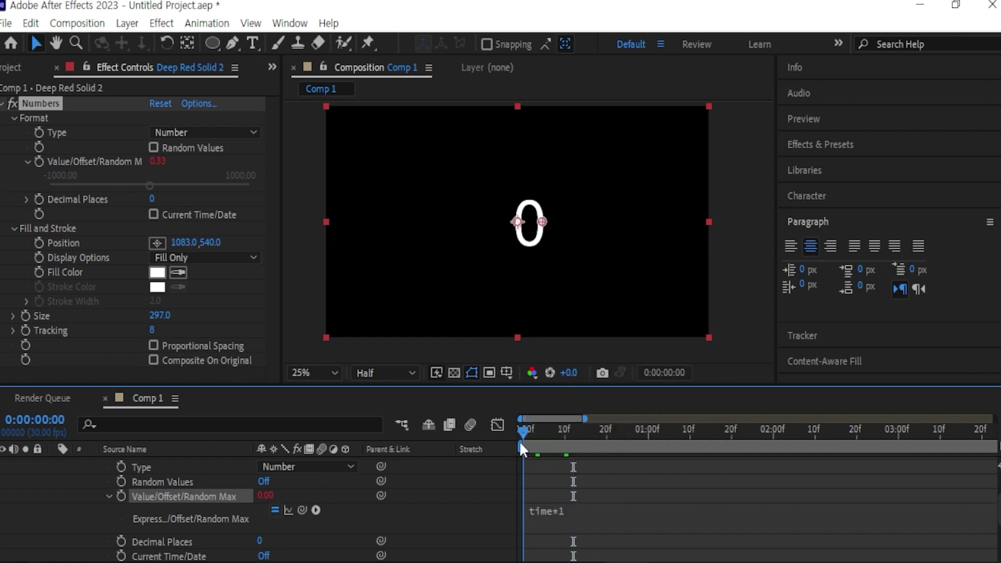
click(662, 492)
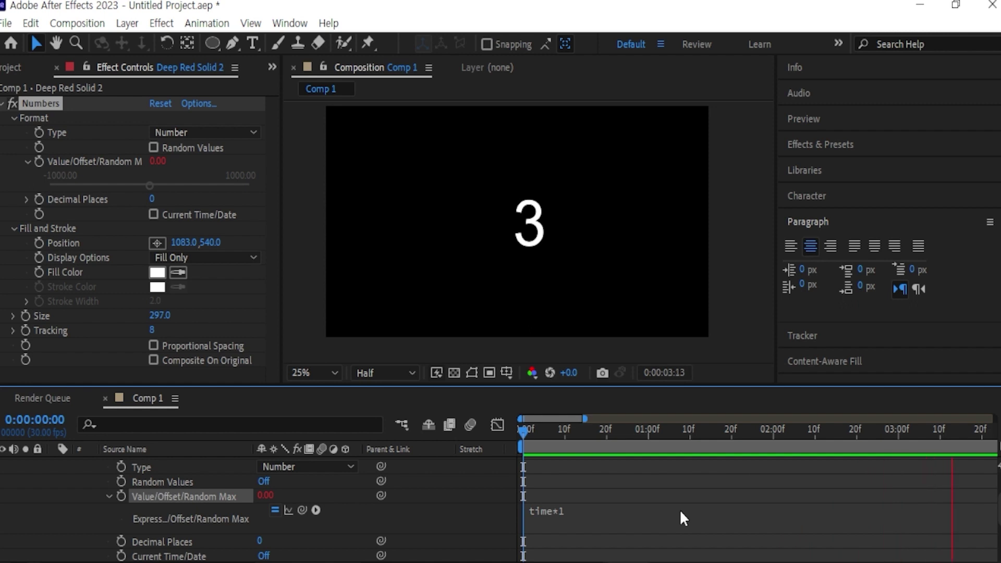
Step: Change the Value/Offset/Random Max expression to time*10 and preview the faster counter from the first frame
click(544, 522)
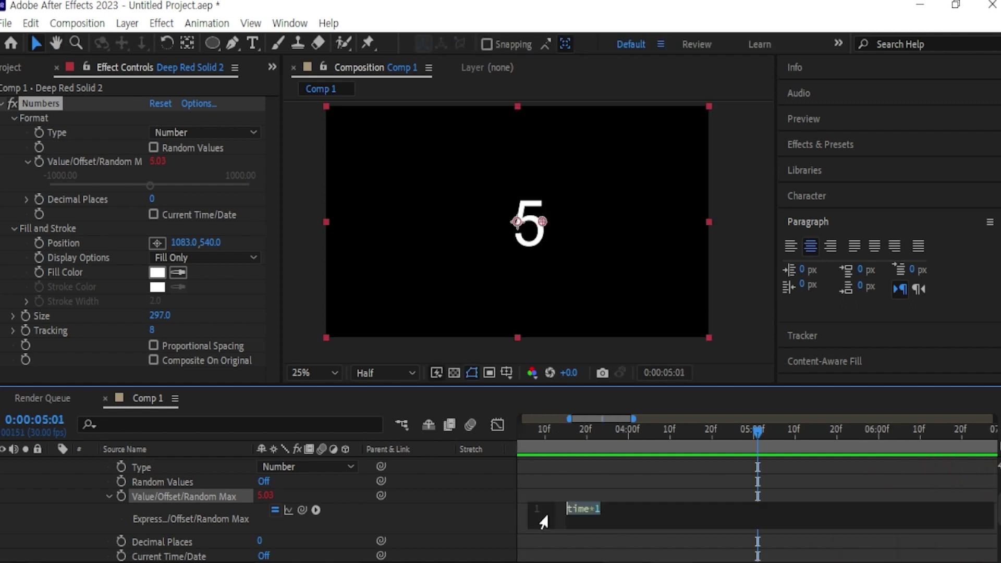
click(613, 514)
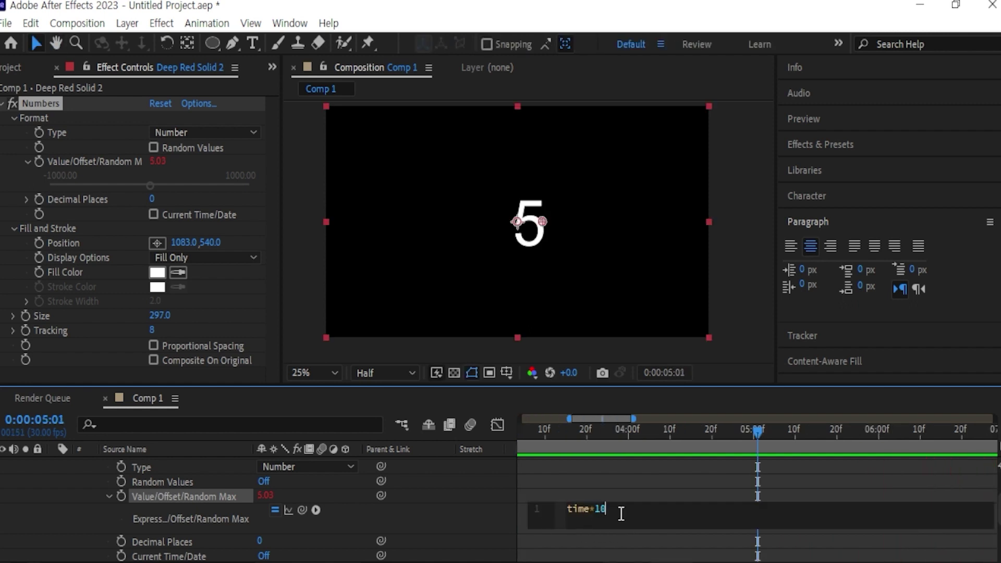
drag(588, 428, 468, 468)
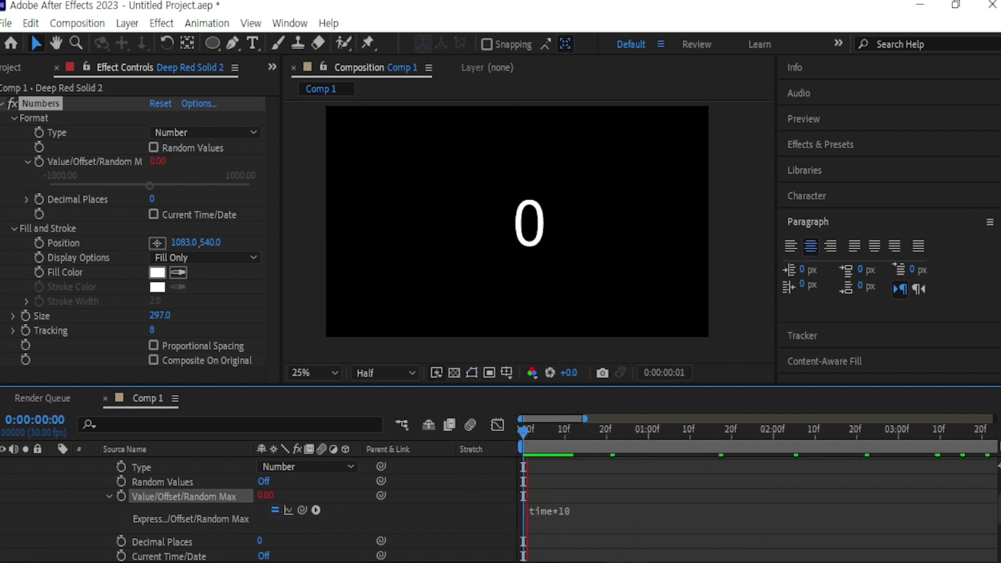
drag(555, 430, 513, 482)
key(space)
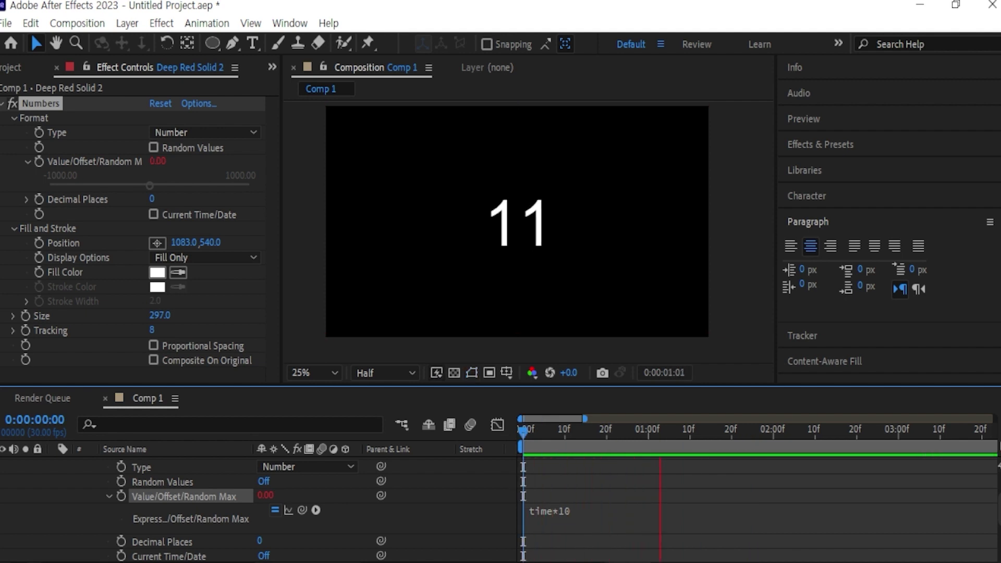